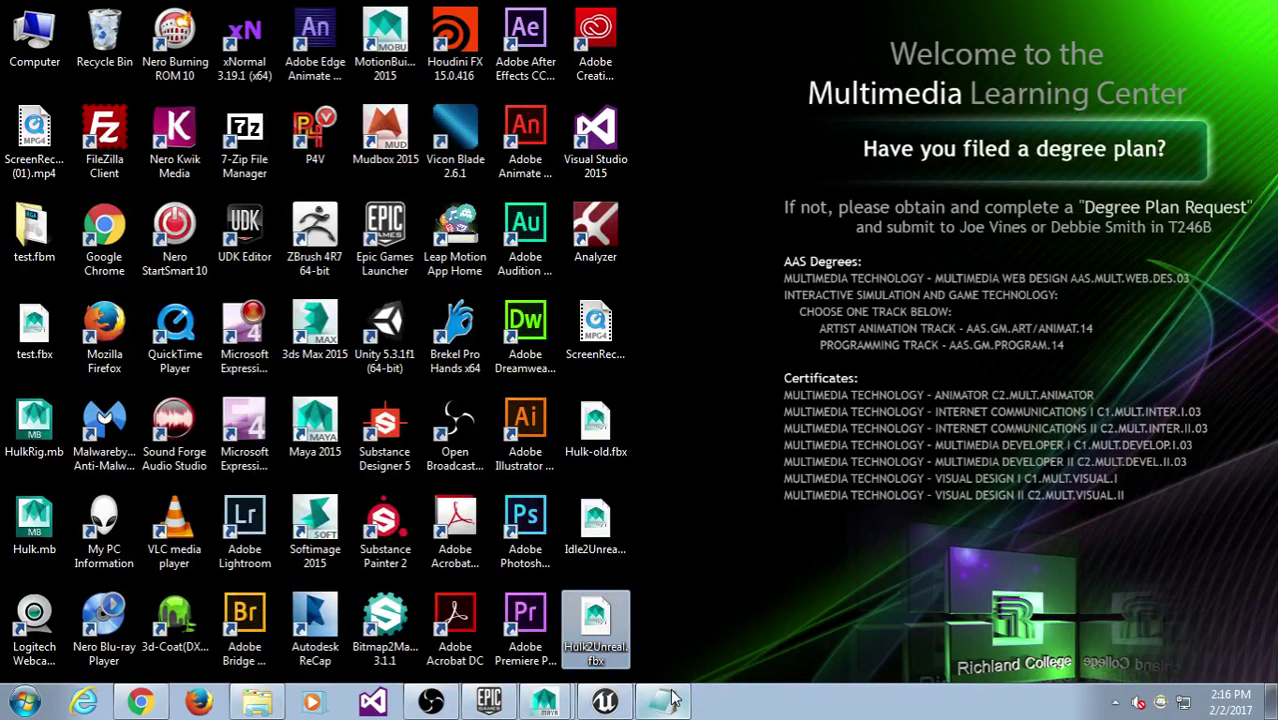
Switch to the Unreal Editor and enlarge the level viewport slightly above the Content Browser.
{"action": "left_click", "coordinate": [595, 525]}
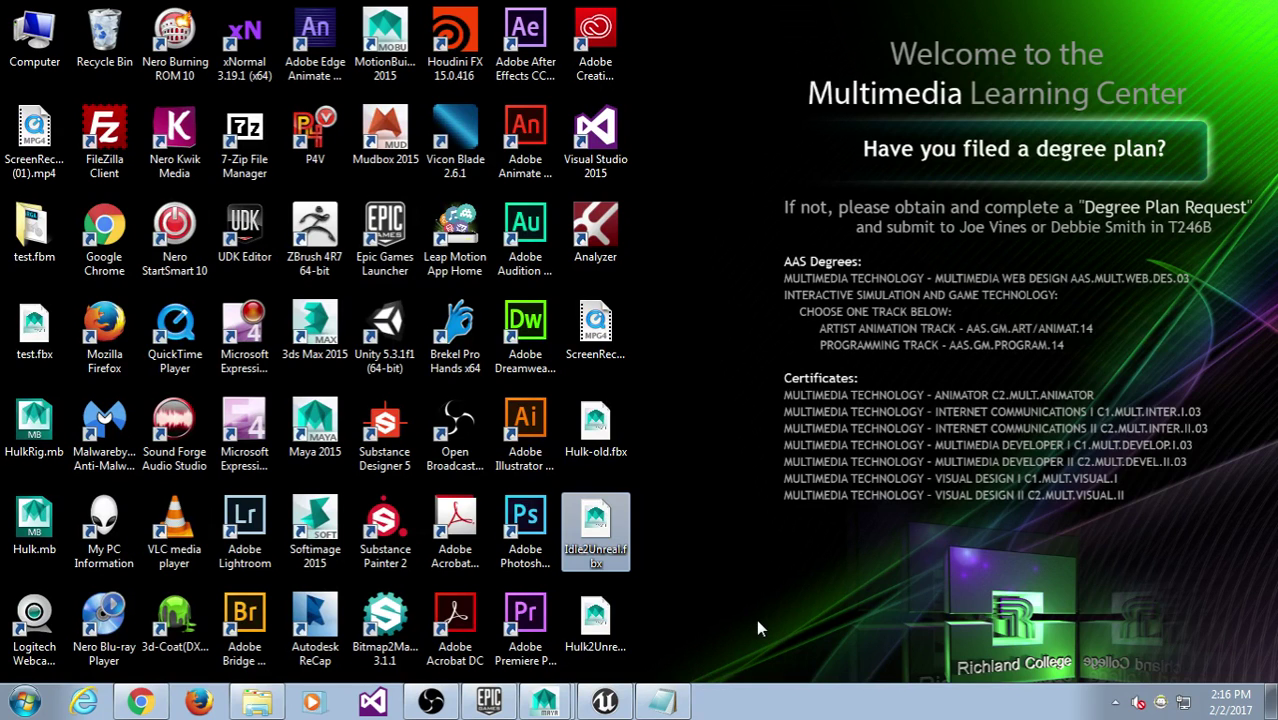
{"action": "left_click", "coordinate": [756, 628]}
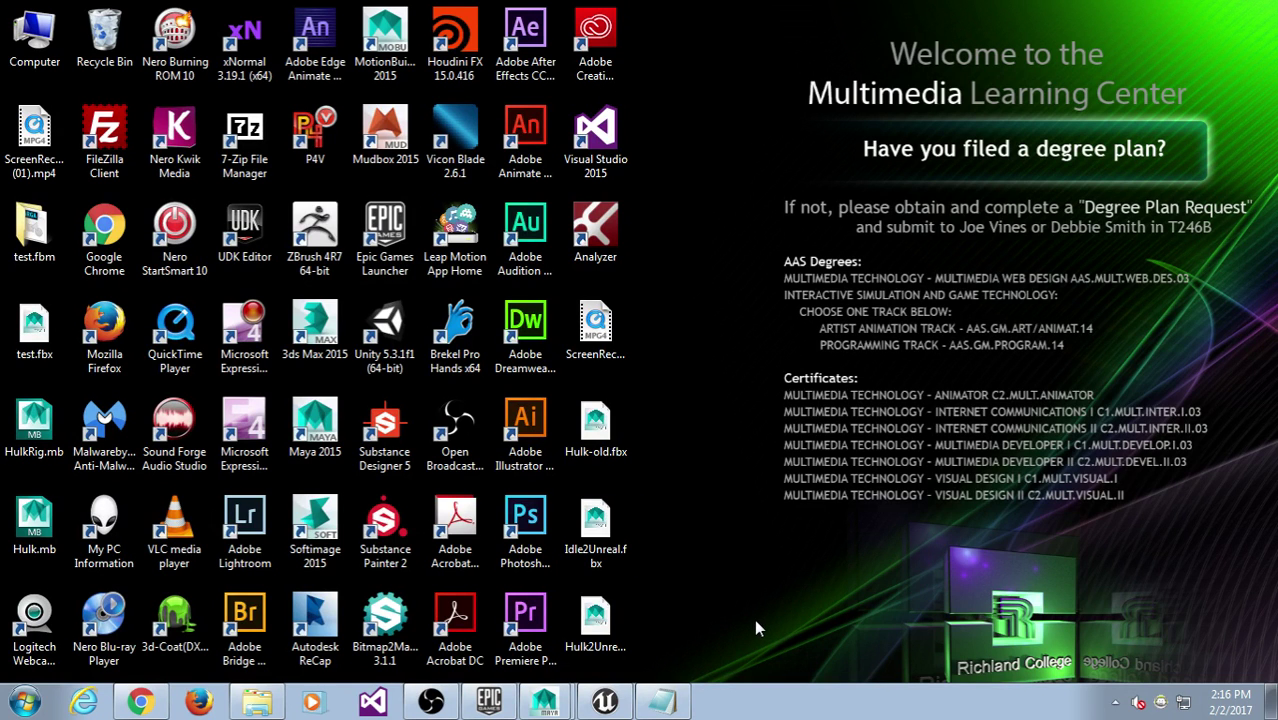
{"action": "left_click", "coordinate": [624, 708]}
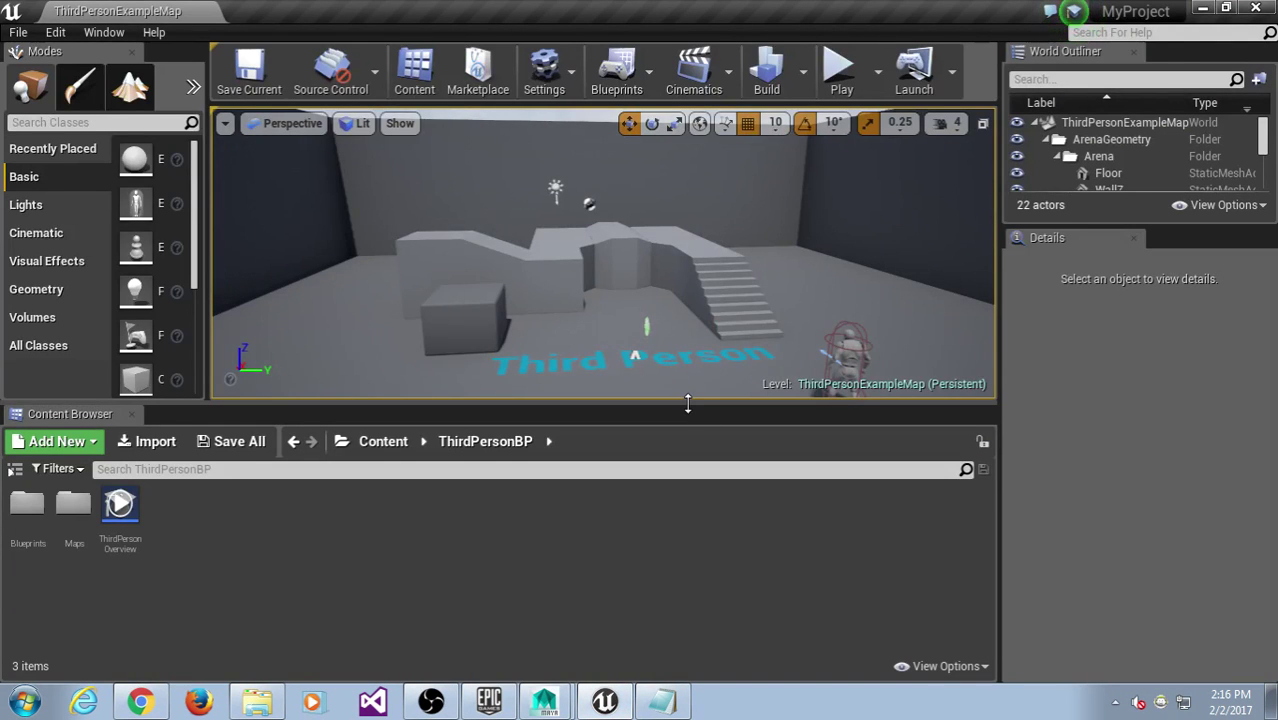
{"action": "left_click_drag", "start_coordinate": [688, 403], "coordinate": [699, 431]}
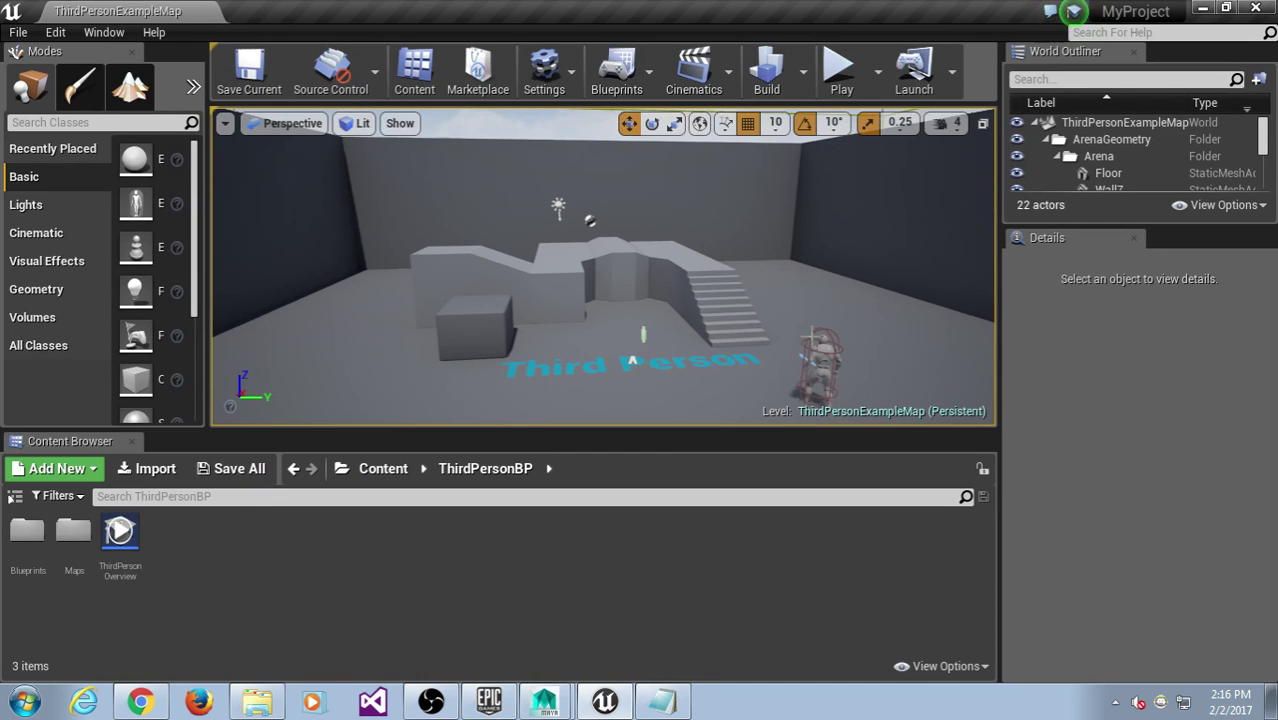
Create a folder named Hulk in the project's Content root and open it.
{"action": "left_click", "coordinate": [383, 468]}
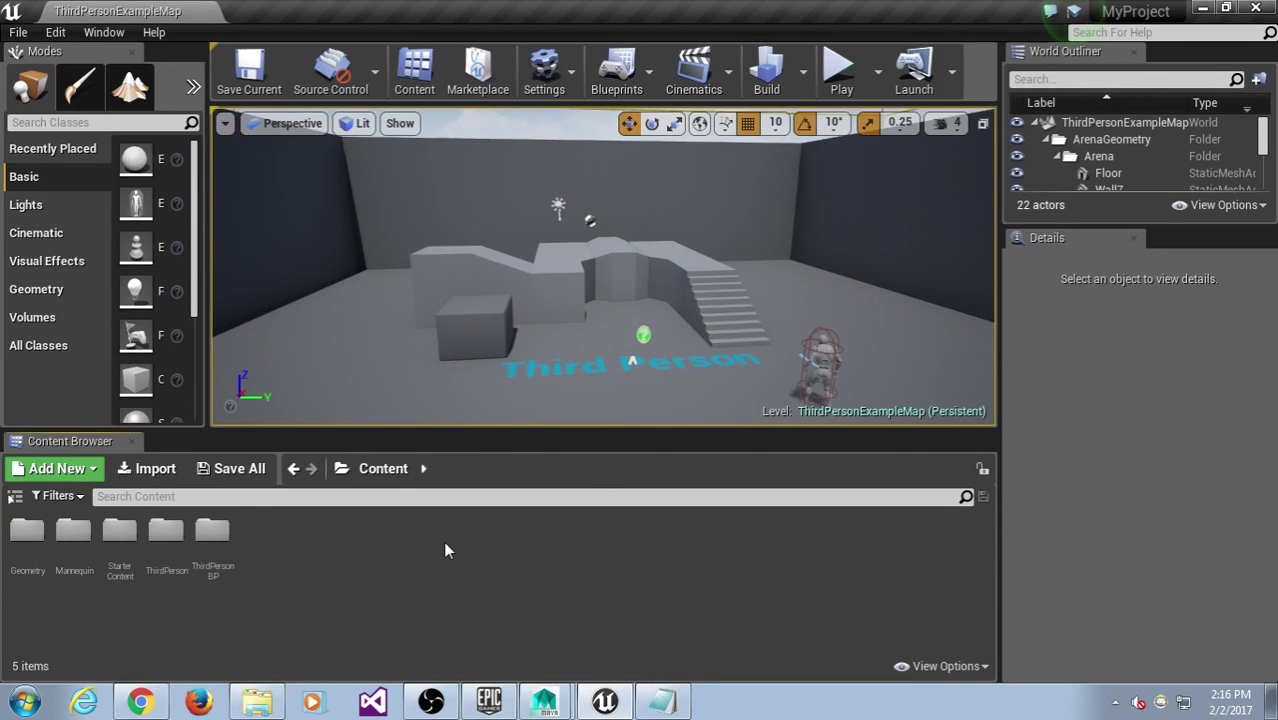
{"action": "right_click", "coordinate": [443, 541]}
{"action": "left_click", "coordinate": [530, 158]}
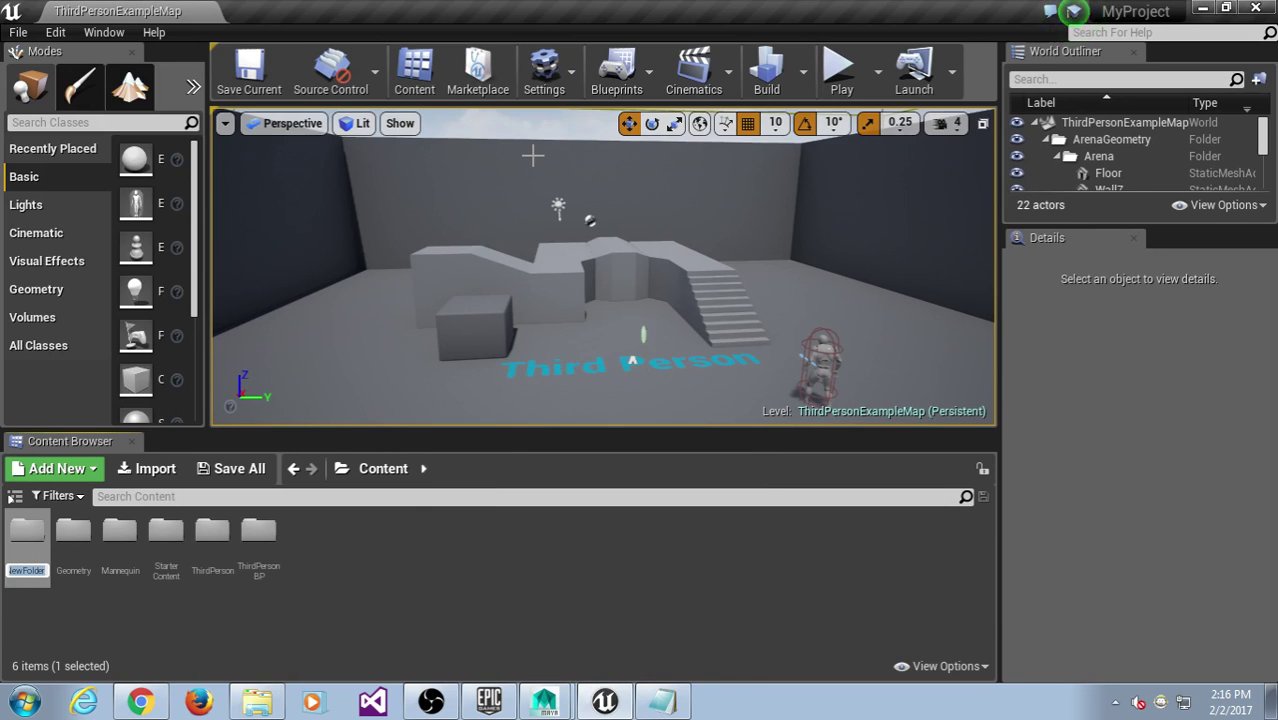
{"action": "type", "text": "Hulk"}
{"action": "key", "text": "Return"}
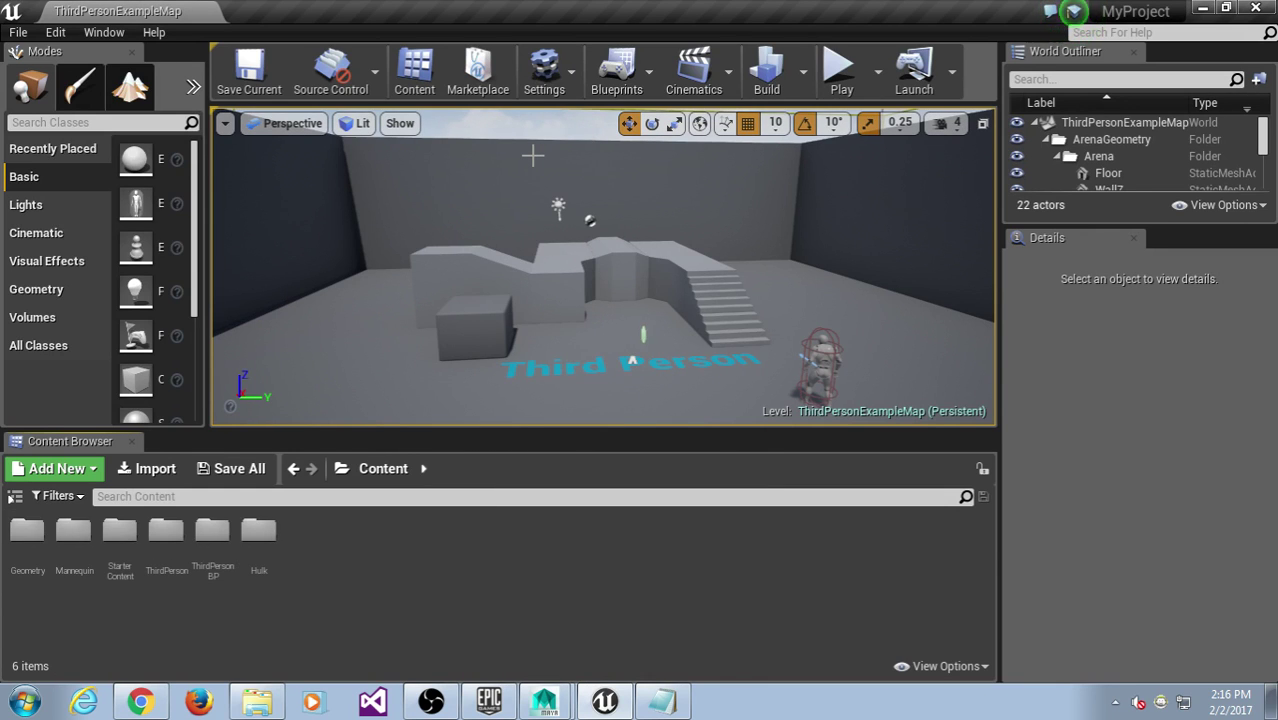
{"action": "double_click", "coordinate": [265, 530]}
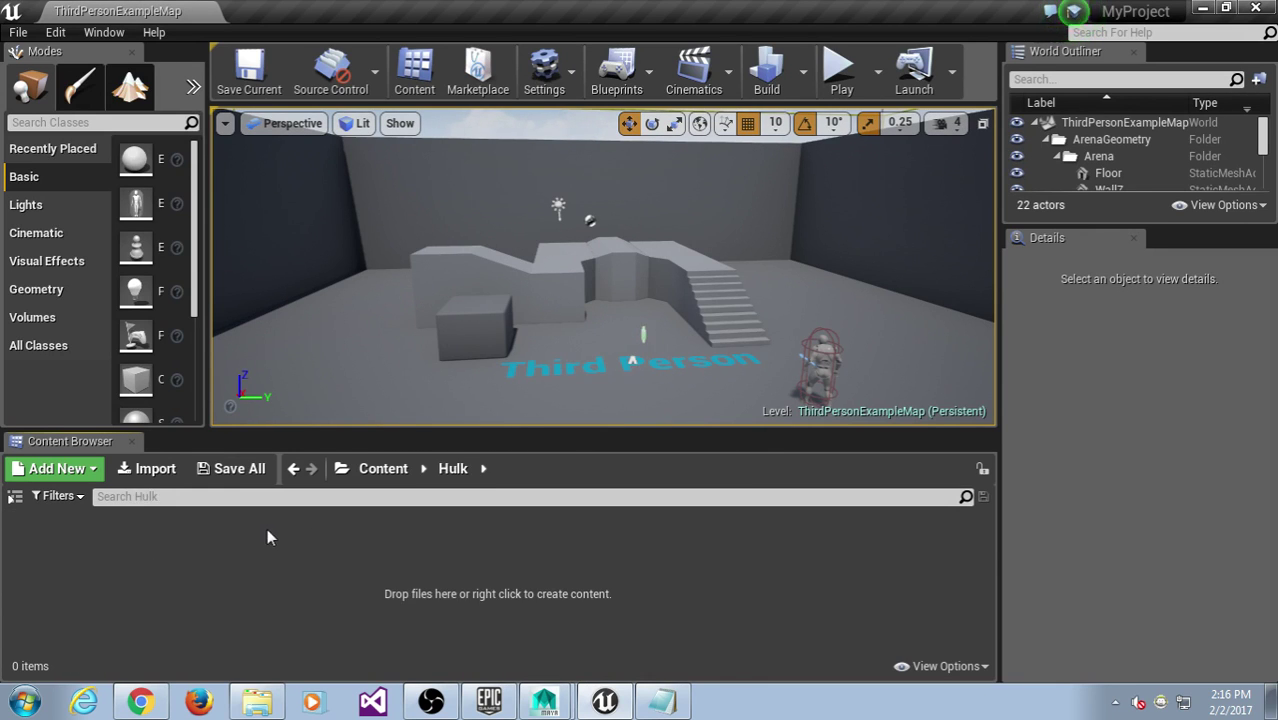
Try to import Hulk2Unreal.fbx from the Desktop into the Hulk folder.
{"action": "left_click", "coordinate": [163, 472]}
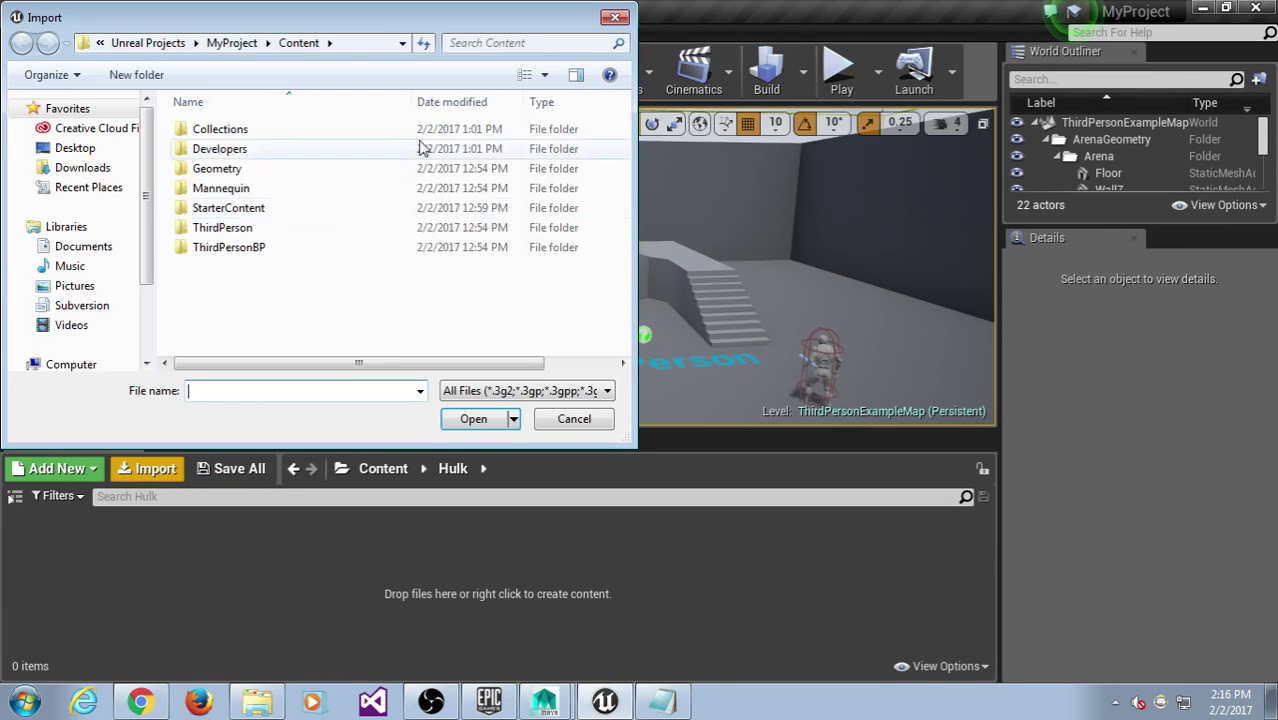
{"action": "left_click", "coordinate": [75, 147]}
{"action": "left_click_drag", "start_coordinate": [635, 447], "coordinate": [912, 574]}
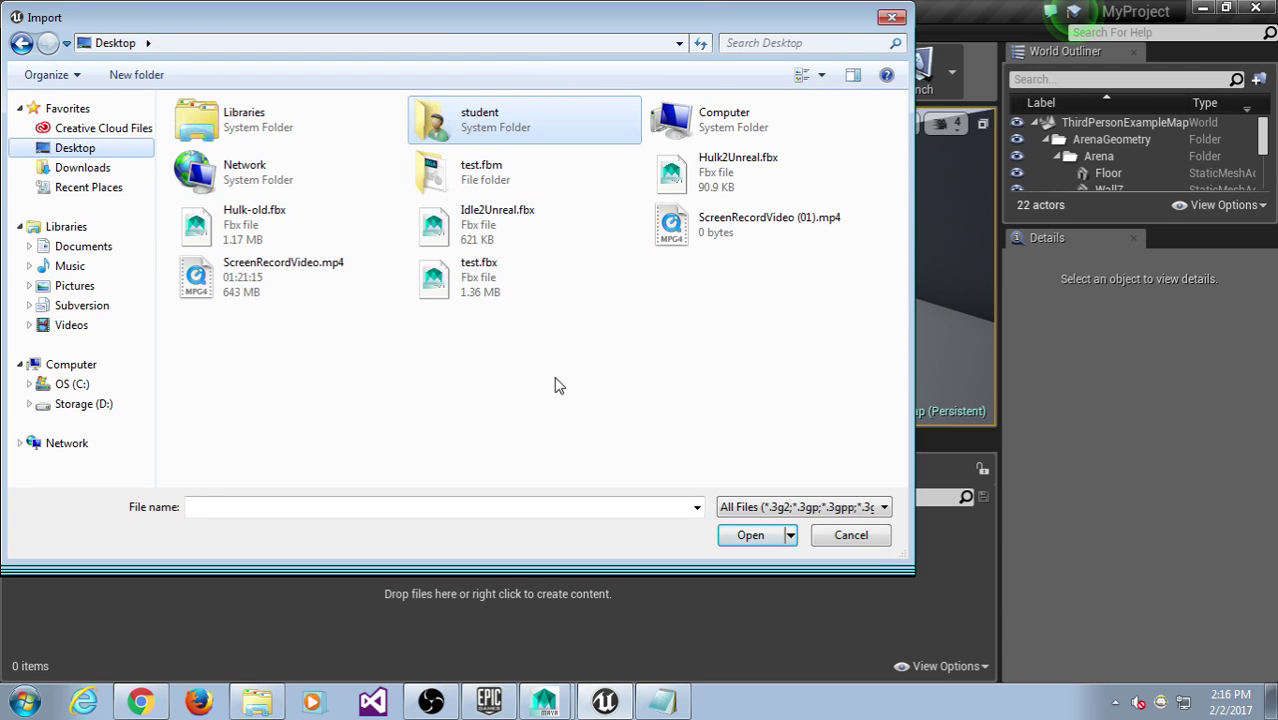
{"action": "left_click", "coordinate": [738, 168]}
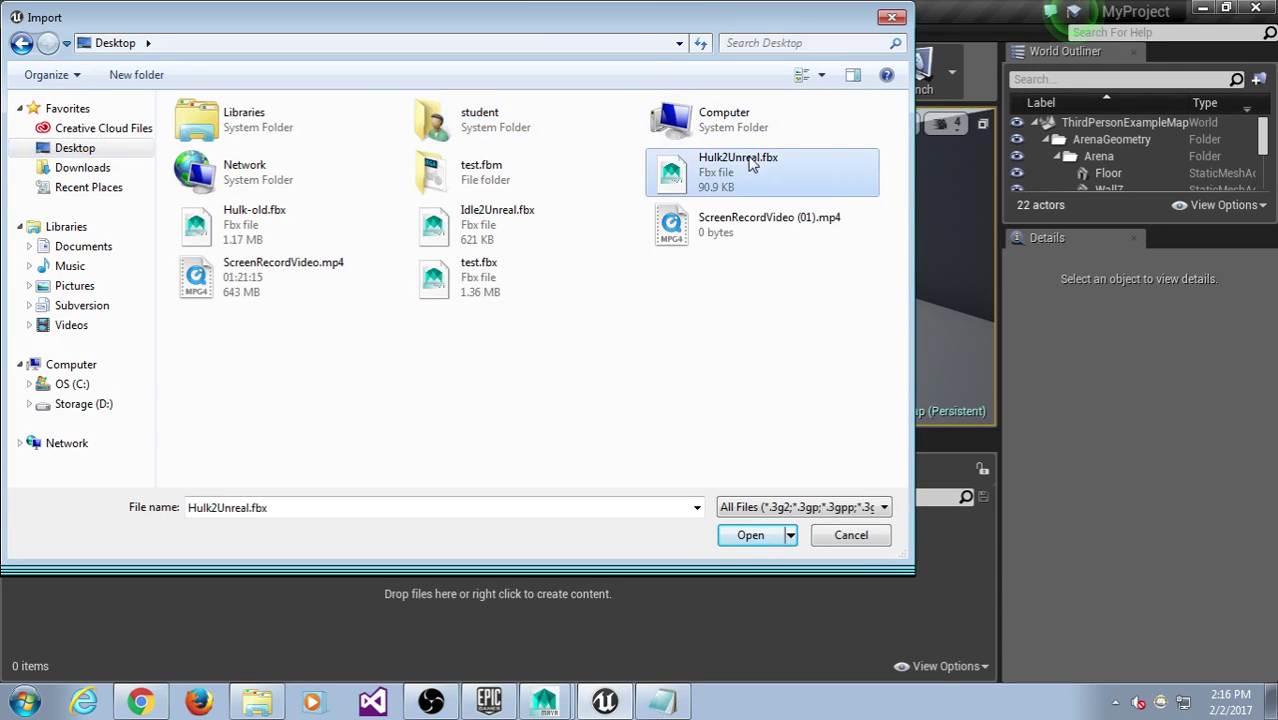
{"action": "left_click", "coordinate": [750, 537]}
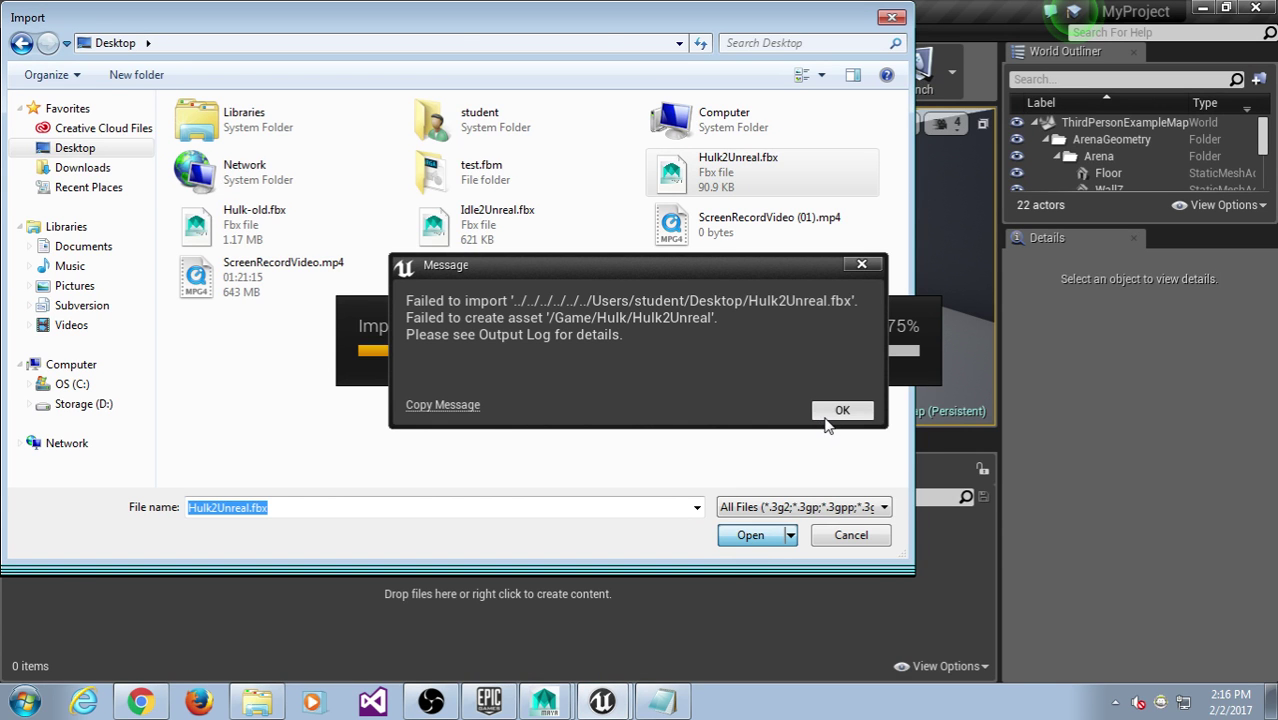
{"action": "left_click", "coordinate": [838, 412]}
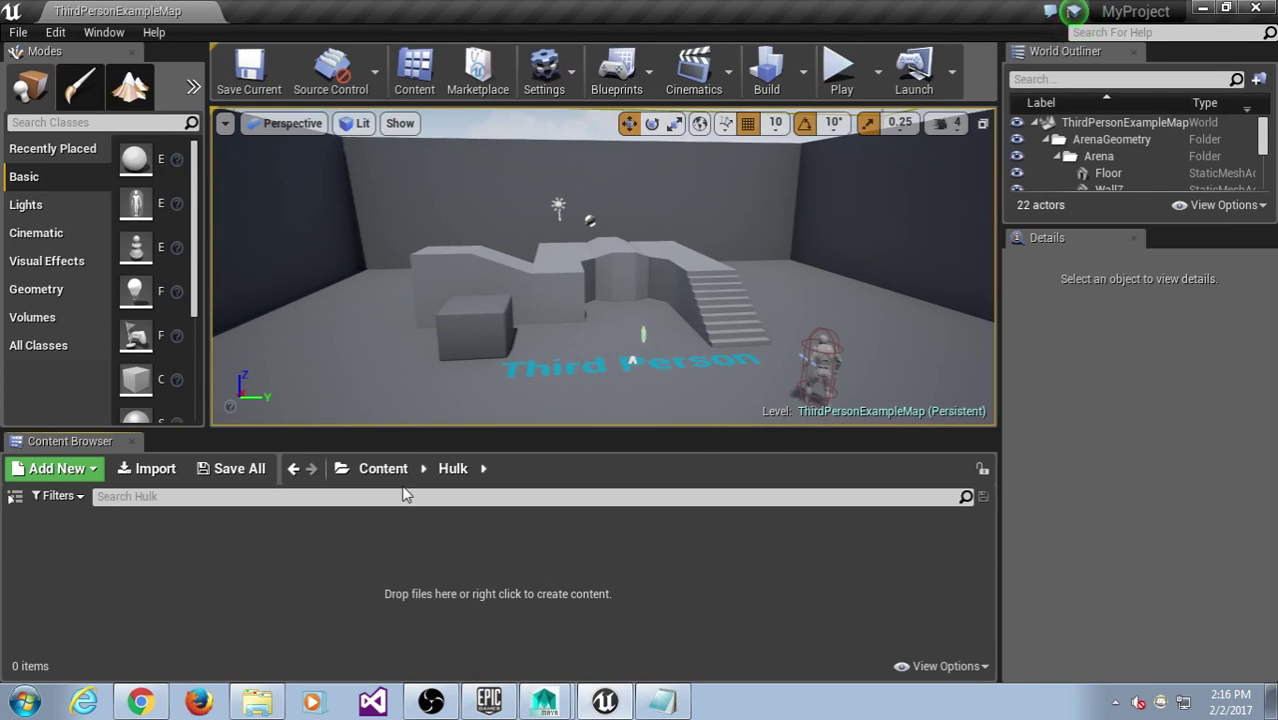
Try the import of Hulk2Unreal.fbx into the Hulk folder a second time.
{"action": "left_click", "coordinate": [150, 469]}
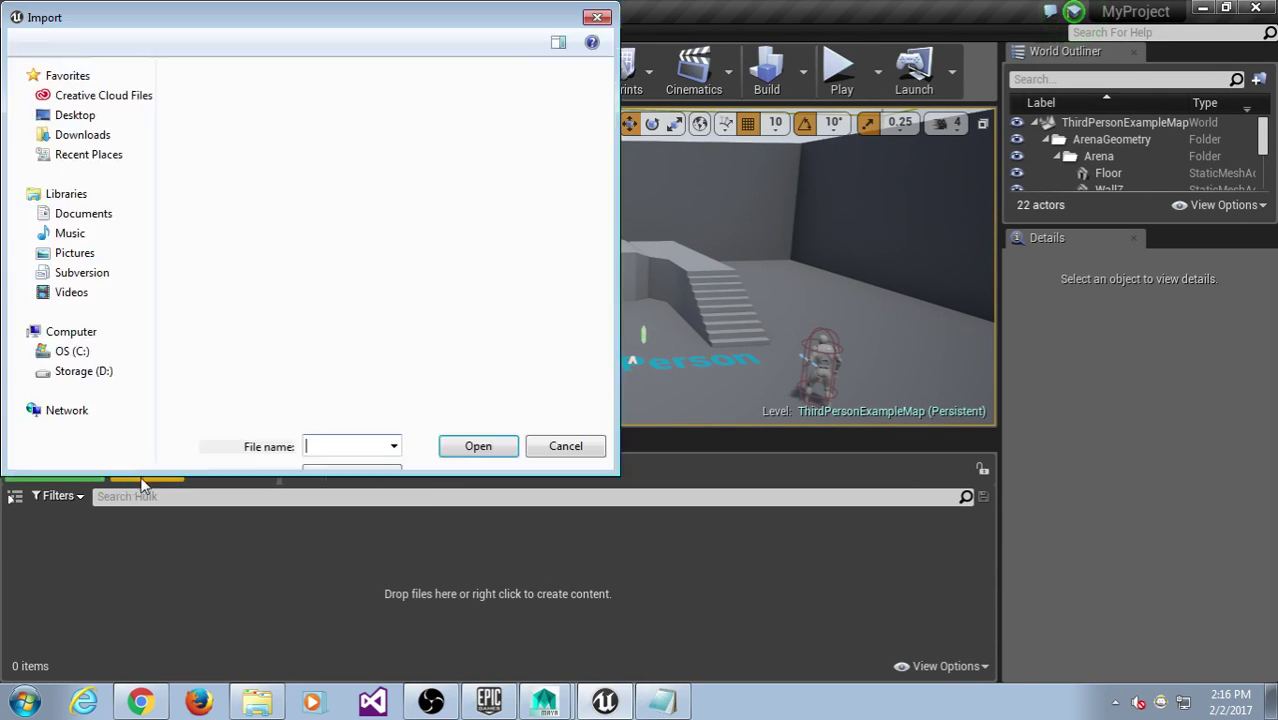
{"action": "left_click", "coordinate": [722, 175]}
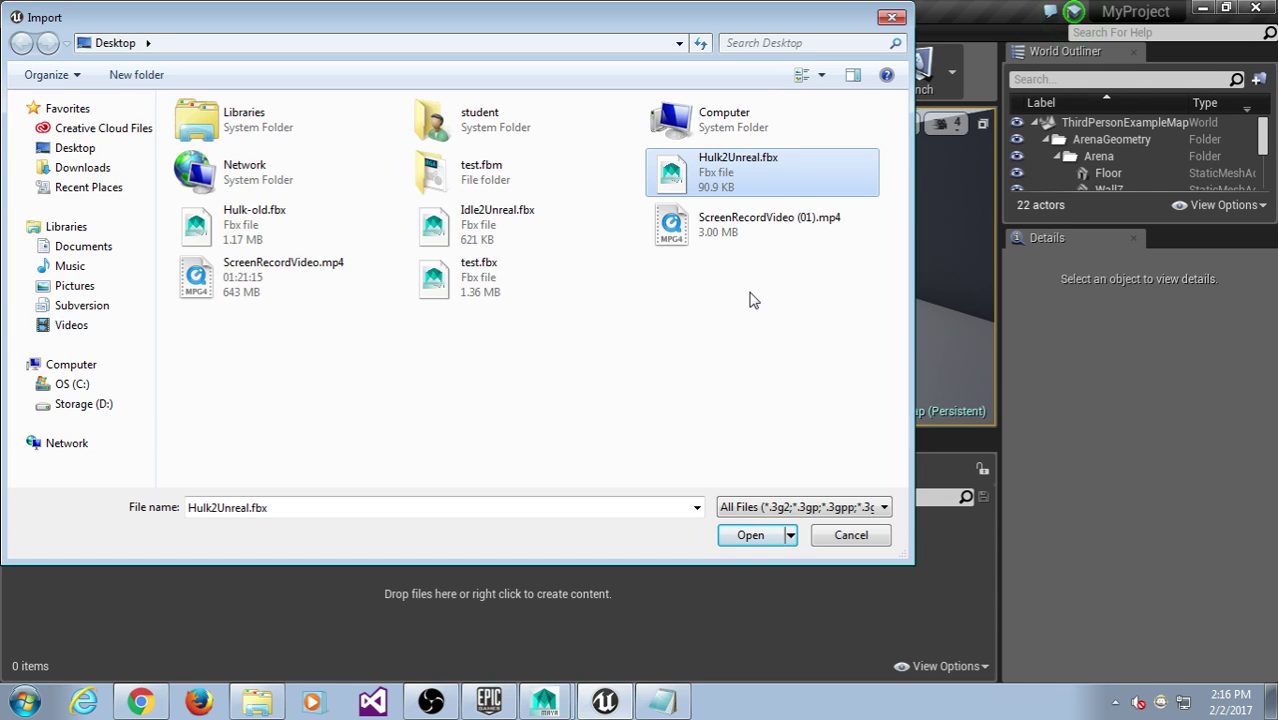
{"action": "double_click", "coordinate": [683, 176]}
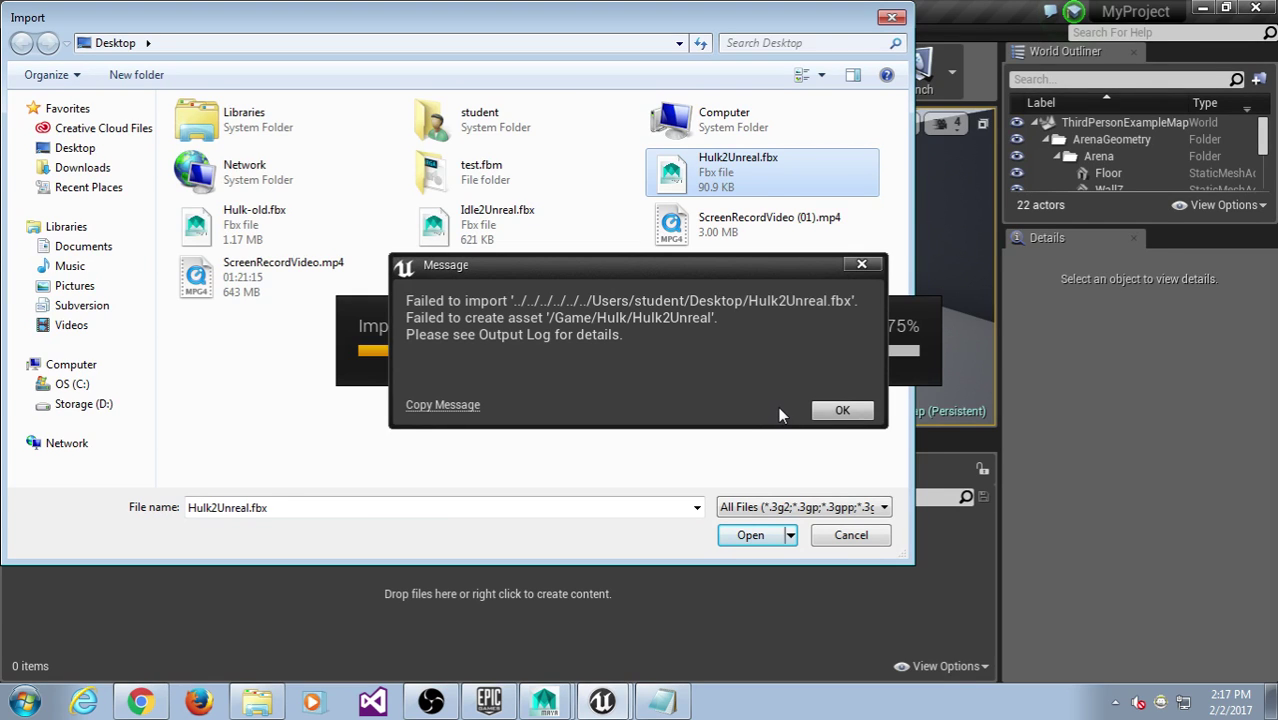
{"action": "left_click", "coordinate": [845, 411]}
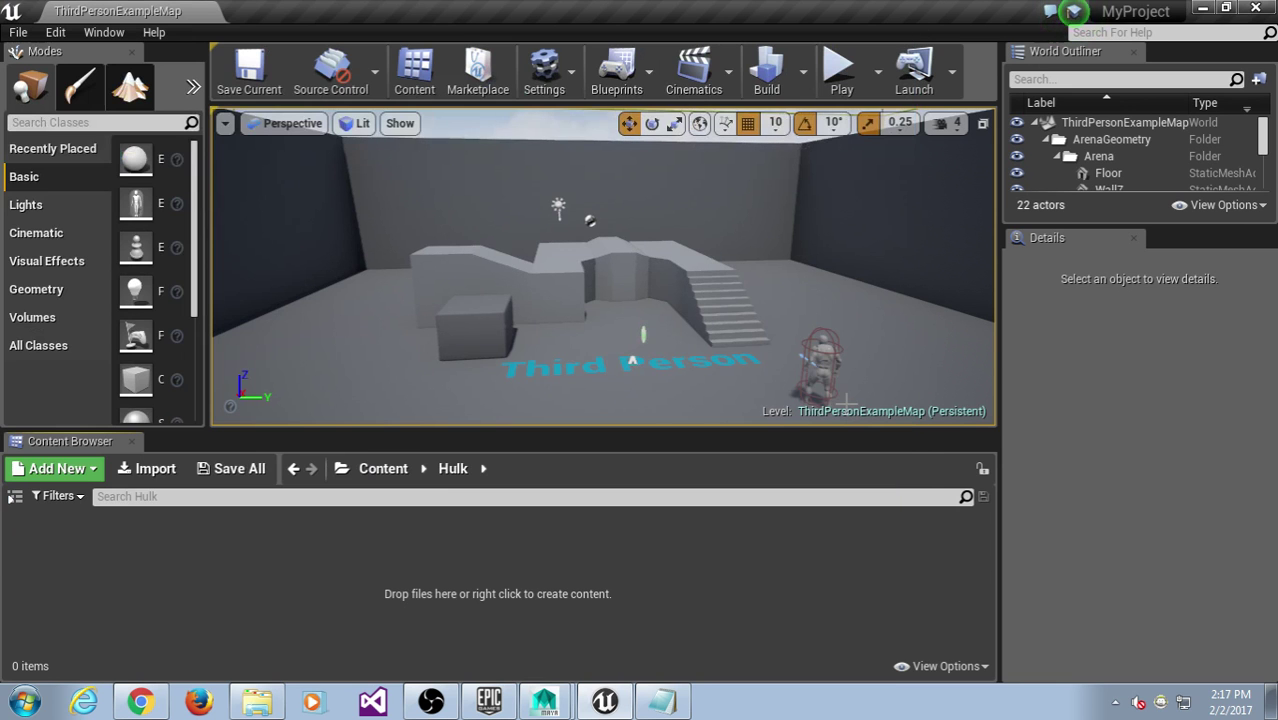
{"action": "left_click", "coordinate": [148, 466]}
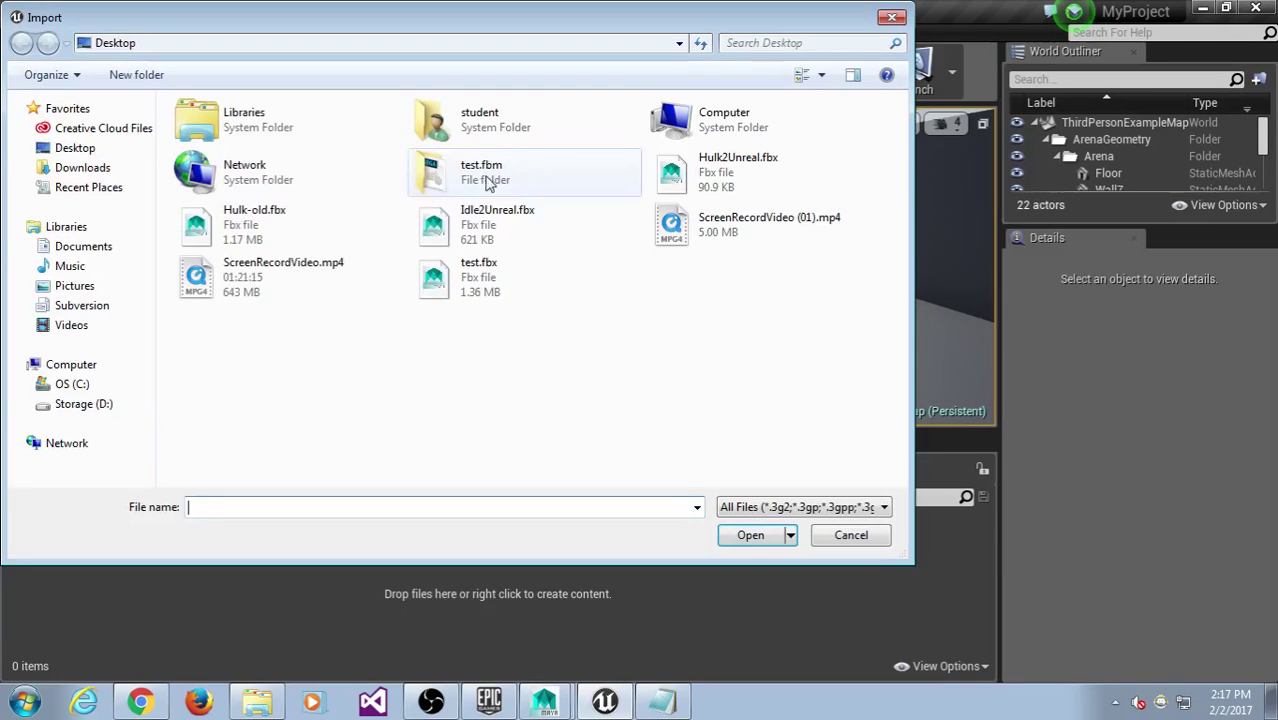
{"action": "double_click", "coordinate": [529, 243]}
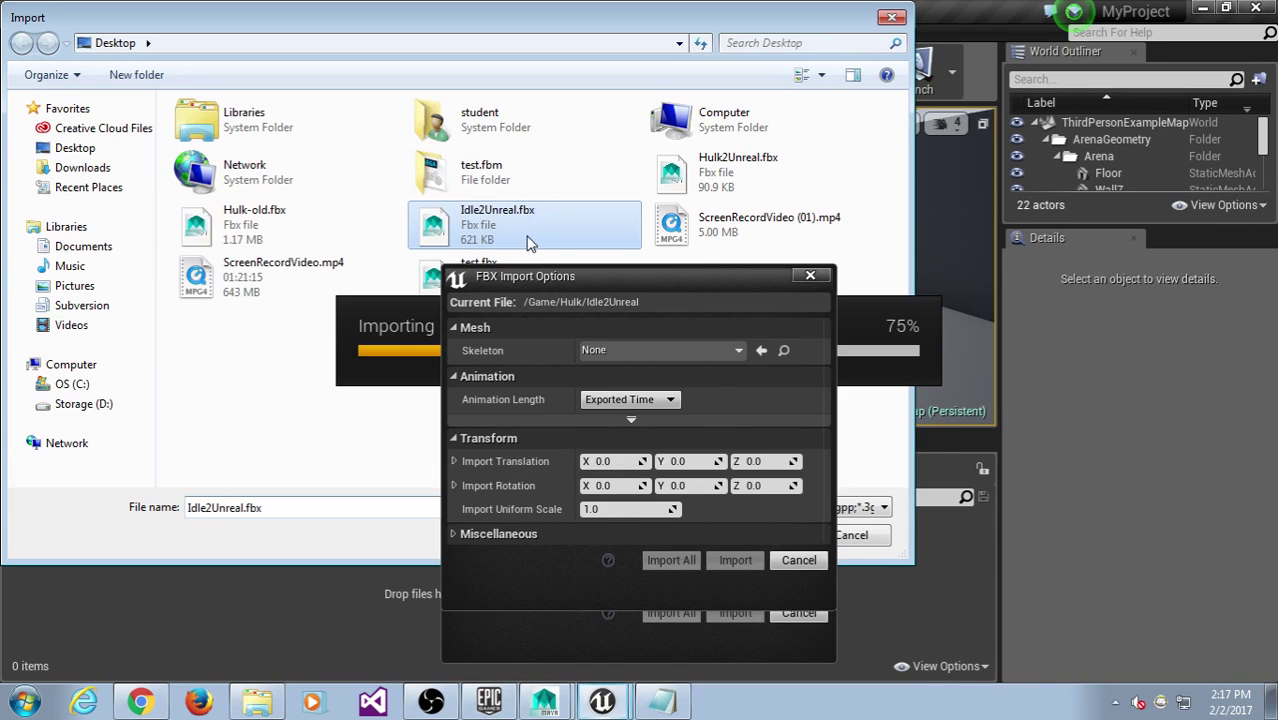
{"action": "left_click_drag", "start_coordinate": [527, 275], "coordinate": [497, 280]}
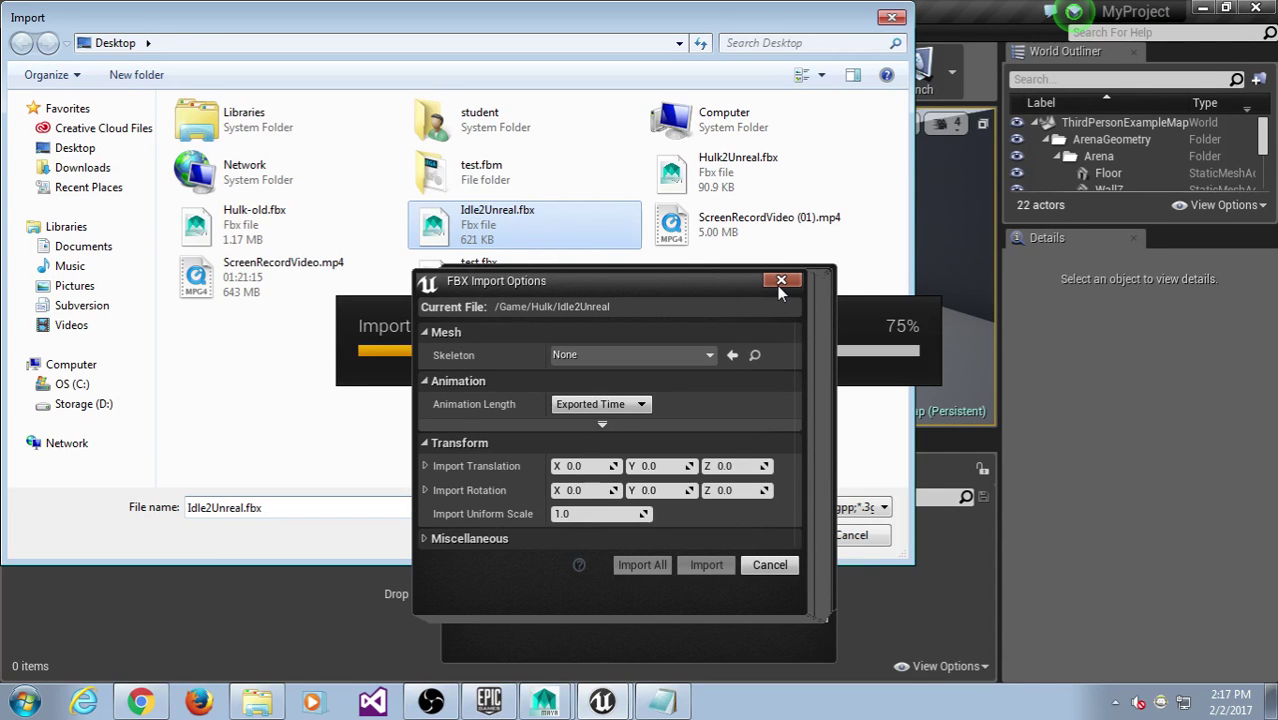
{"action": "left_click", "coordinate": [777, 285]}
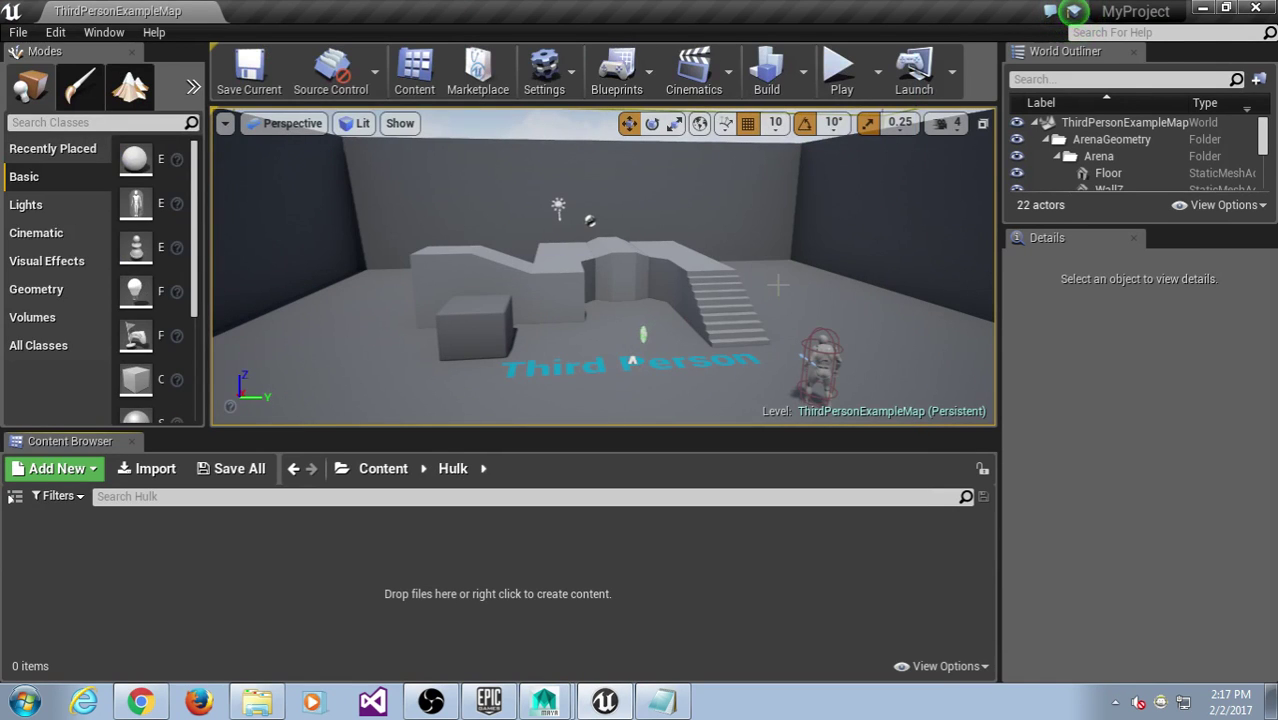
Switch to Maya and save the HulkRig.mb scene.
{"action": "left_click", "coordinate": [1201, 8]}
{"action": "left_click", "coordinate": [546, 702]}
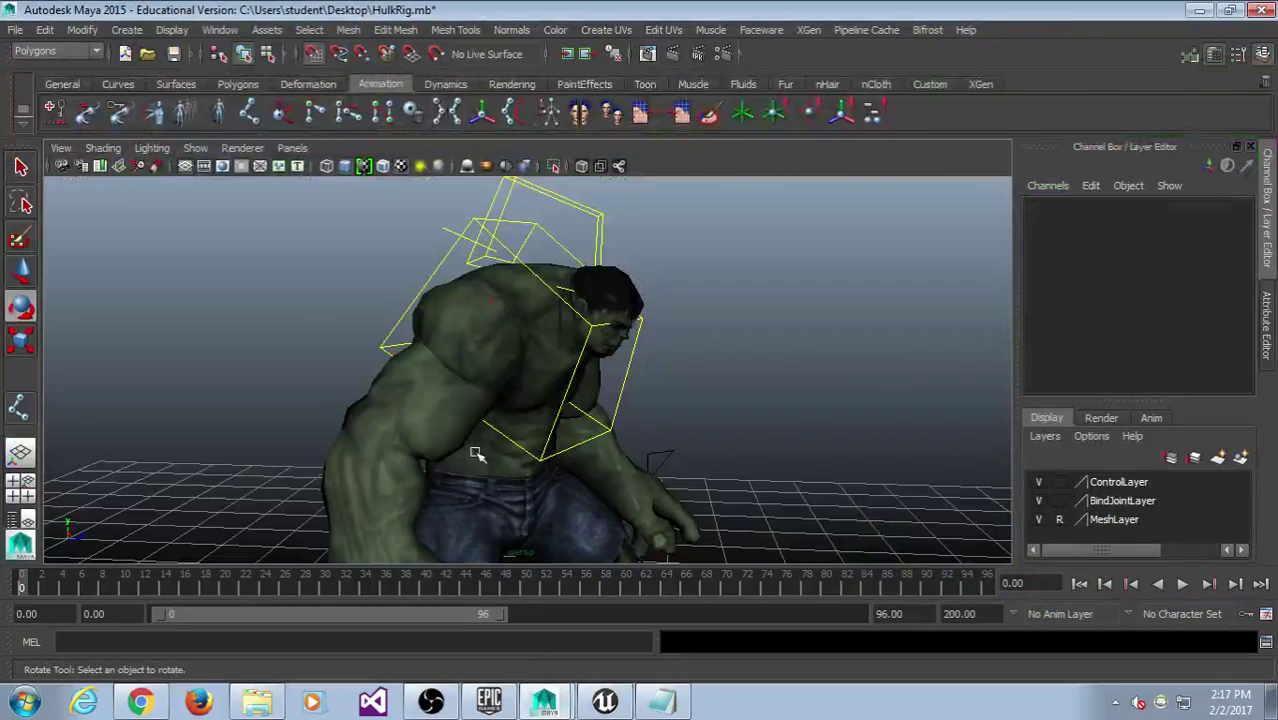
{"action": "left_click_drag", "start_coordinate": [702, 311], "coordinate": [780, 366], "text": "alt"}
{"action": "left_click", "coordinate": [16, 29]}
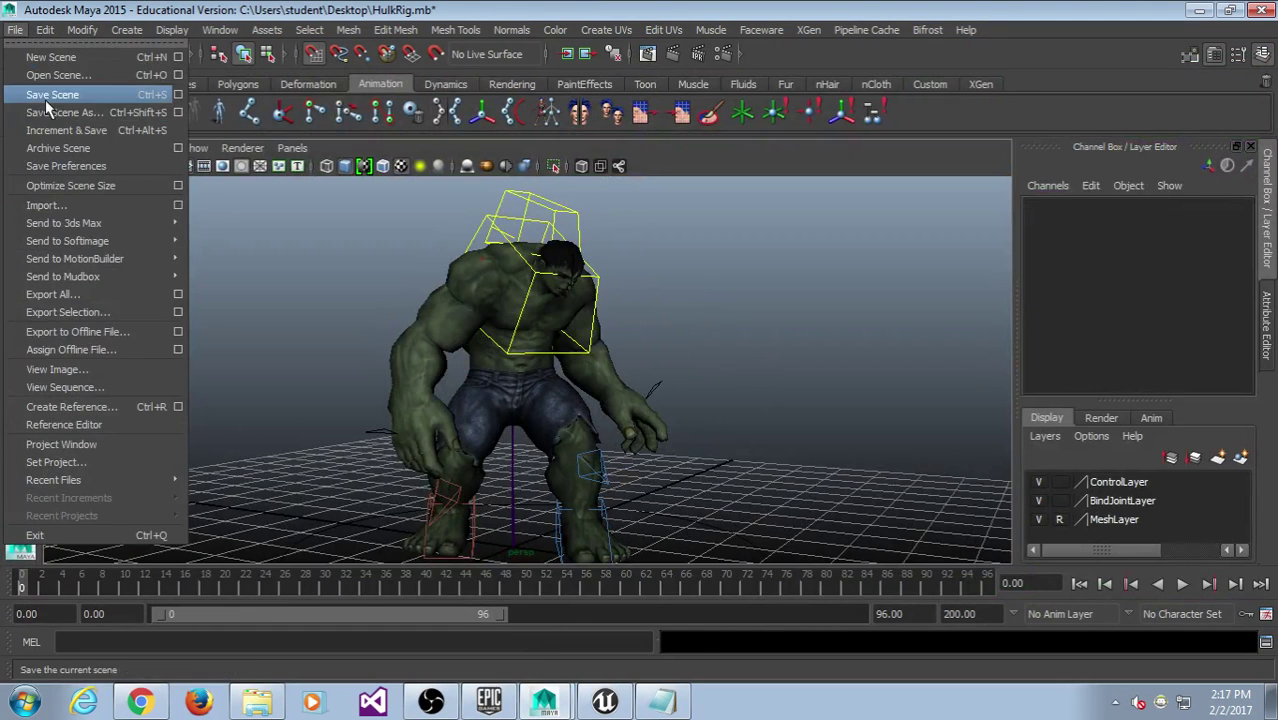
{"action": "left_click", "coordinate": [52, 94]}
Start a new empty Maya scene.
{"action": "left_click", "coordinate": [16, 30]}
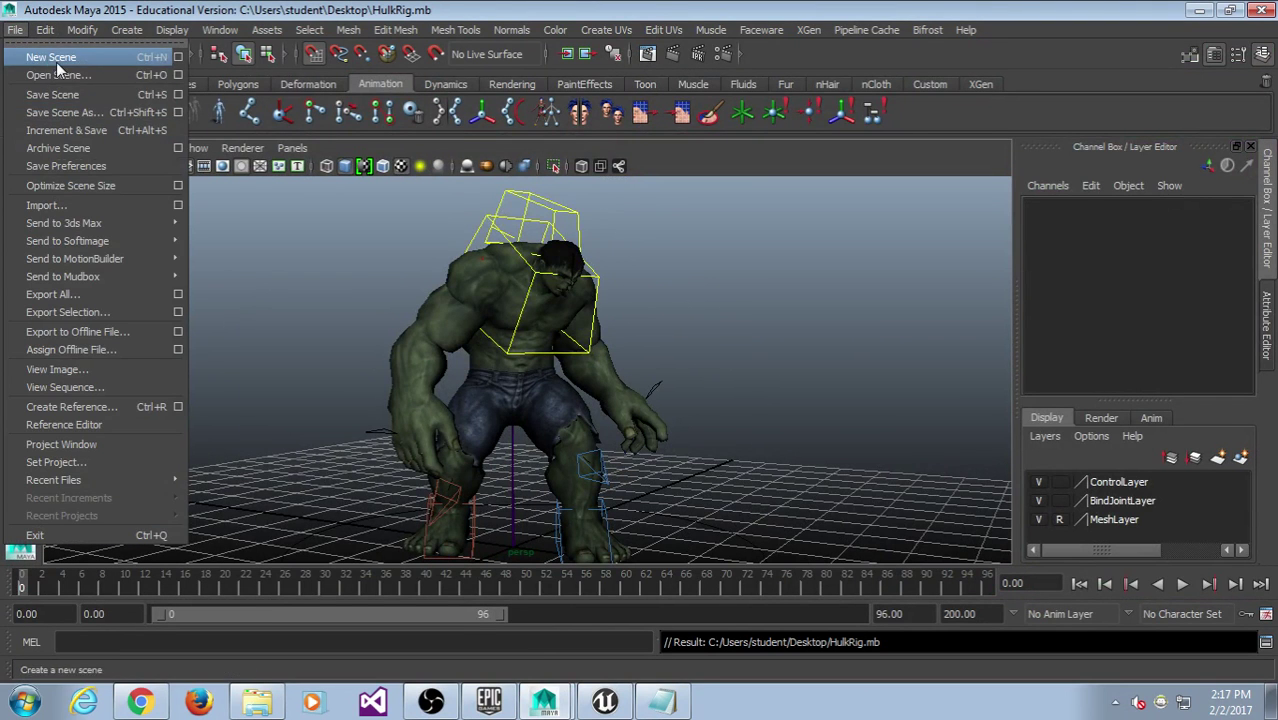
{"action": "left_click", "coordinate": [52, 58]}
{"action": "left_click", "coordinate": [16, 29]}
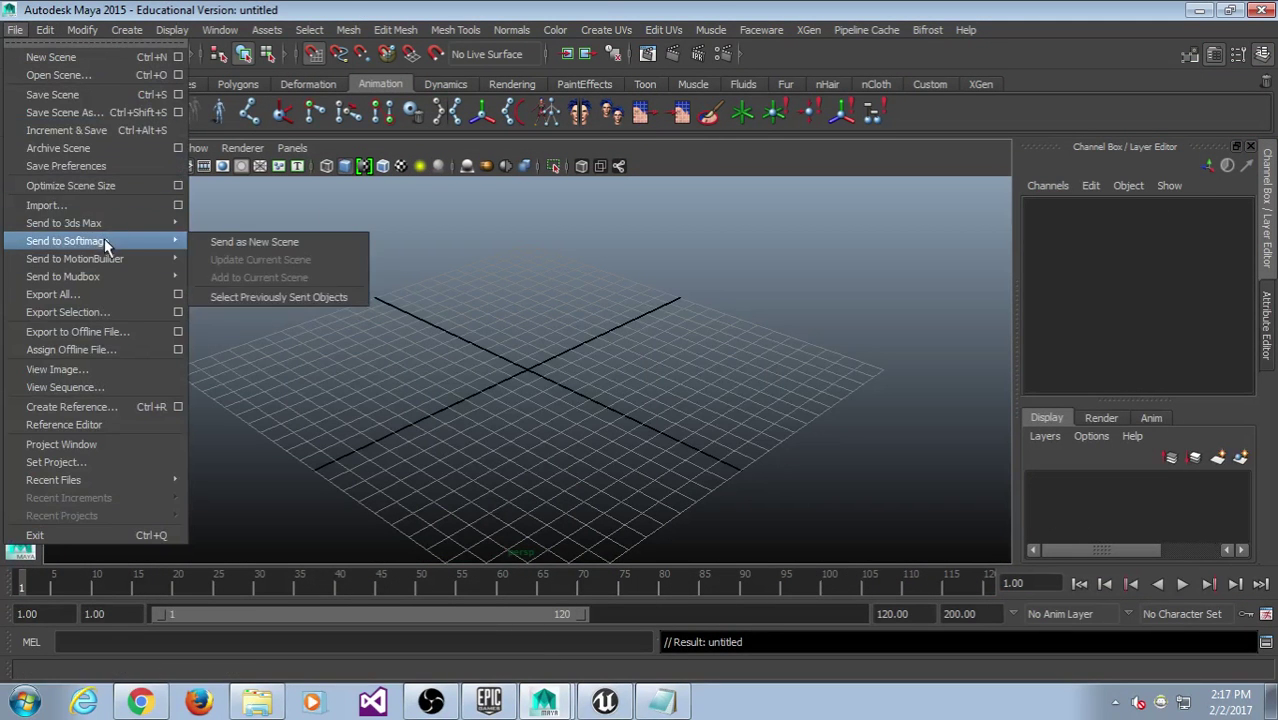
{"action": "left_click", "coordinate": [98, 209]}
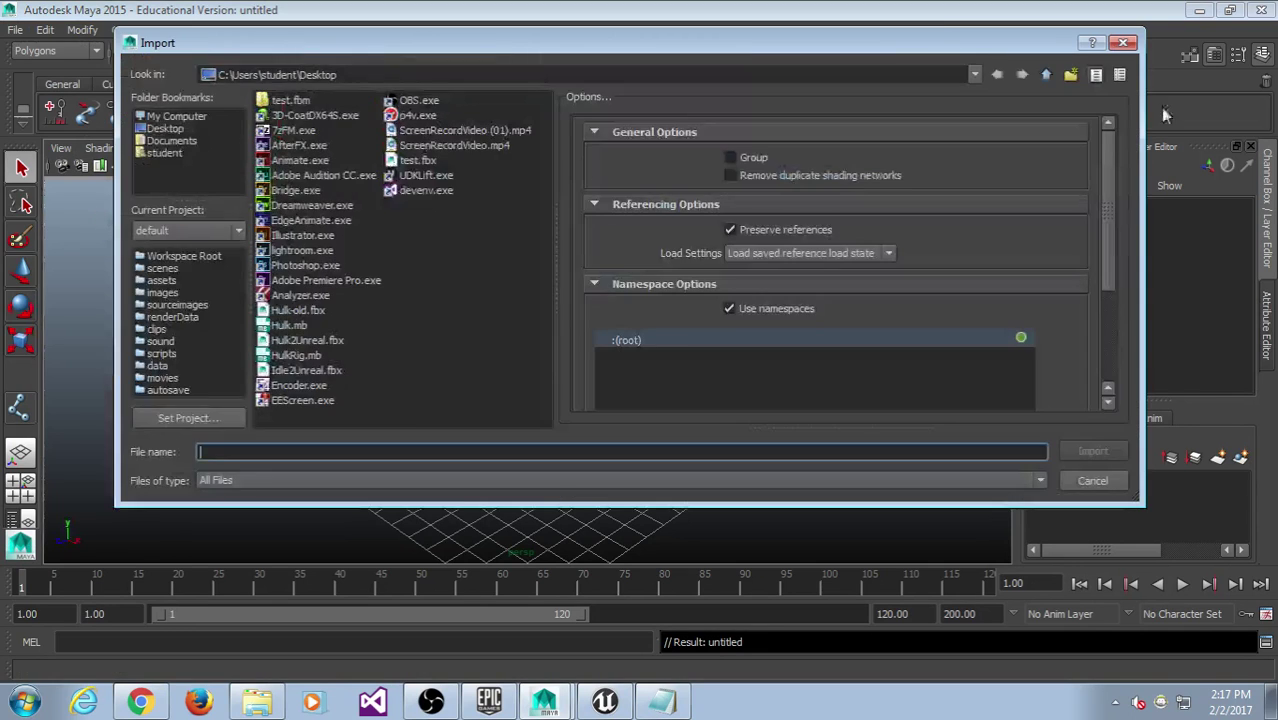
{"action": "left_click", "coordinate": [1120, 32]}
Open HulkRig.mb from the Desktop and preview the character's pose at frame 37.
{"action": "left_click", "coordinate": [16, 30]}
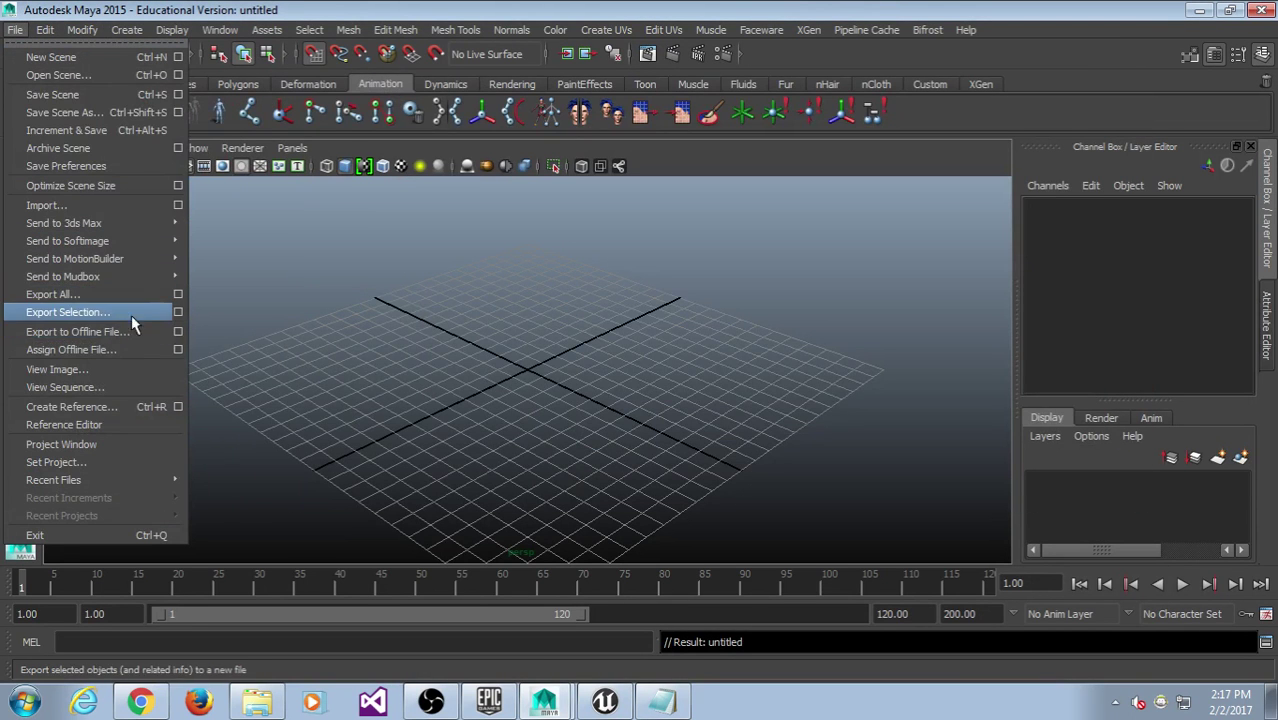
{"action": "left_click", "coordinate": [111, 80]}
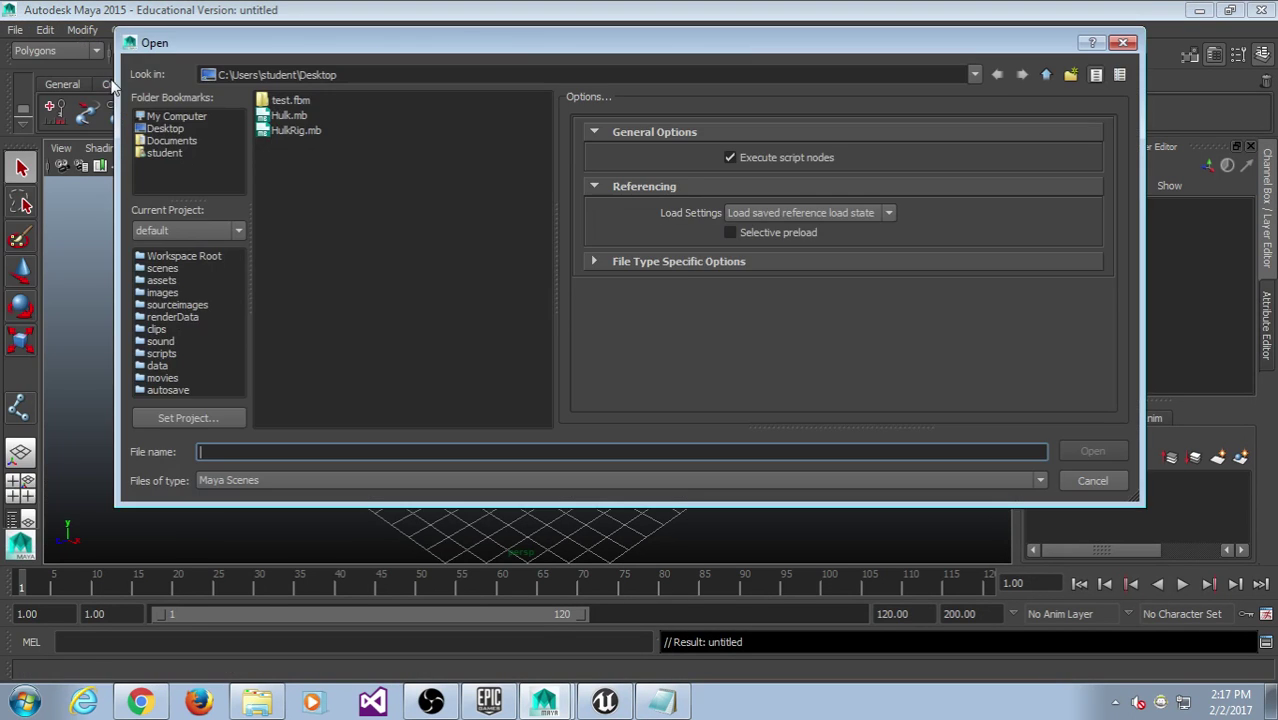
{"action": "double_click", "coordinate": [296, 130]}
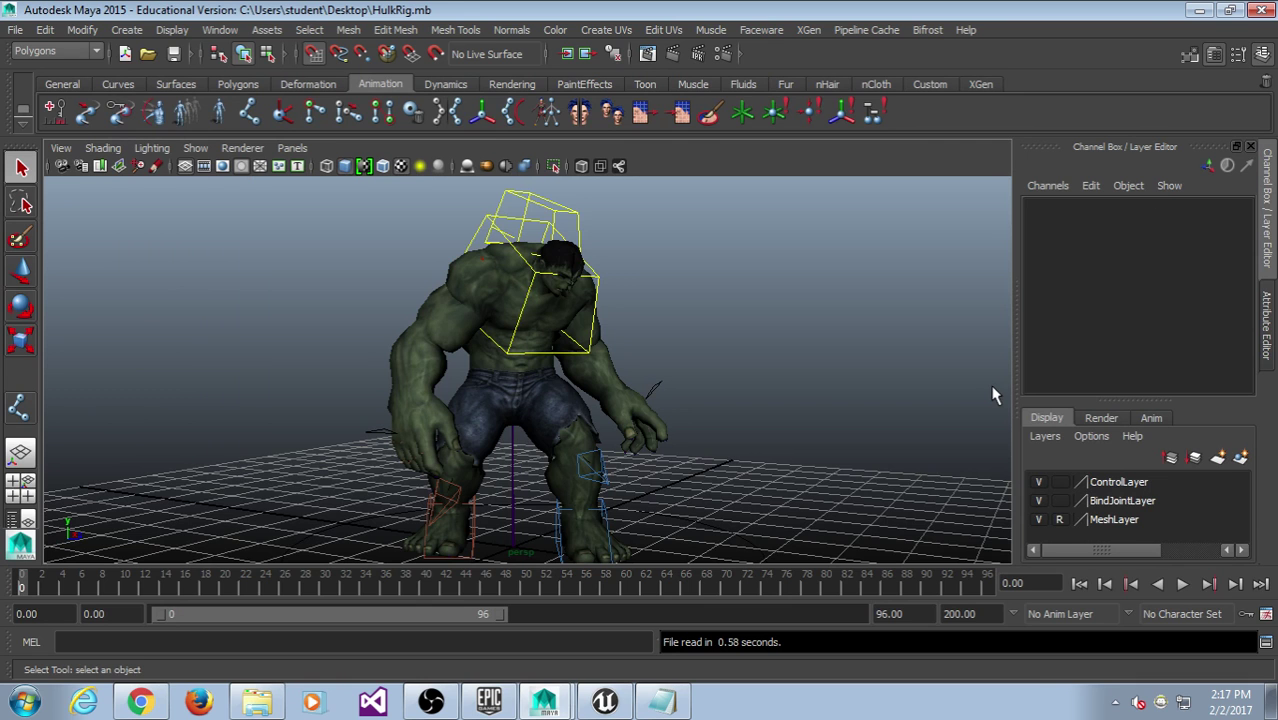
{"action": "left_click_drag", "start_coordinate": [609, 407], "coordinate": [639, 419], "text": "alt"}
{"action": "left_click", "coordinate": [395, 579]}
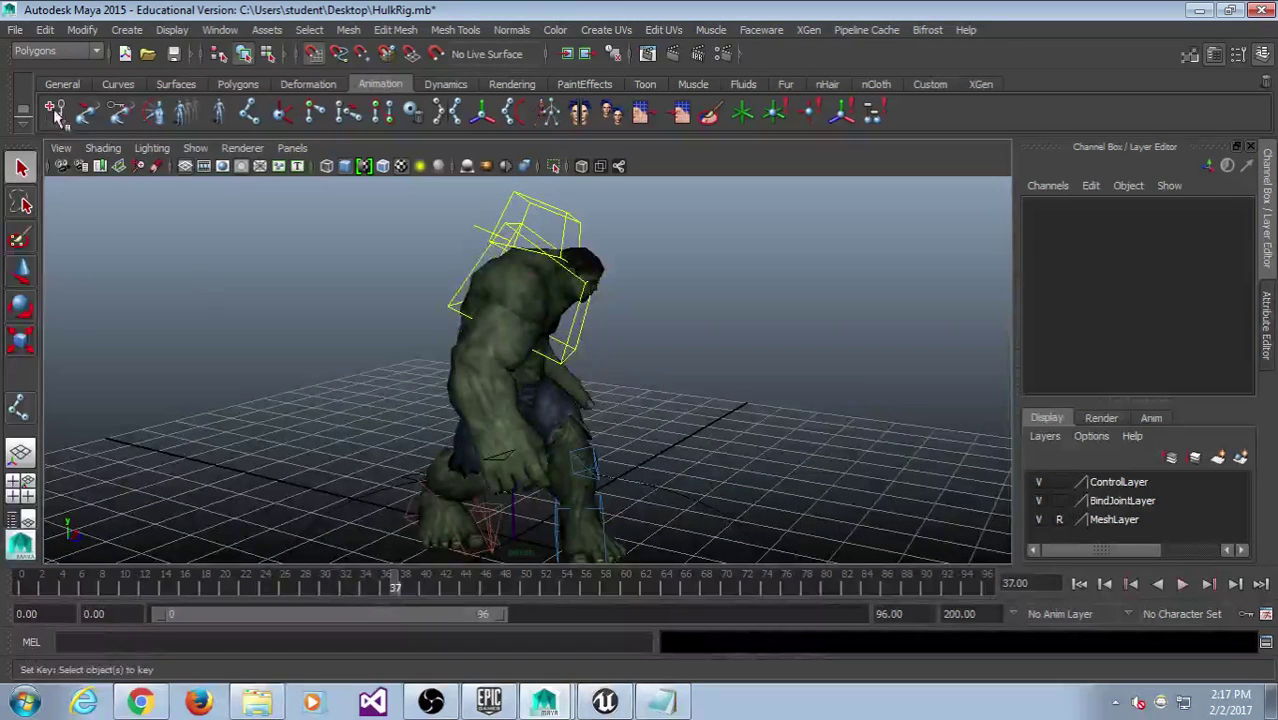
Reopen HulkRig.mb without saving changes, select the left foot IK control, and play back the animation.
{"action": "left_click", "coordinate": [15, 29]}
{"action": "left_click", "coordinate": [35, 76]}
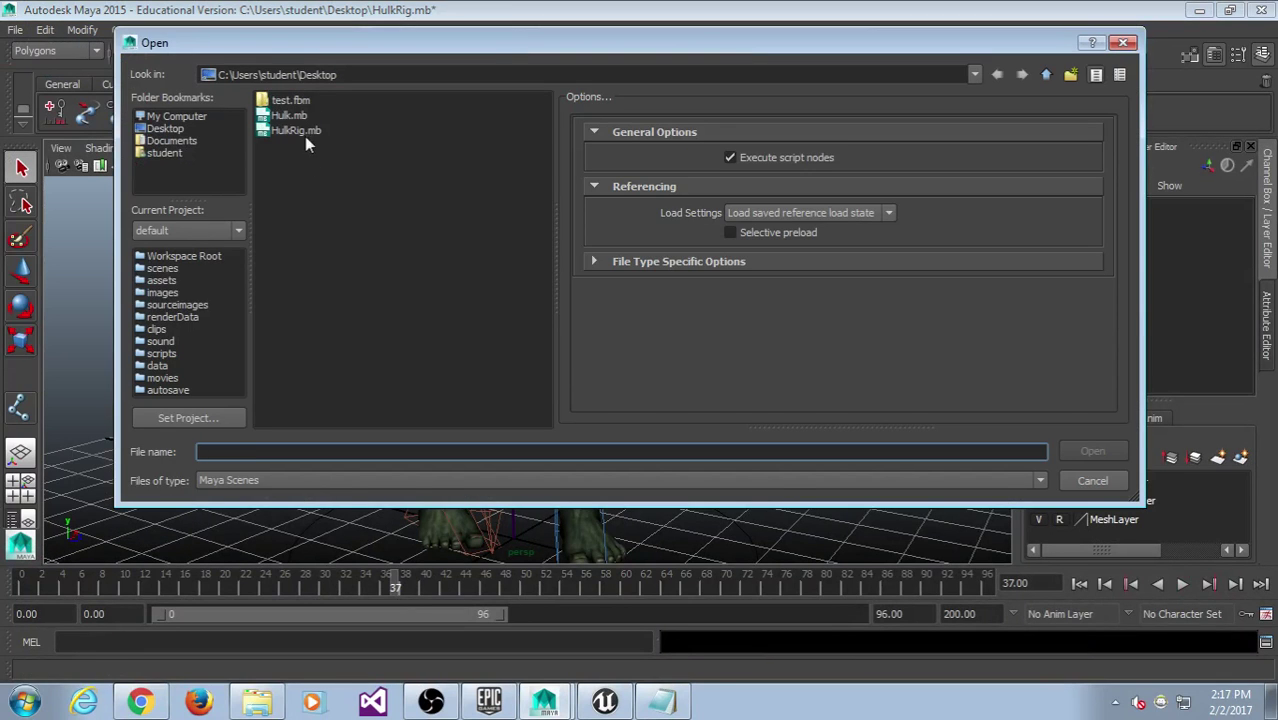
{"action": "double_click", "coordinate": [300, 128]}
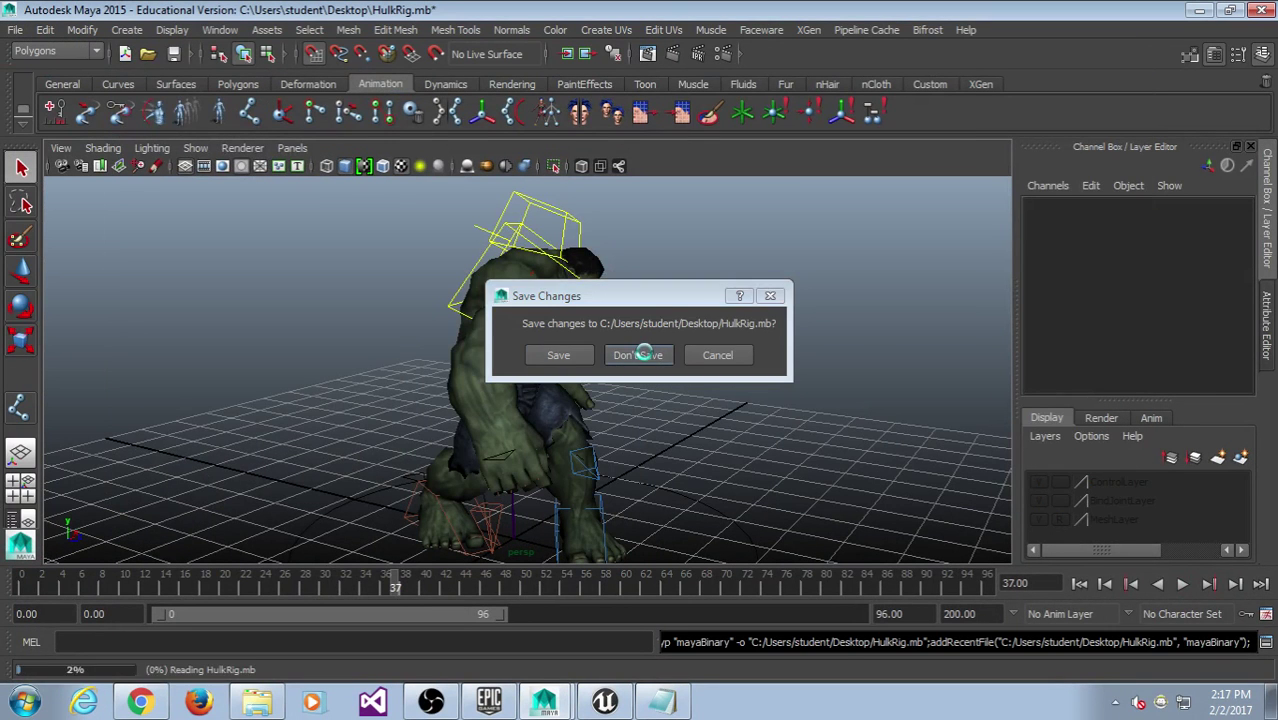
{"action": "left_click", "coordinate": [648, 354]}
{"action": "left_click", "coordinate": [598, 522]}
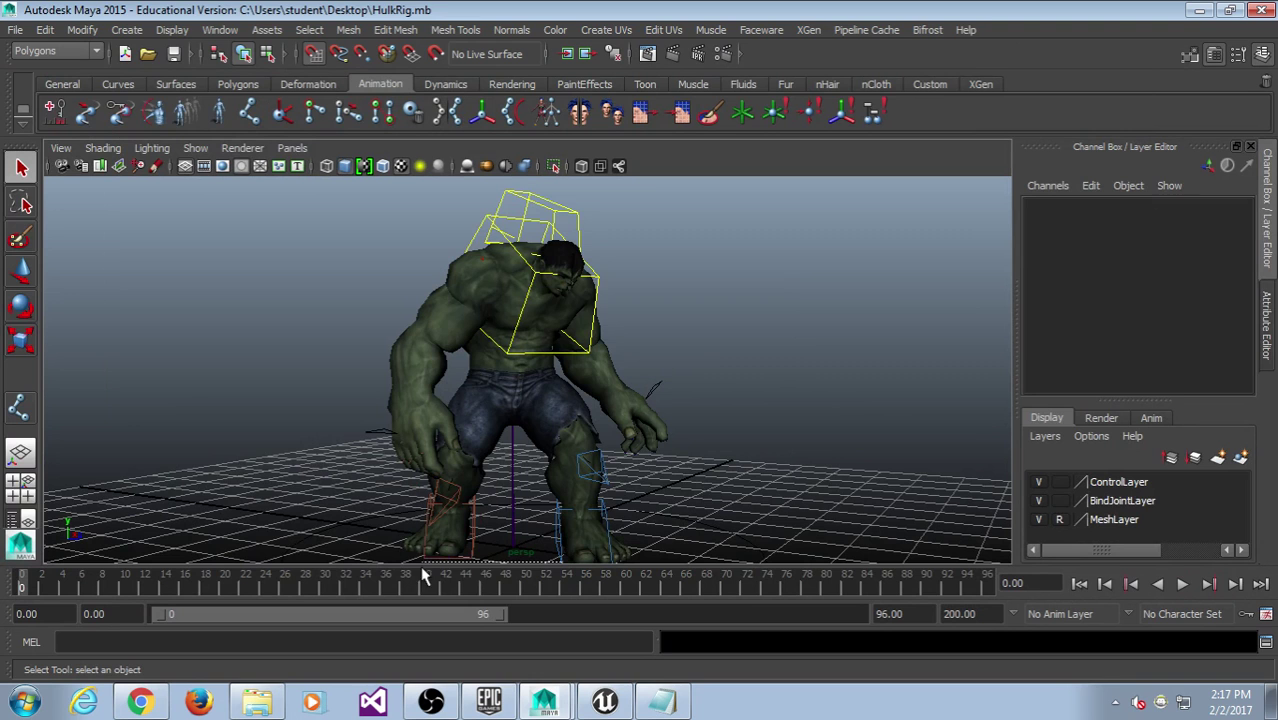
{"action": "key", "text": "alt+v"}
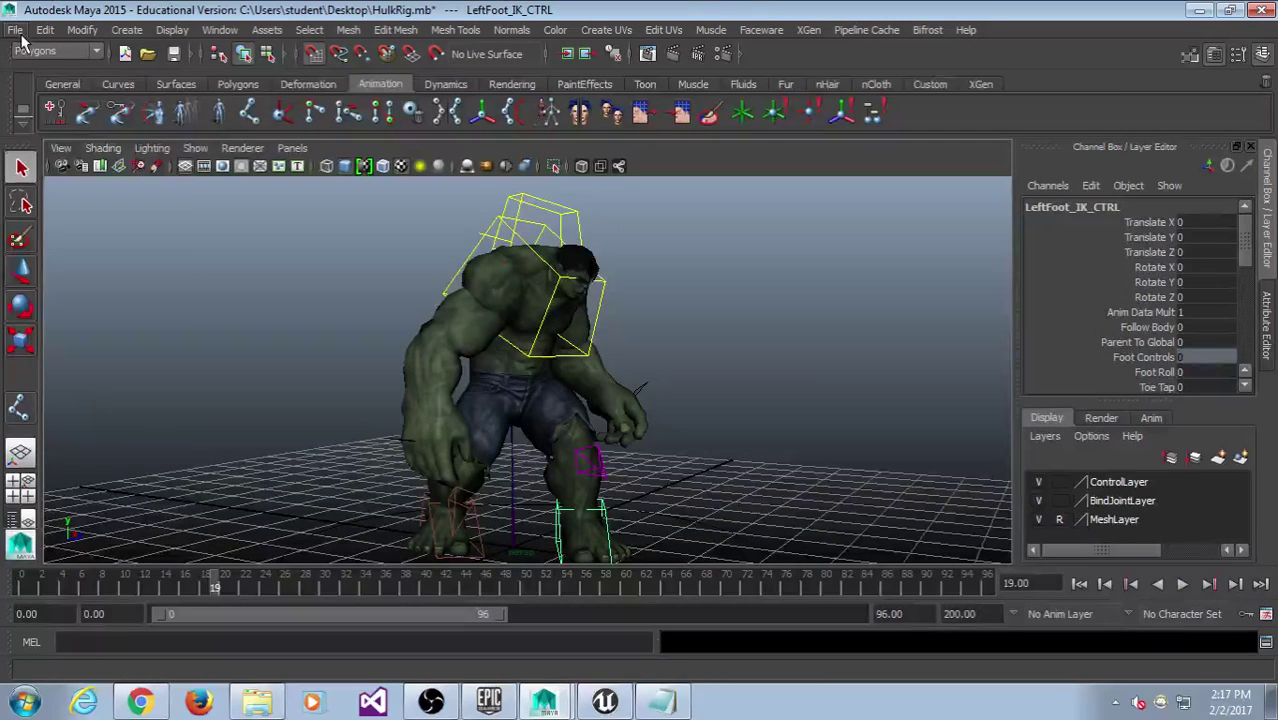
Open Hulk.mb from the Desktop, discarding the unsaved changes to the HulkRig scene.
{"action": "left_click", "coordinate": [15, 29]}
{"action": "left_click", "coordinate": [35, 78]}
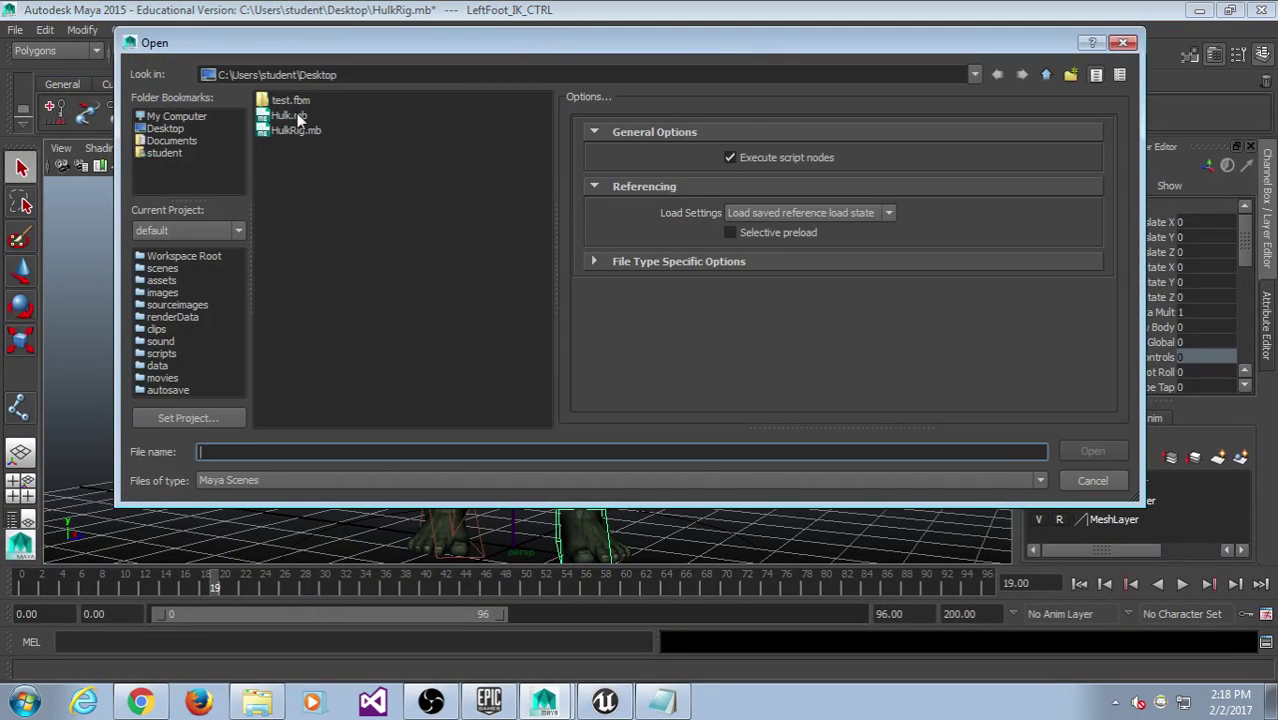
{"action": "double_click", "coordinate": [296, 116]}
{"action": "left_click", "coordinate": [637, 358]}
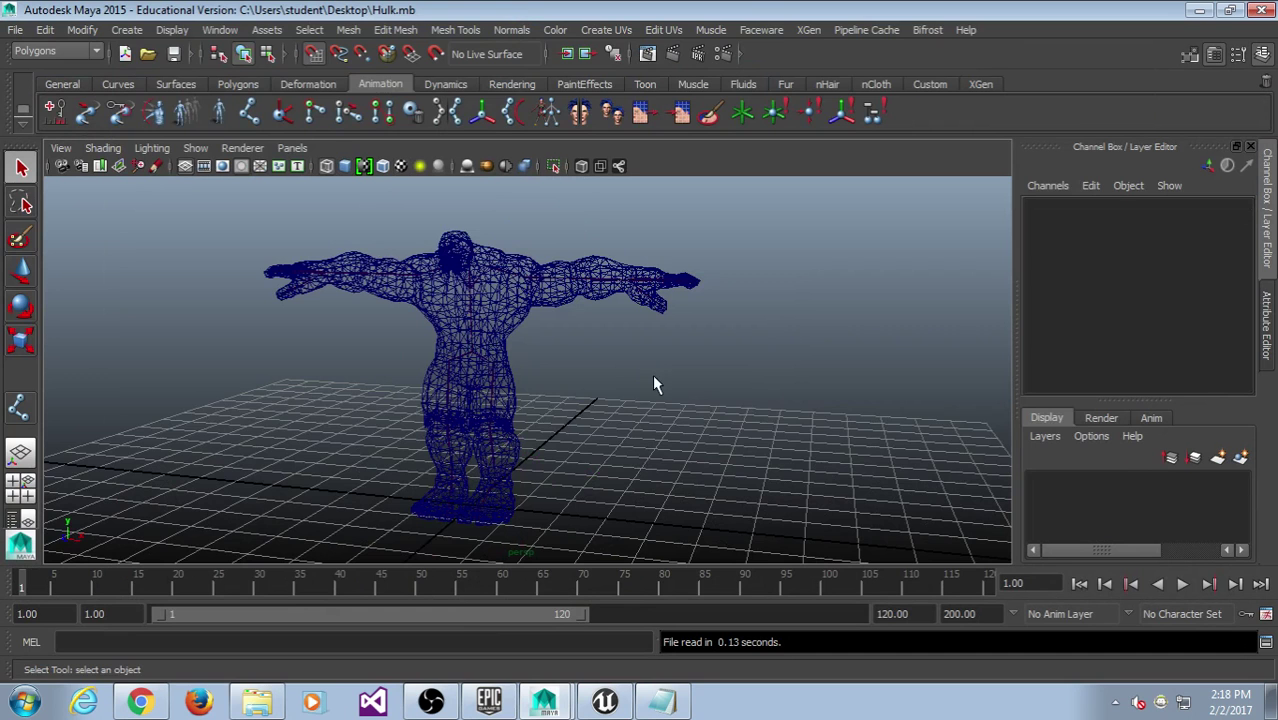
{"action": "left_click", "coordinate": [592, 368]}
{"action": "left_click", "coordinate": [1266, 642]}
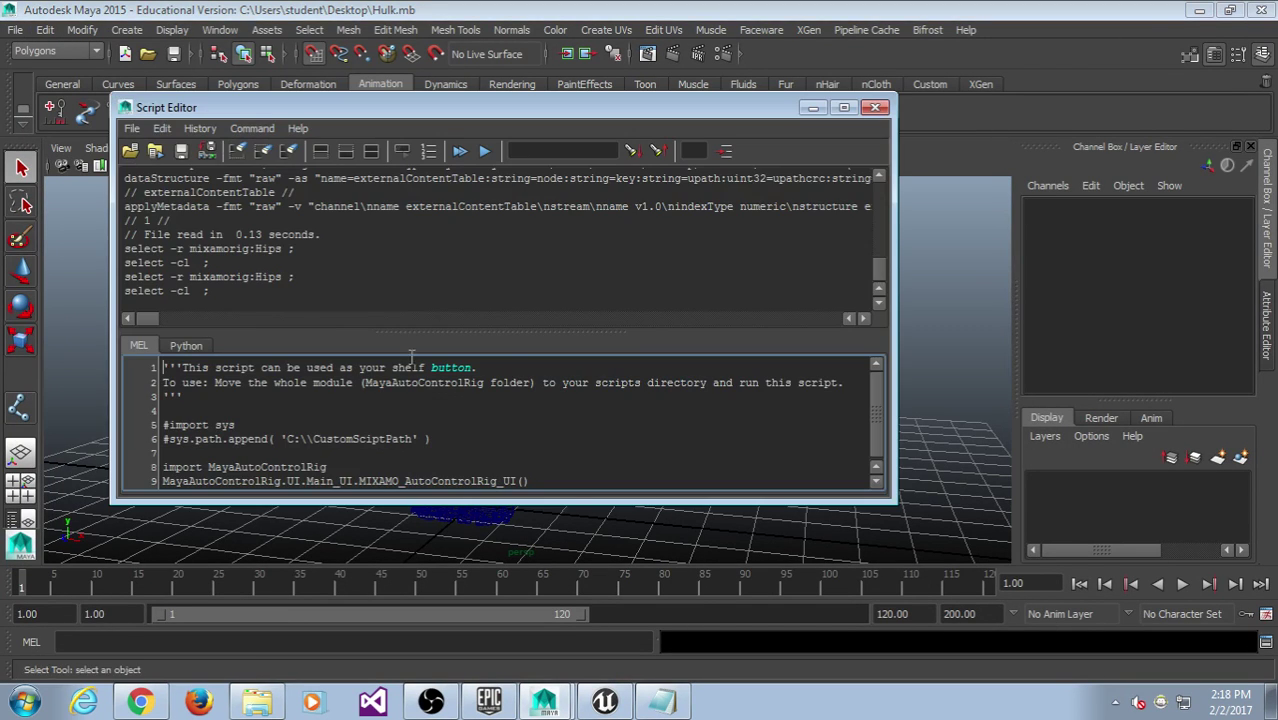
{"action": "left_click", "coordinate": [131, 150]}
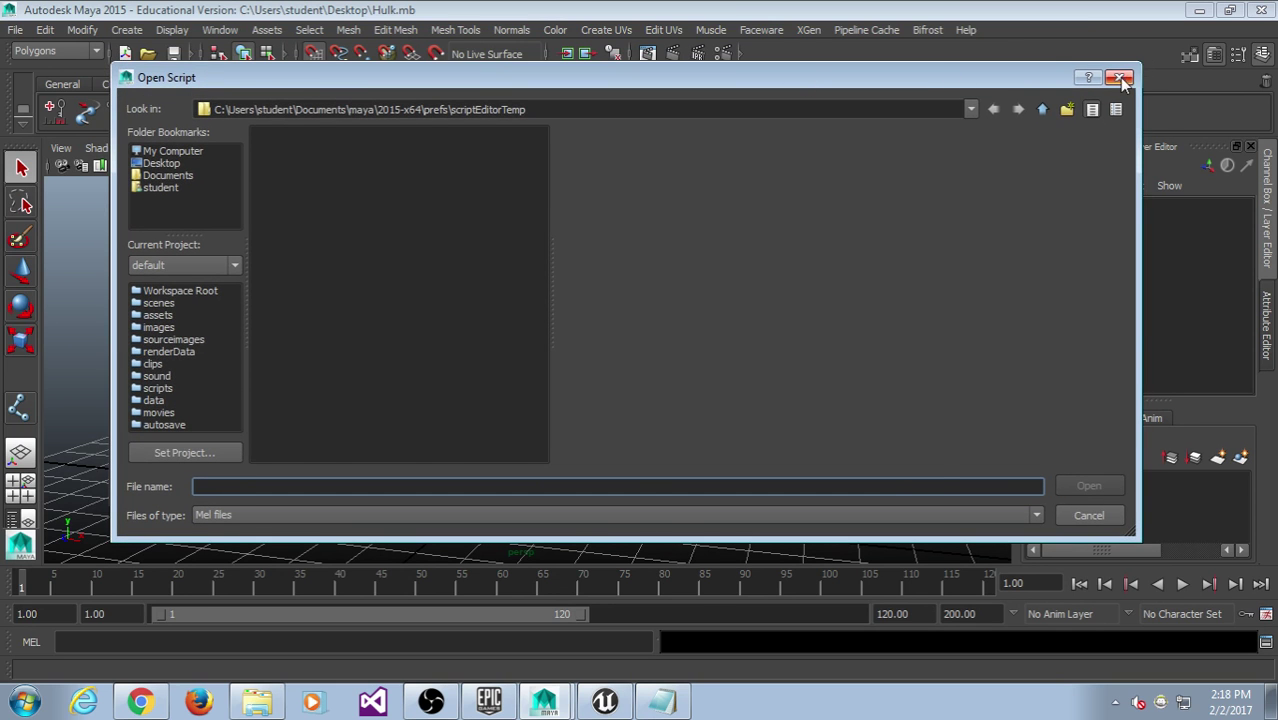
{"action": "left_click", "coordinate": [1120, 78]}
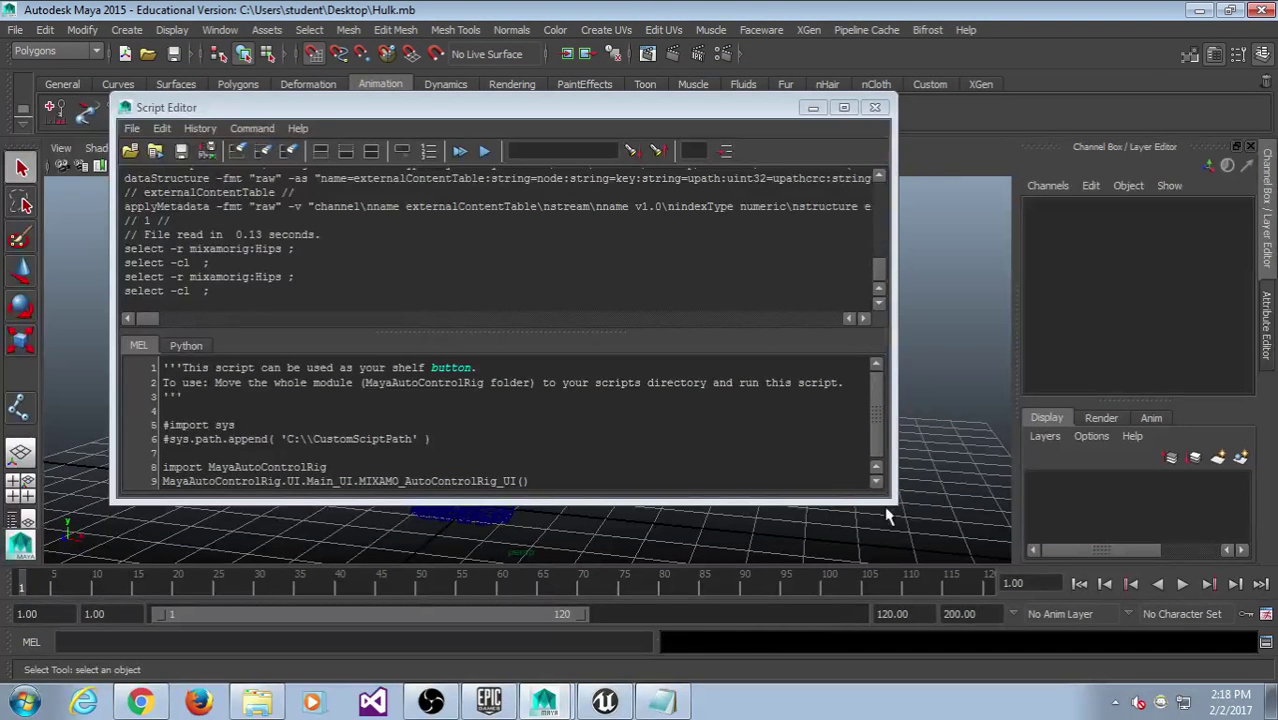
{"action": "left_click_drag", "start_coordinate": [886, 509], "coordinate": [1083, 562]}
{"action": "left_click_drag", "start_coordinate": [728, 110], "coordinate": [743, 76]}
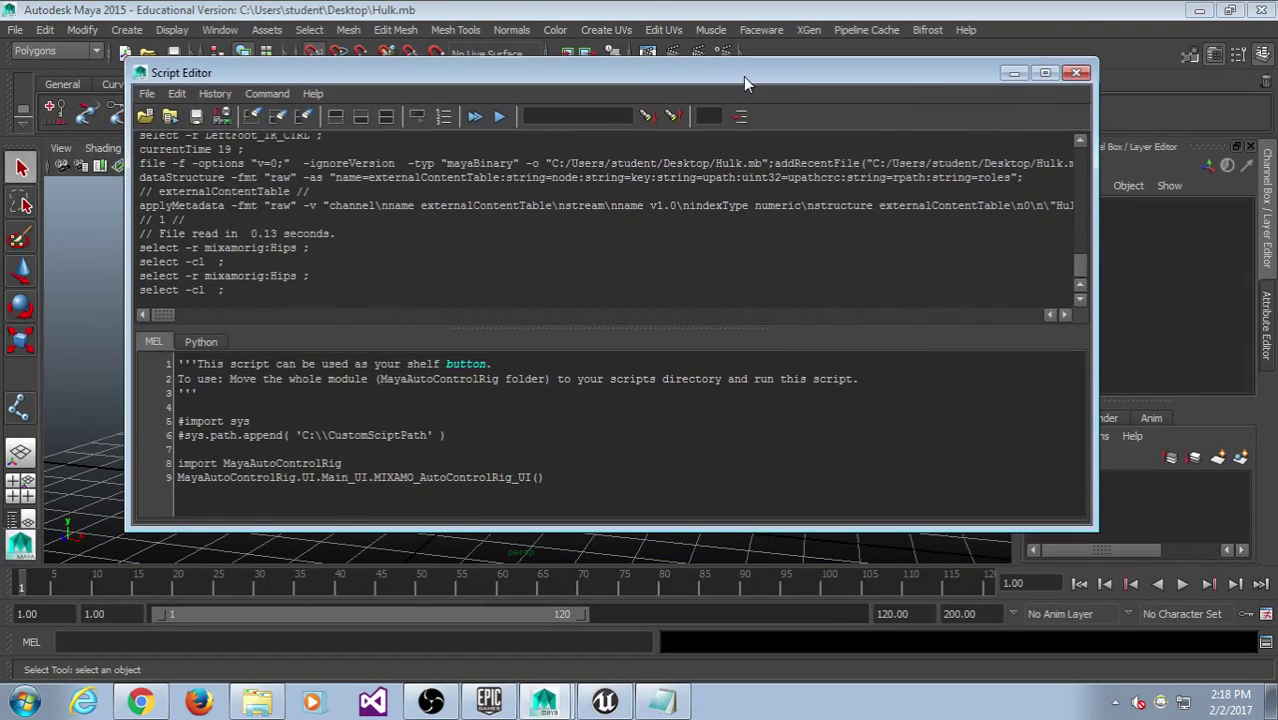
{"action": "left_click", "coordinate": [1076, 72]}
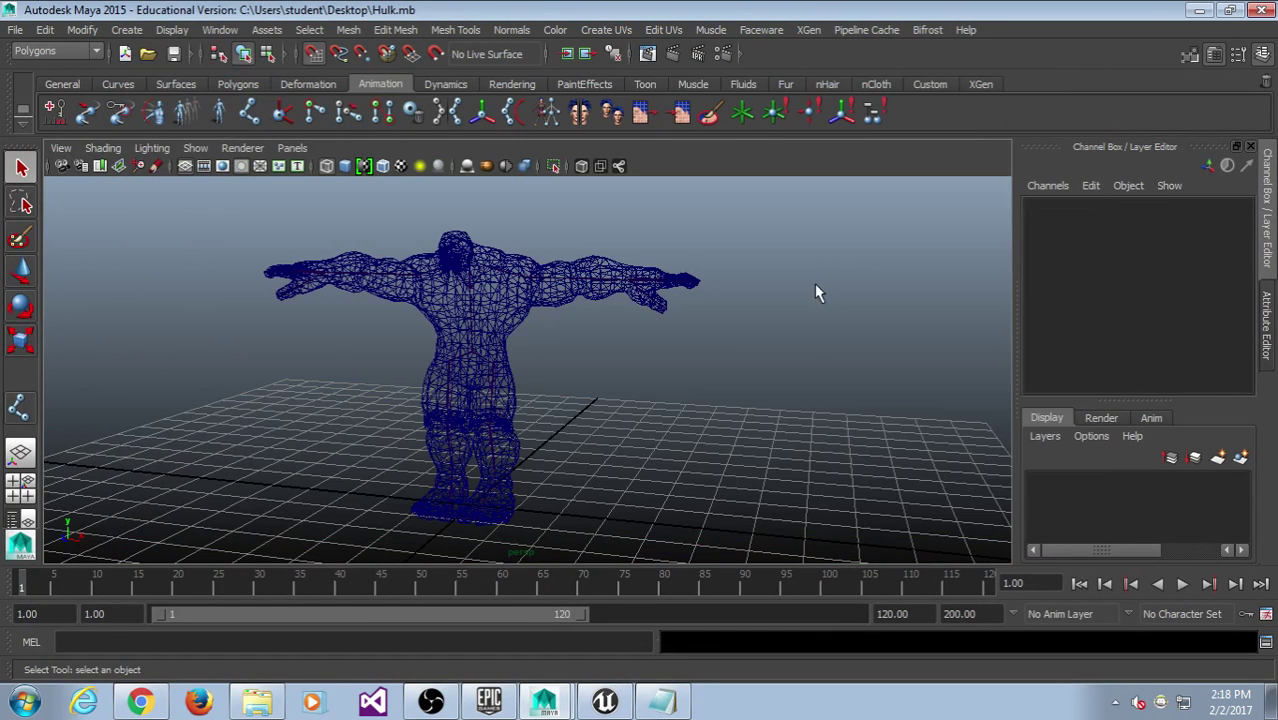
{"action": "left_click_drag", "start_coordinate": [814, 283], "coordinate": [741, 354], "text": "alt"}
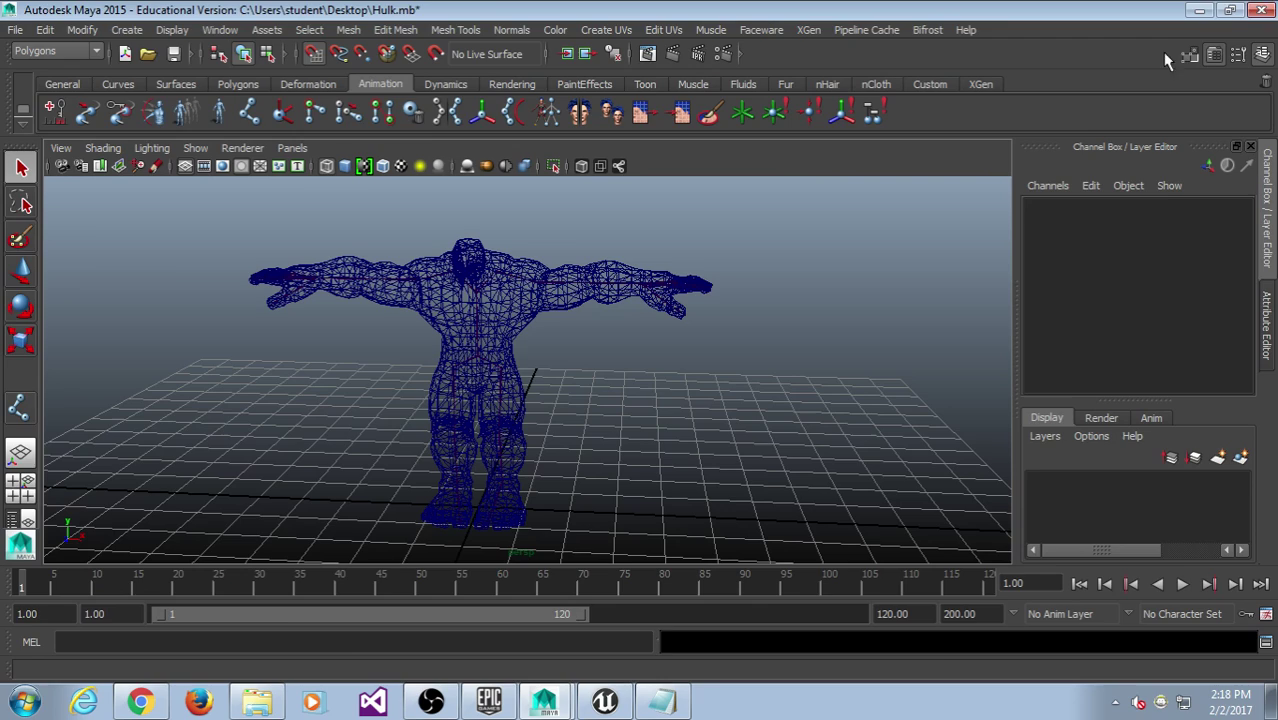
Switch to Unreal Engine to check the project's Hulk content folder, and return to the Maya scene.
{"action": "left_click", "coordinate": [1199, 10]}
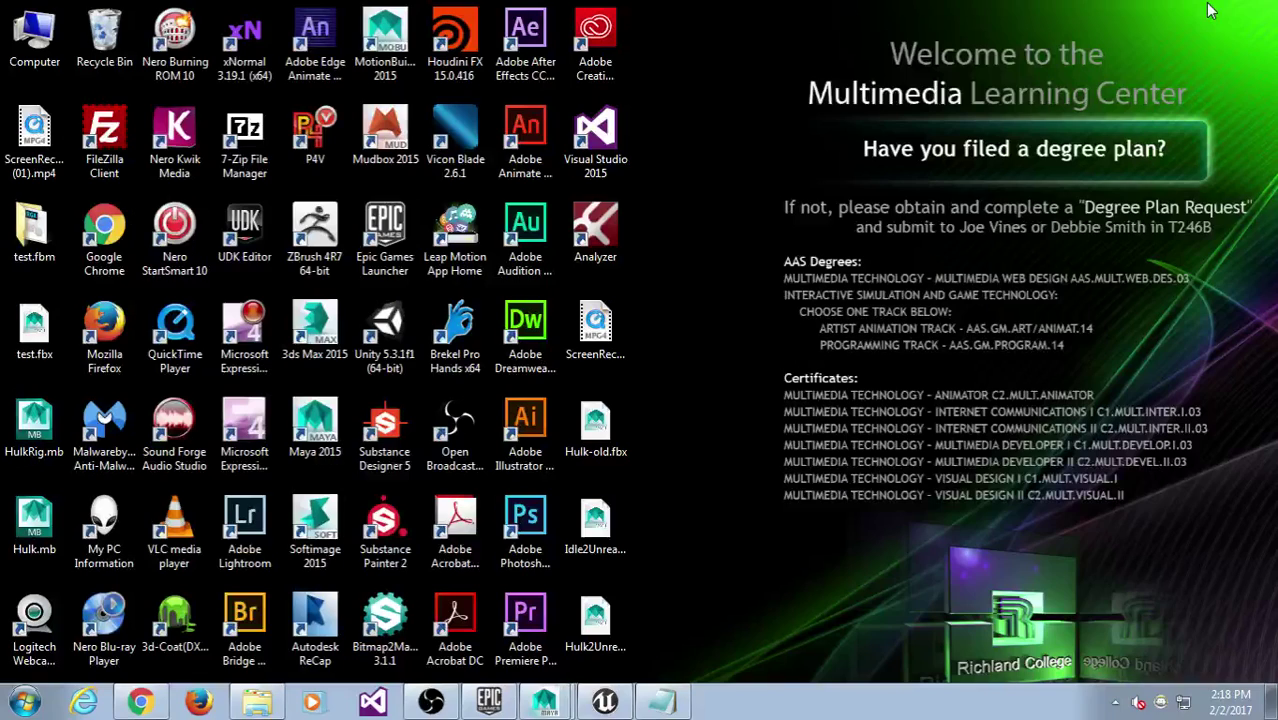
{"action": "left_click", "coordinate": [606, 704]}
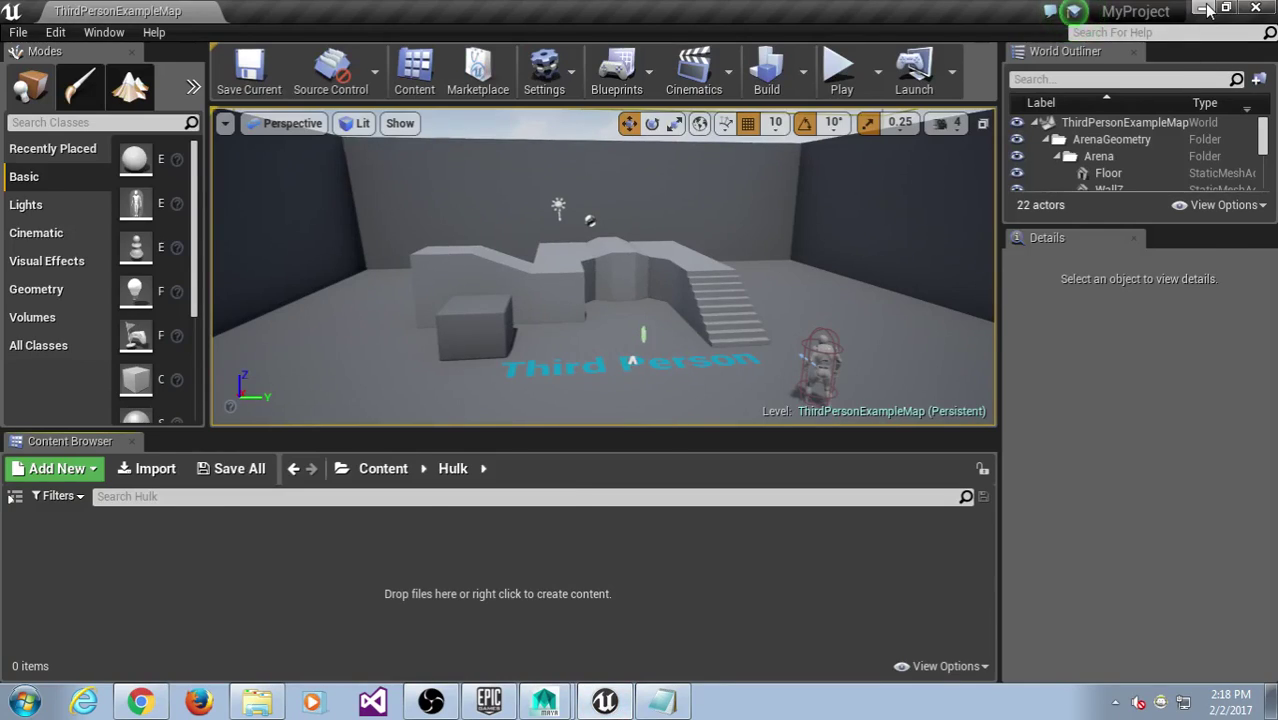
{"action": "left_click", "coordinate": [604, 701]}
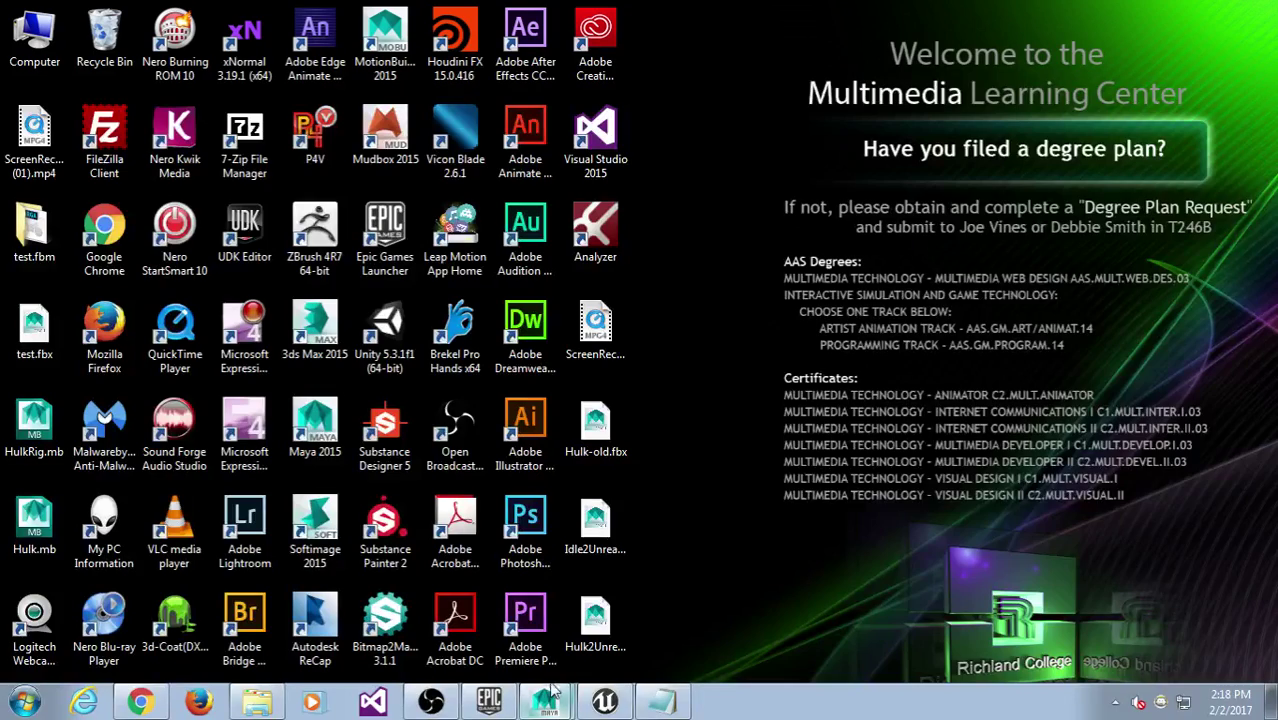
{"action": "left_click", "coordinate": [558, 706]}
{"action": "left_click_drag", "start_coordinate": [722, 399], "coordinate": [639, 346], "text": "alt"}
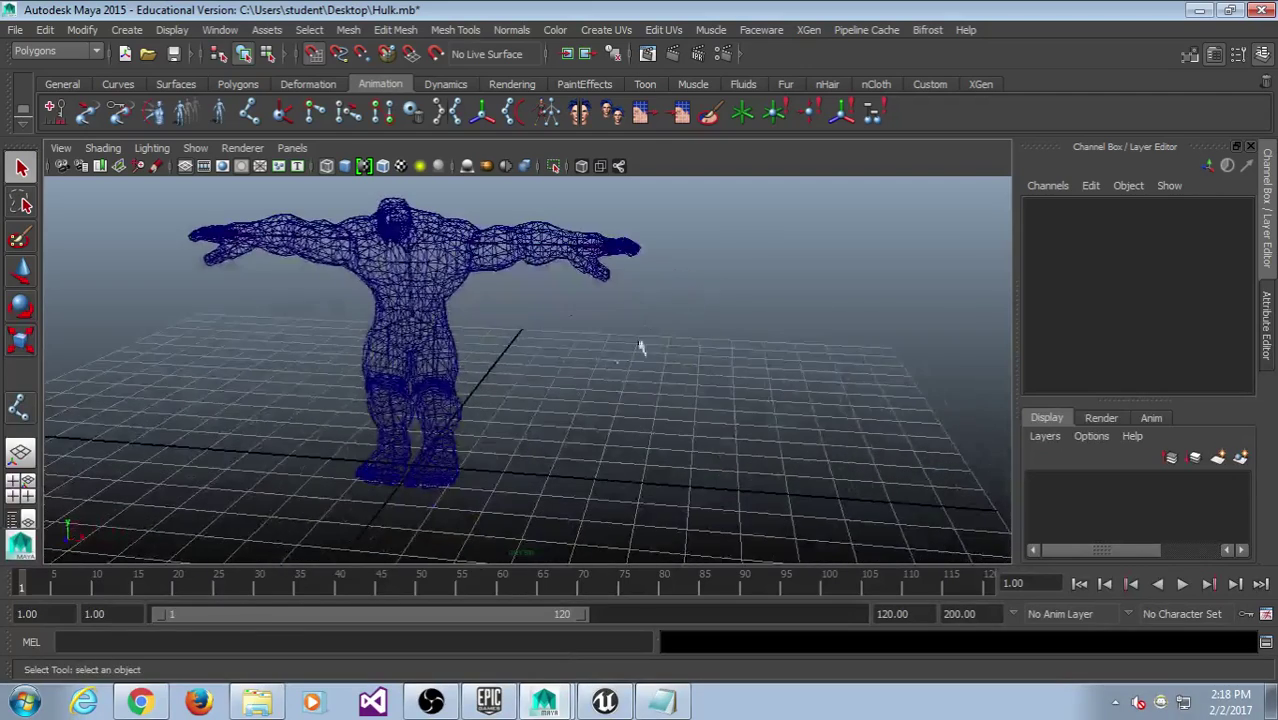
Source the Python auto-rig script from the maya\2015-x64\scripts folder in the Script Editor to launch MIXAMO Auto-Control-Rig.
{"action": "left_click", "coordinate": [1266, 643]}
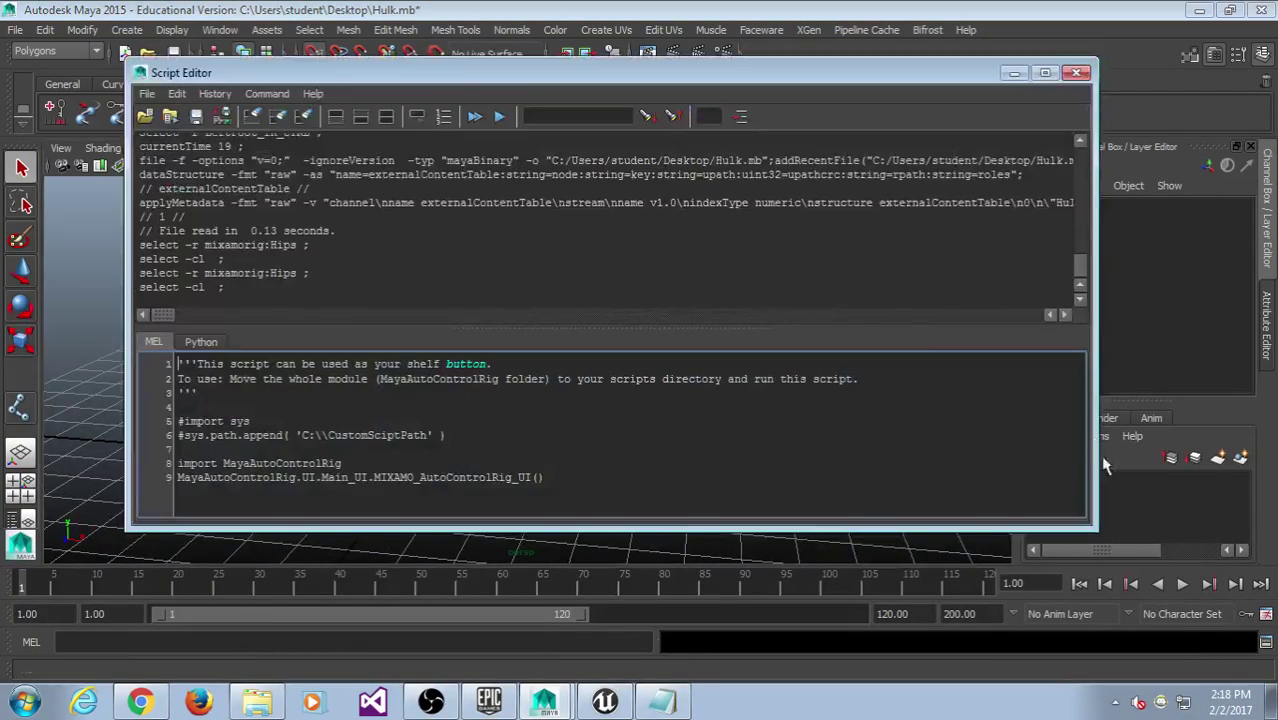
{"action": "left_click", "coordinate": [145, 117]}
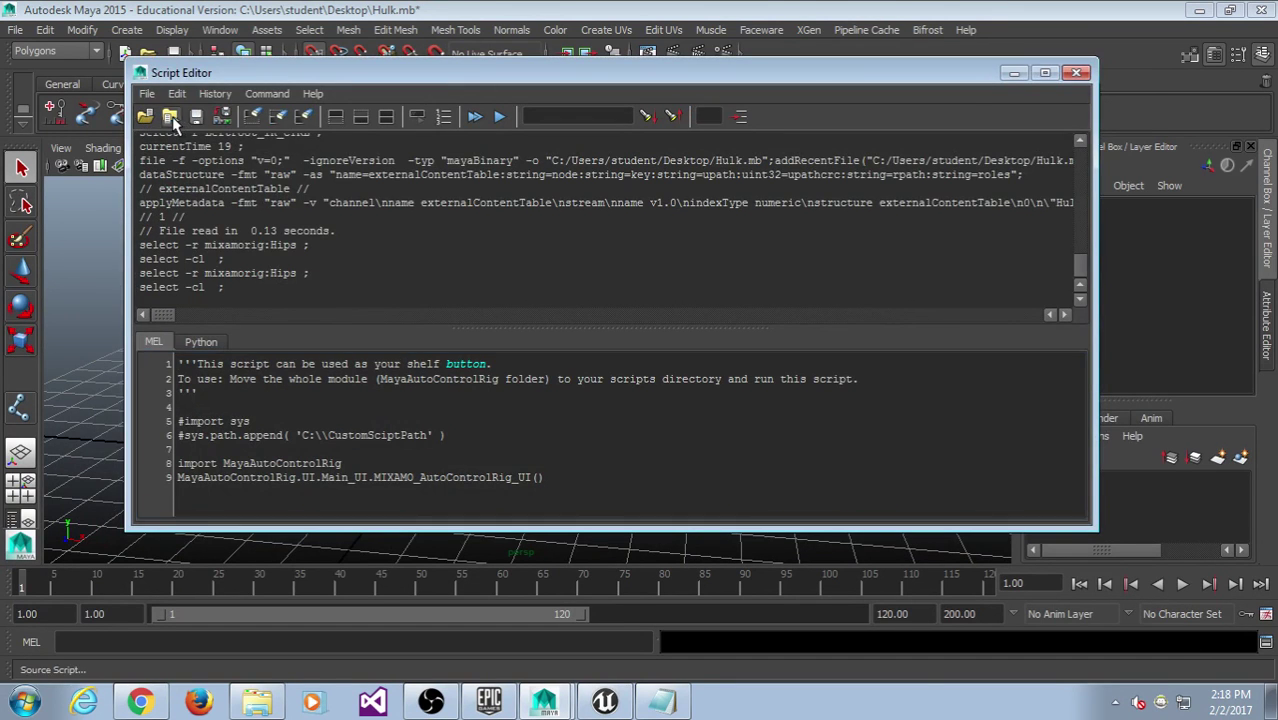
{"action": "left_click", "coordinate": [1120, 78]}
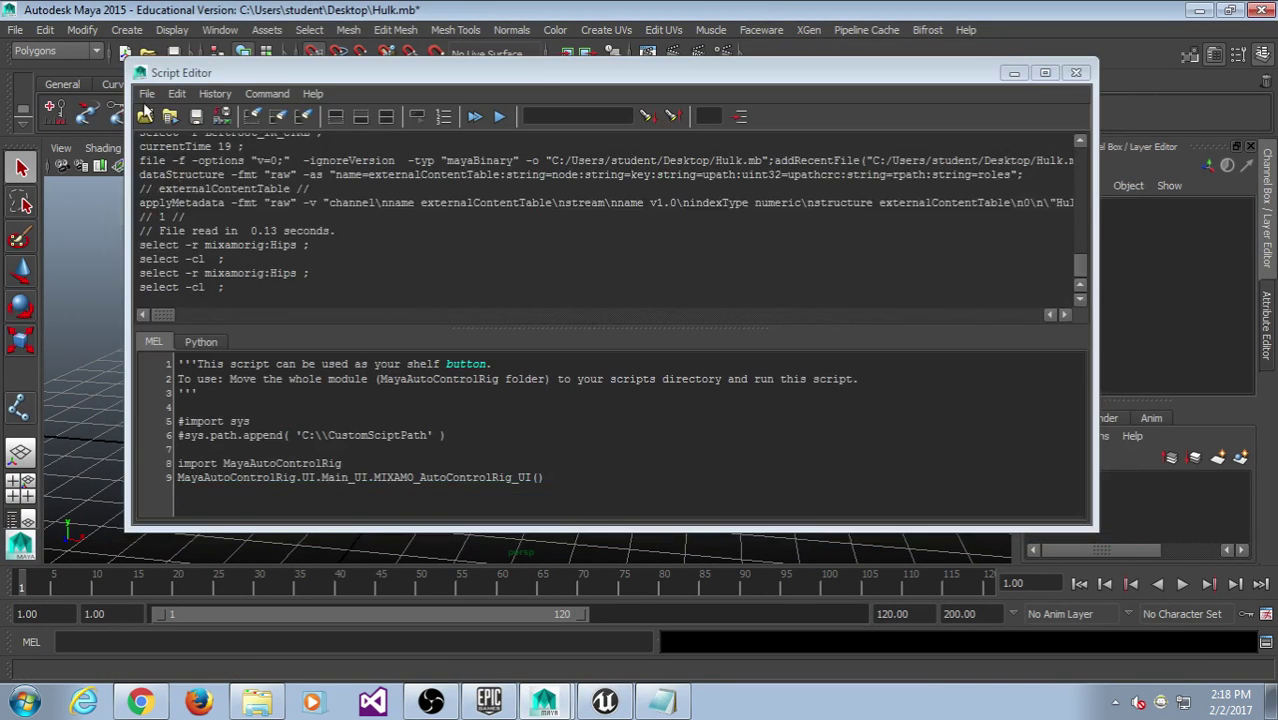
{"action": "left_click", "coordinate": [145, 91]}
{"action": "left_click", "coordinate": [167, 136]}
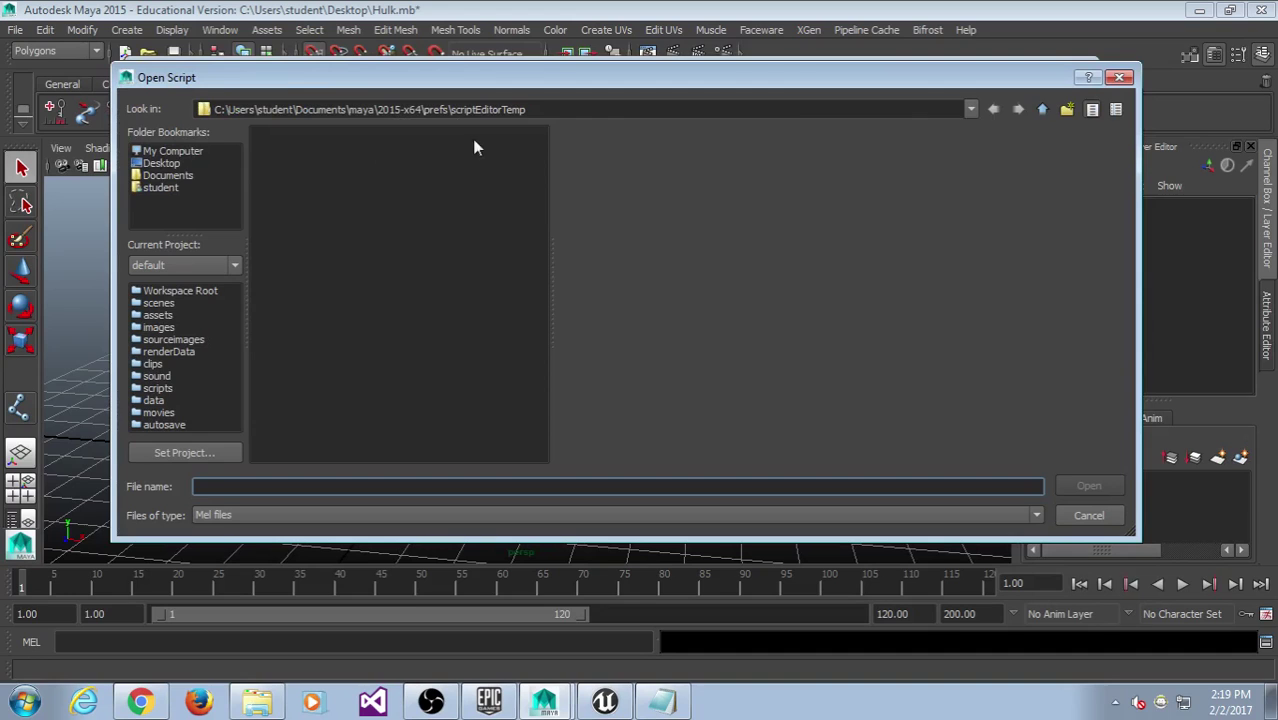
{"action": "left_click", "coordinate": [1043, 109]}
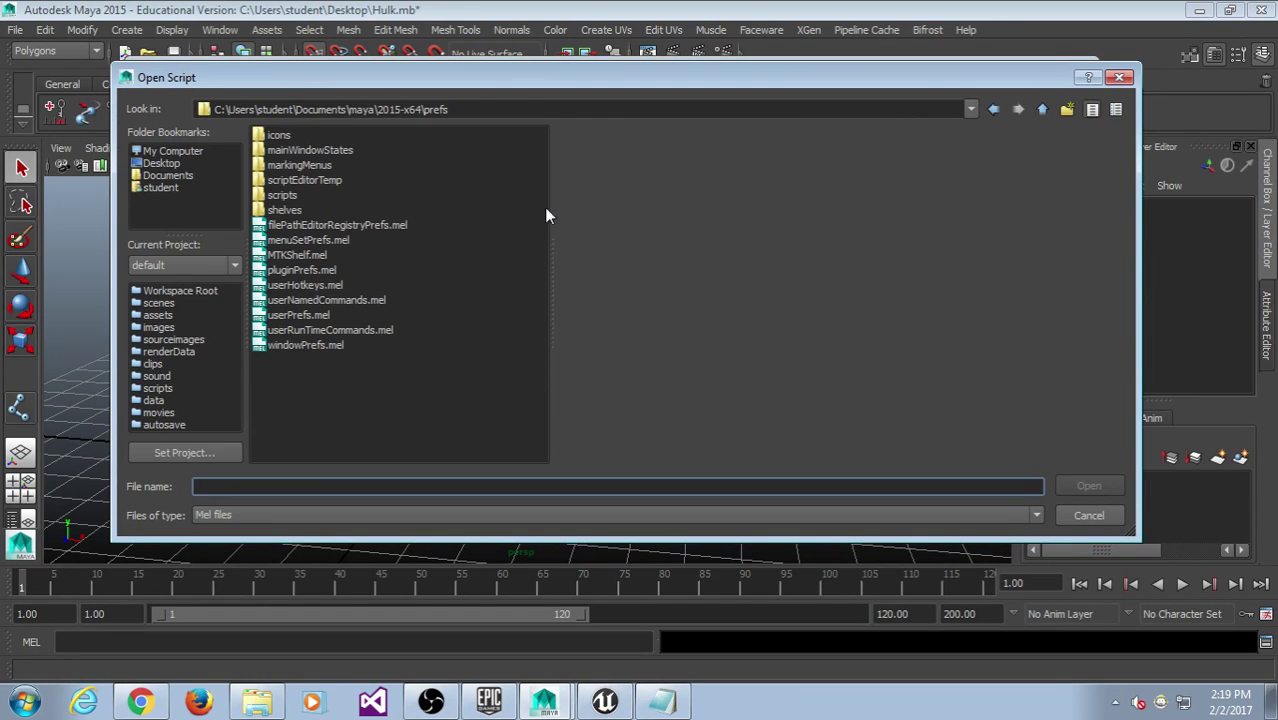
{"action": "double_click", "coordinate": [282, 195]}
{"action": "left_click", "coordinate": [1043, 109]}
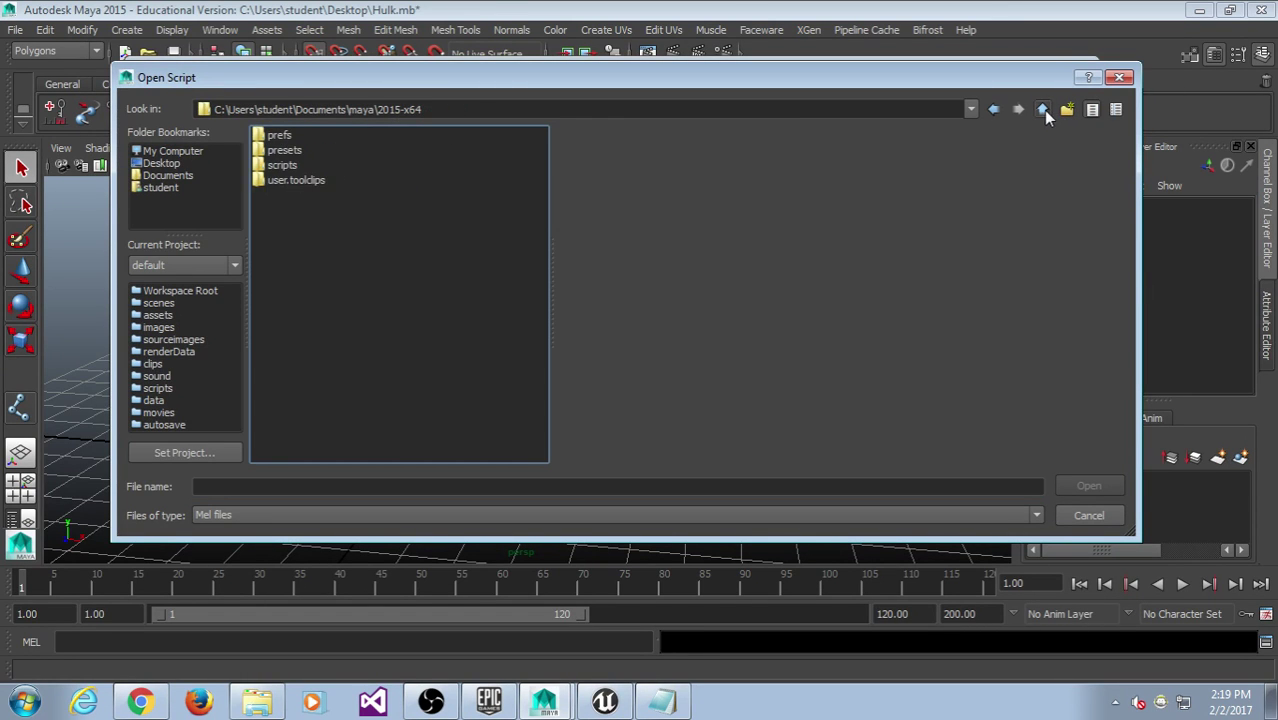
{"action": "double_click", "coordinate": [270, 167]}
{"action": "left_click", "coordinate": [309, 514]}
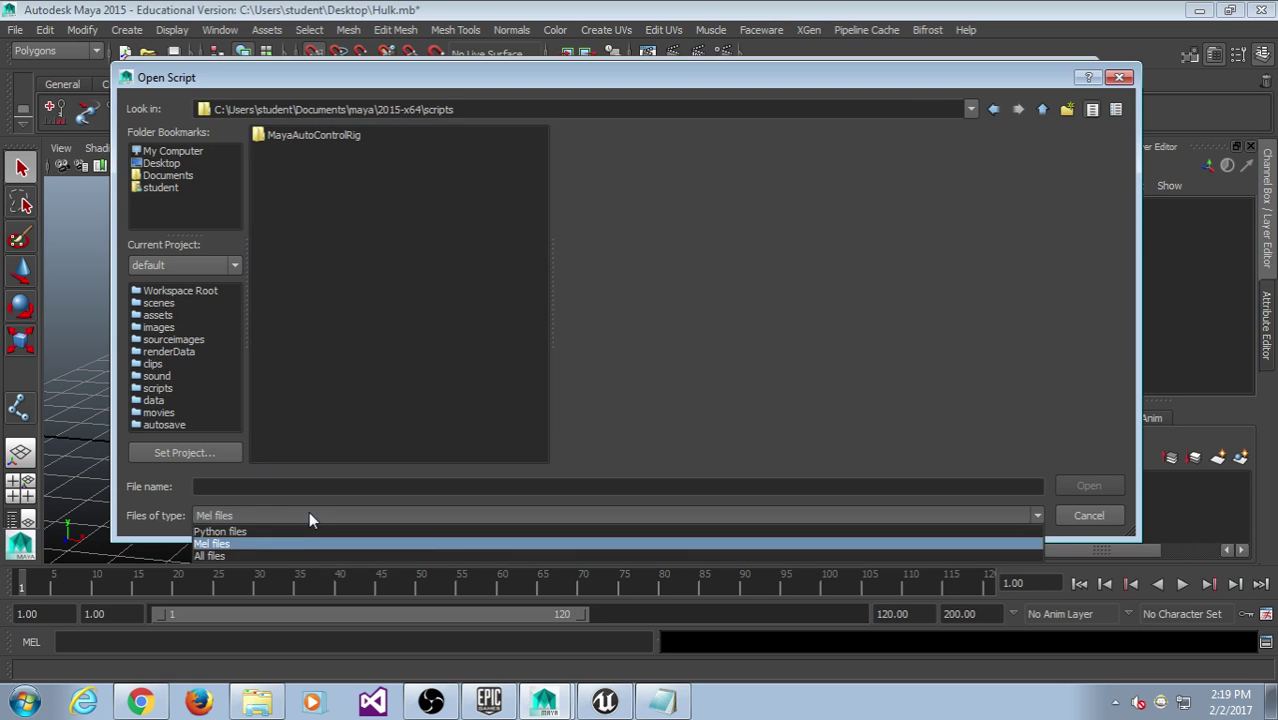
{"action": "left_click", "coordinate": [296, 530]}
{"action": "double_click", "coordinate": [330, 148]}
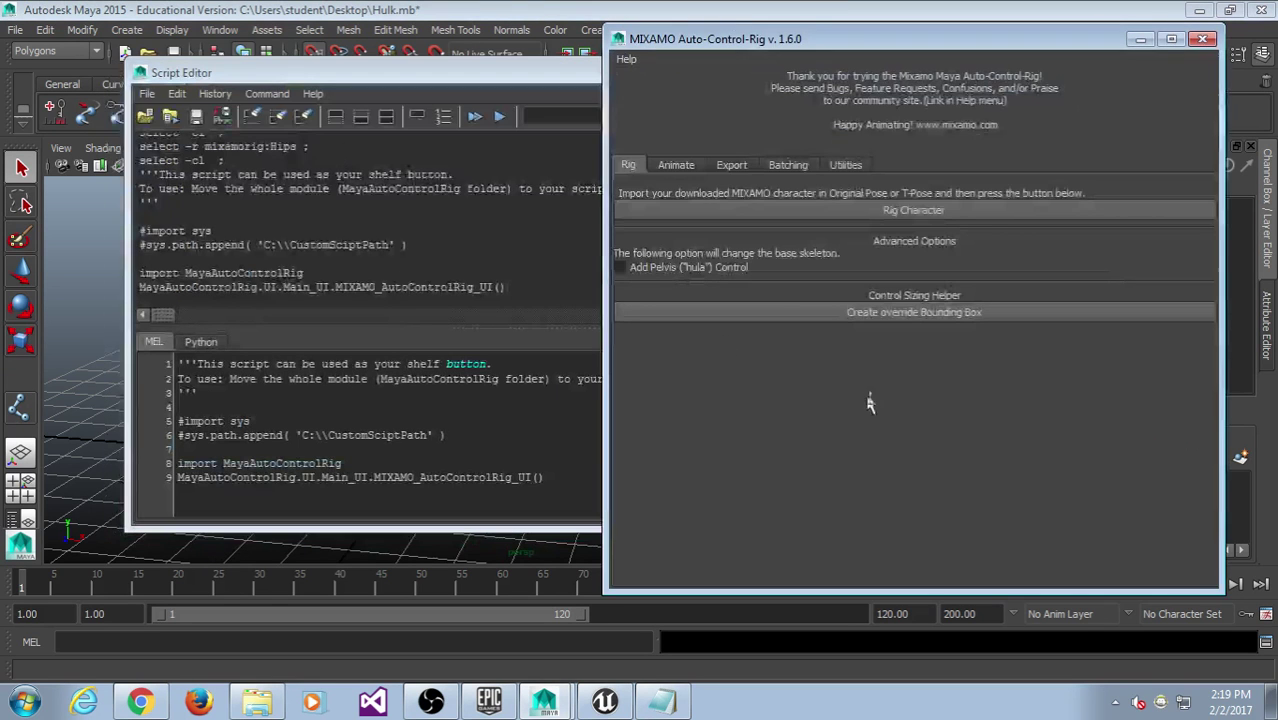
Rig the Hulk character with MIXAMO Auto-Control-Rig, and minimize the rigging and Script Editor windows.
{"action": "left_click_drag", "start_coordinate": [829, 42], "coordinate": [795, 50]}
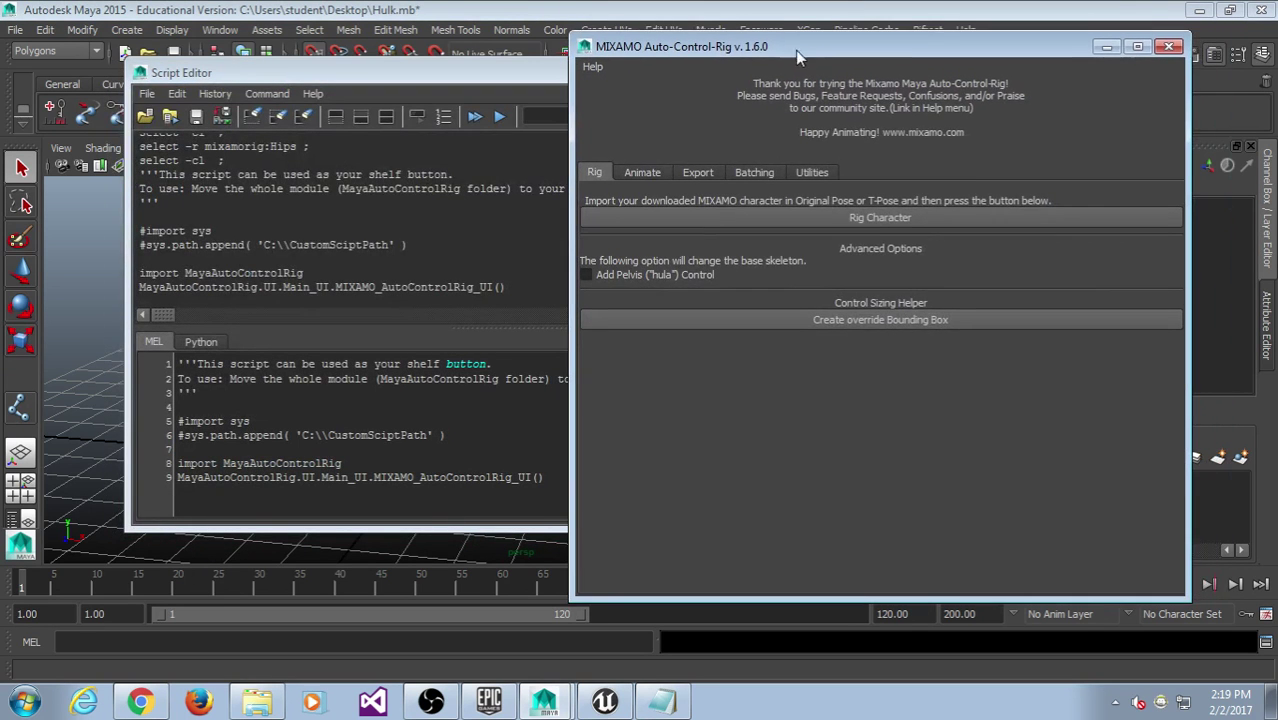
{"action": "left_click", "coordinate": [642, 172]}
{"action": "left_click", "coordinate": [697, 173]}
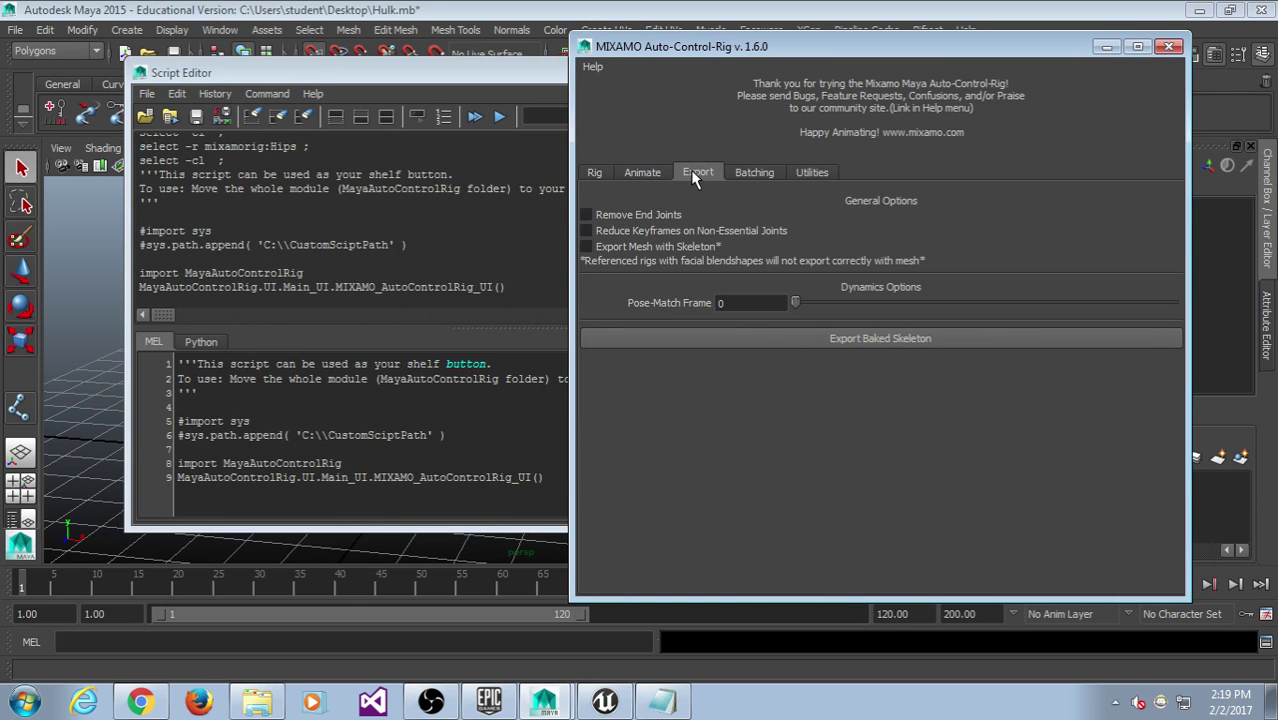
{"action": "left_click", "coordinate": [594, 172]}
{"action": "left_click", "coordinate": [843, 220]}
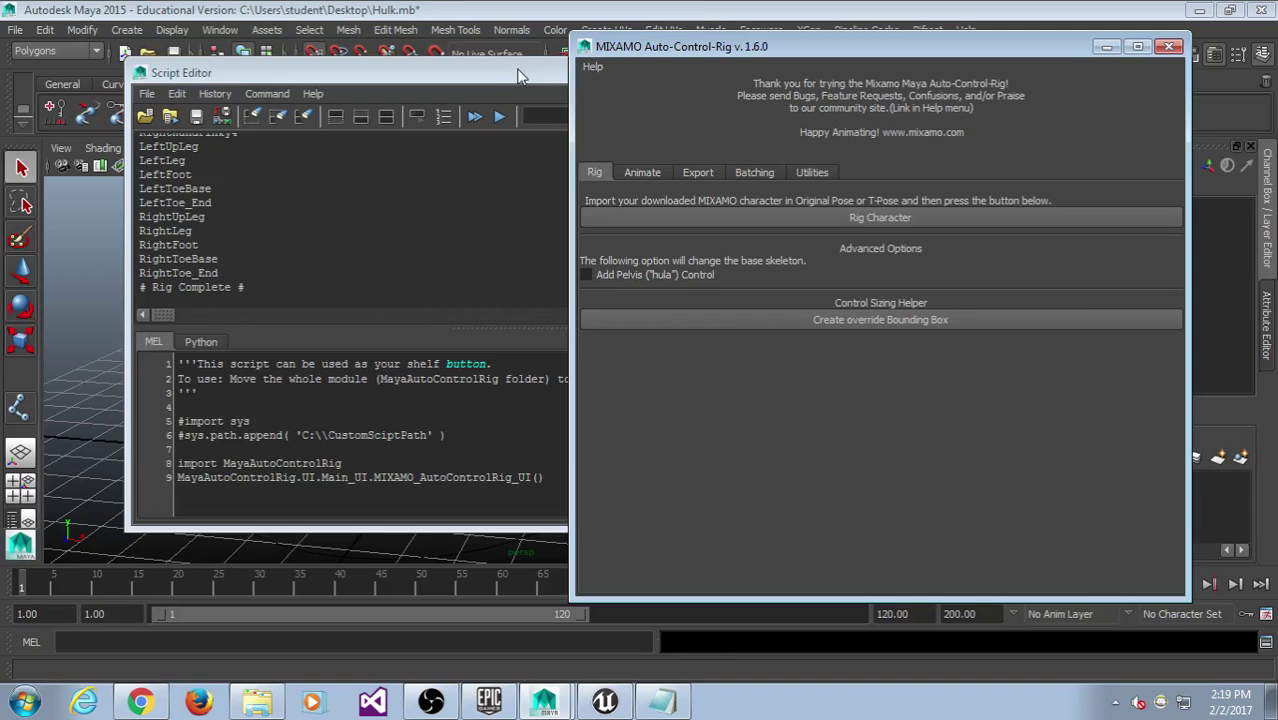
{"action": "left_click", "coordinate": [1107, 47]}
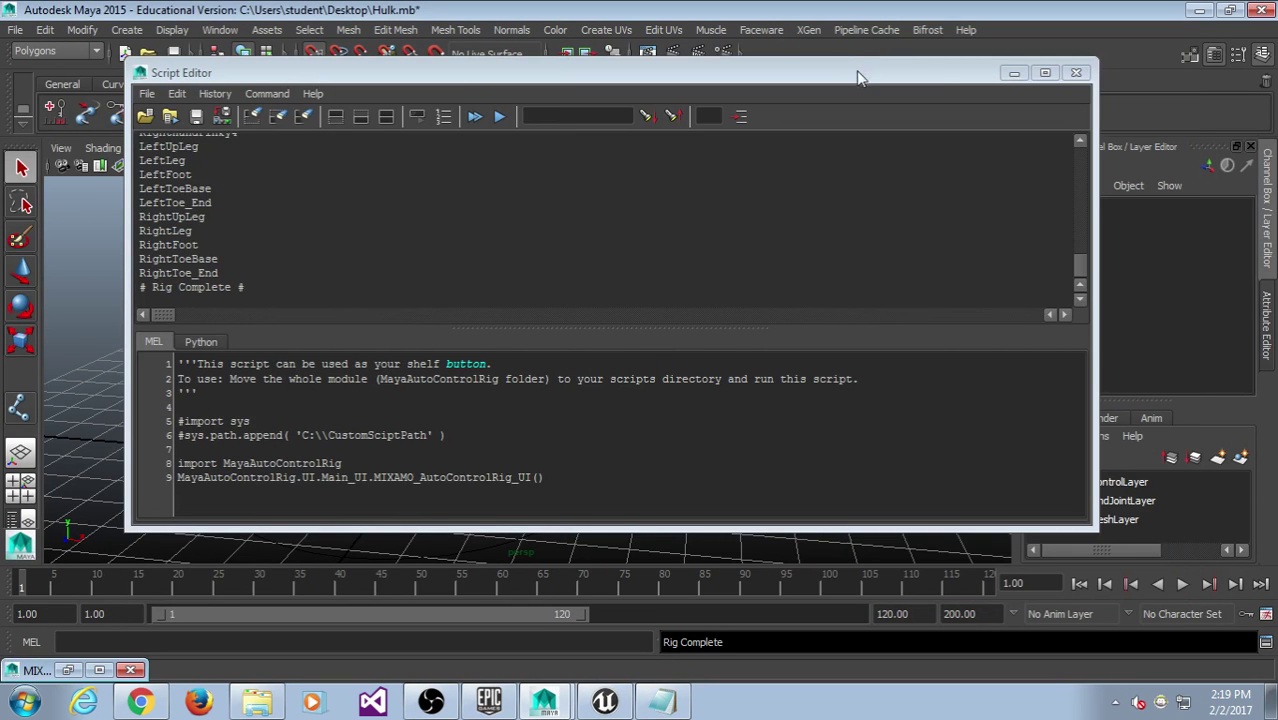
{"action": "left_click", "coordinate": [1009, 70]}
Select the rigged character's mesh and controls to inspect them, and clear the selection.
{"action": "middle_click_drag", "start_coordinate": [697, 349], "coordinate": [733, 363], "text": "alt"}
{"action": "left_click_drag", "start_coordinate": [767, 301], "coordinate": [420, 465]}
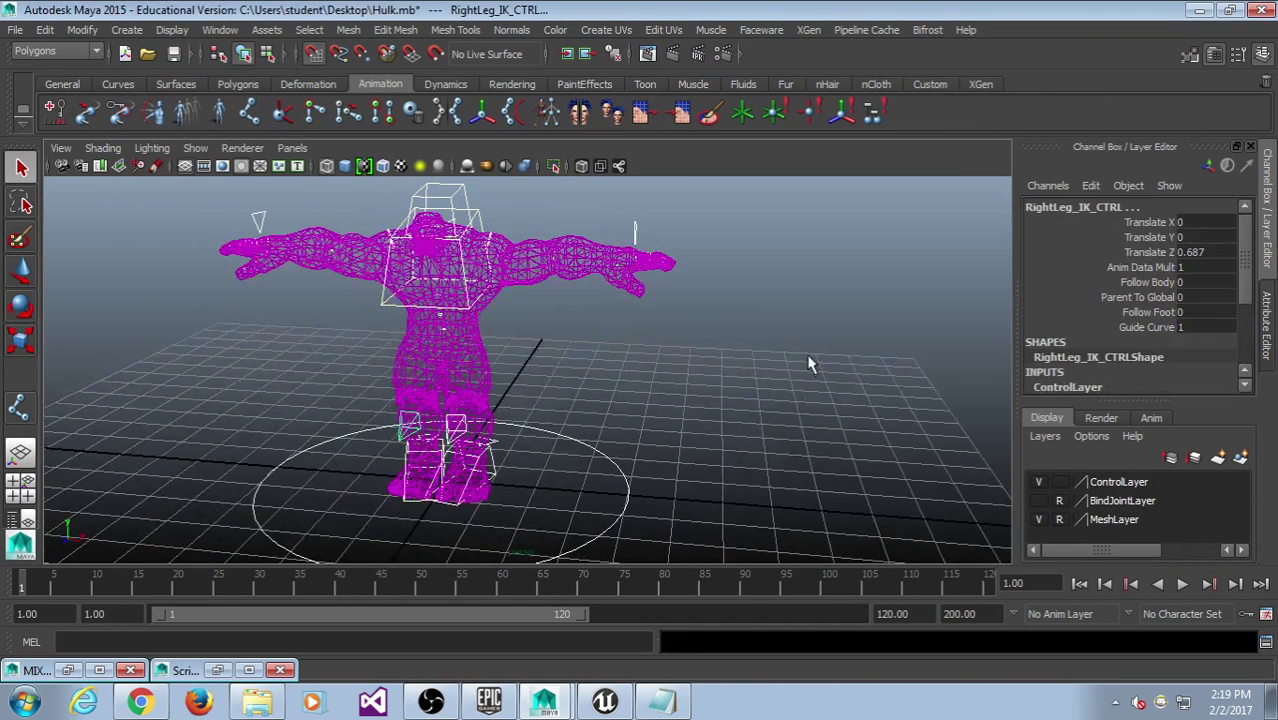
{"action": "scroll", "coordinate": [800, 356], "scroll_direction": "down", "scroll_amount": 4}
{"action": "left_click", "coordinate": [797, 356]}
{"action": "left_click", "coordinate": [15, 29]}
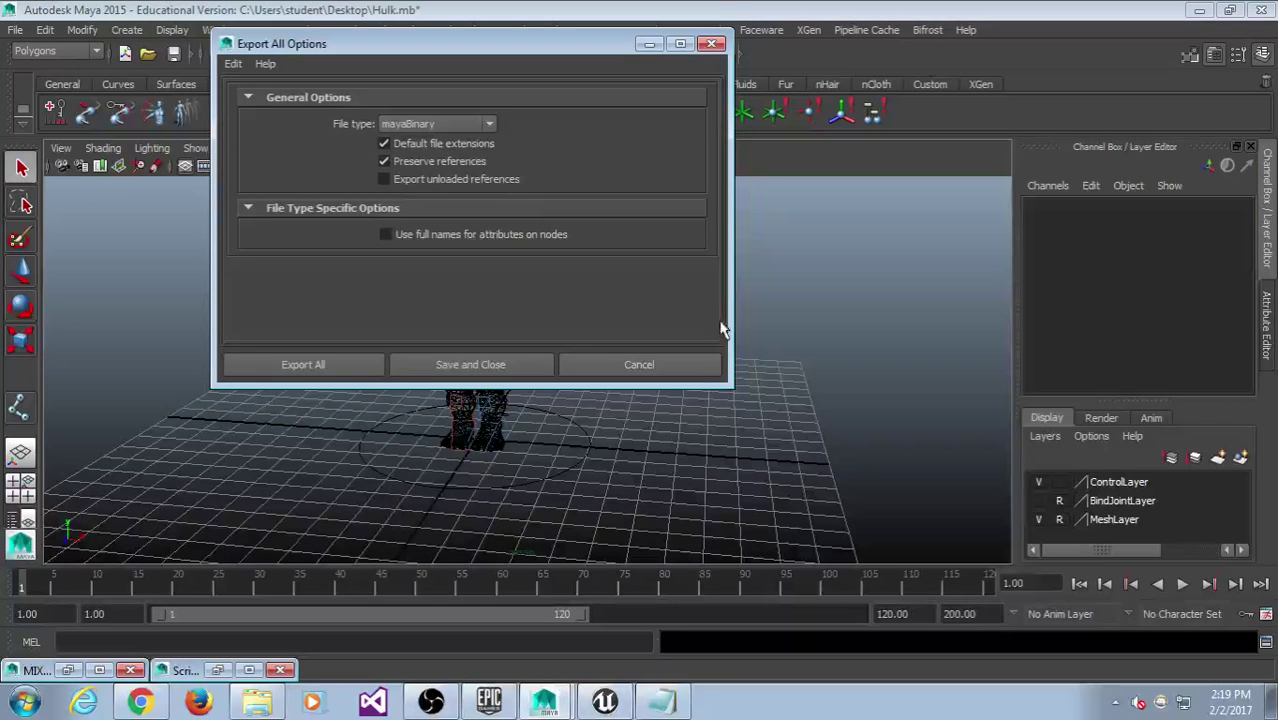
{"action": "left_click", "coordinate": [471, 122]}
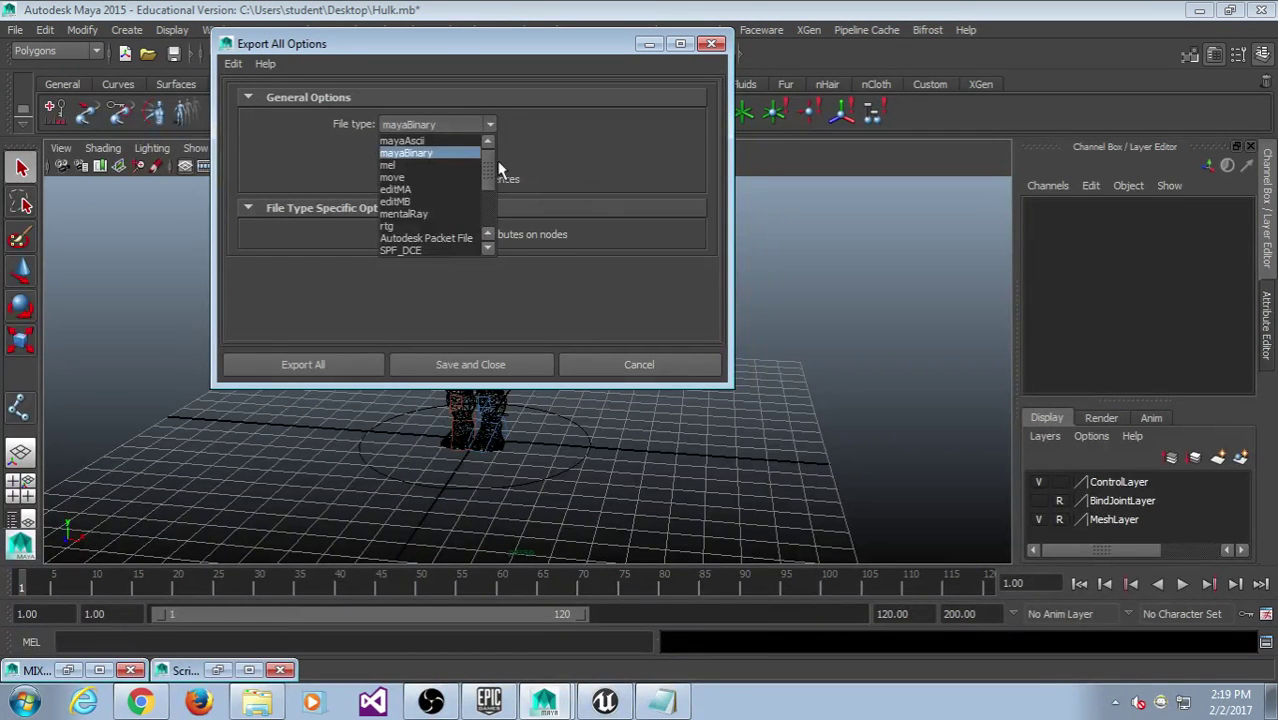
{"action": "scroll", "coordinate": [490, 200], "scroll_direction": "down", "scroll_amount": 3}
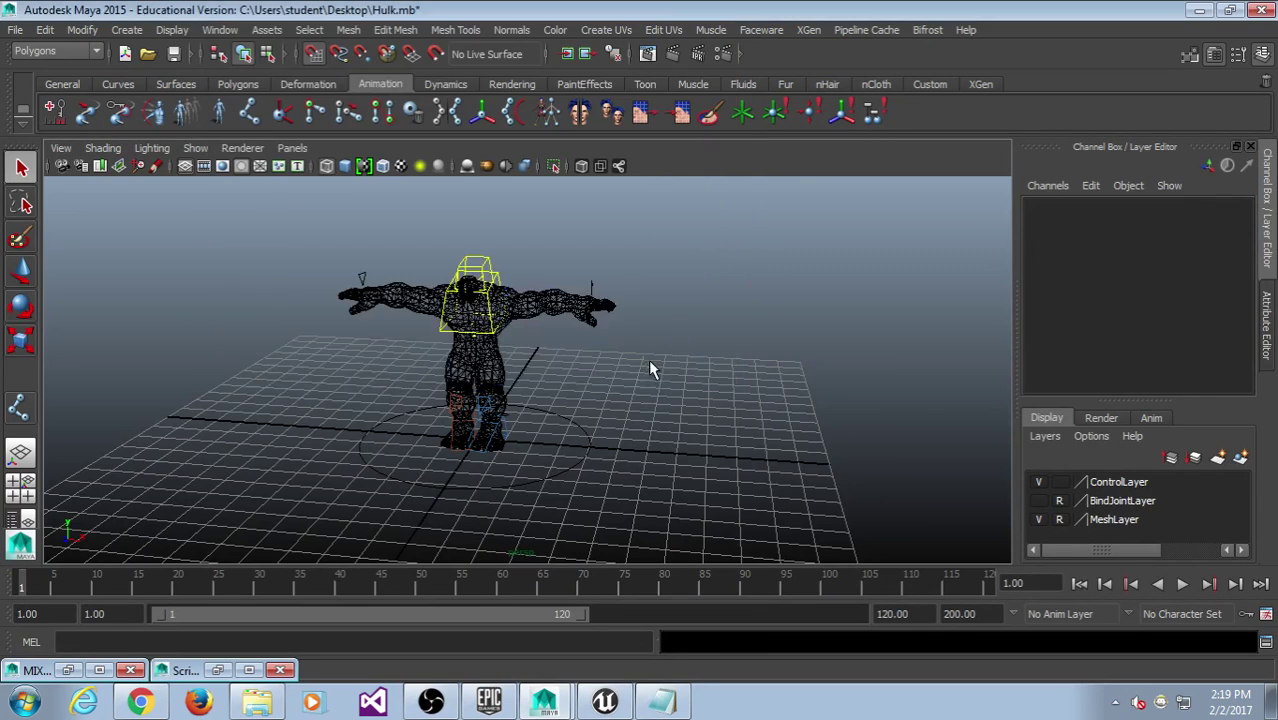
Make BindJointLayer visible and selectable, and select the leg joints to check them before clearing the selection.
{"action": "scroll", "coordinate": [630, 374], "scroll_direction": "up", "scroll_amount": 10}
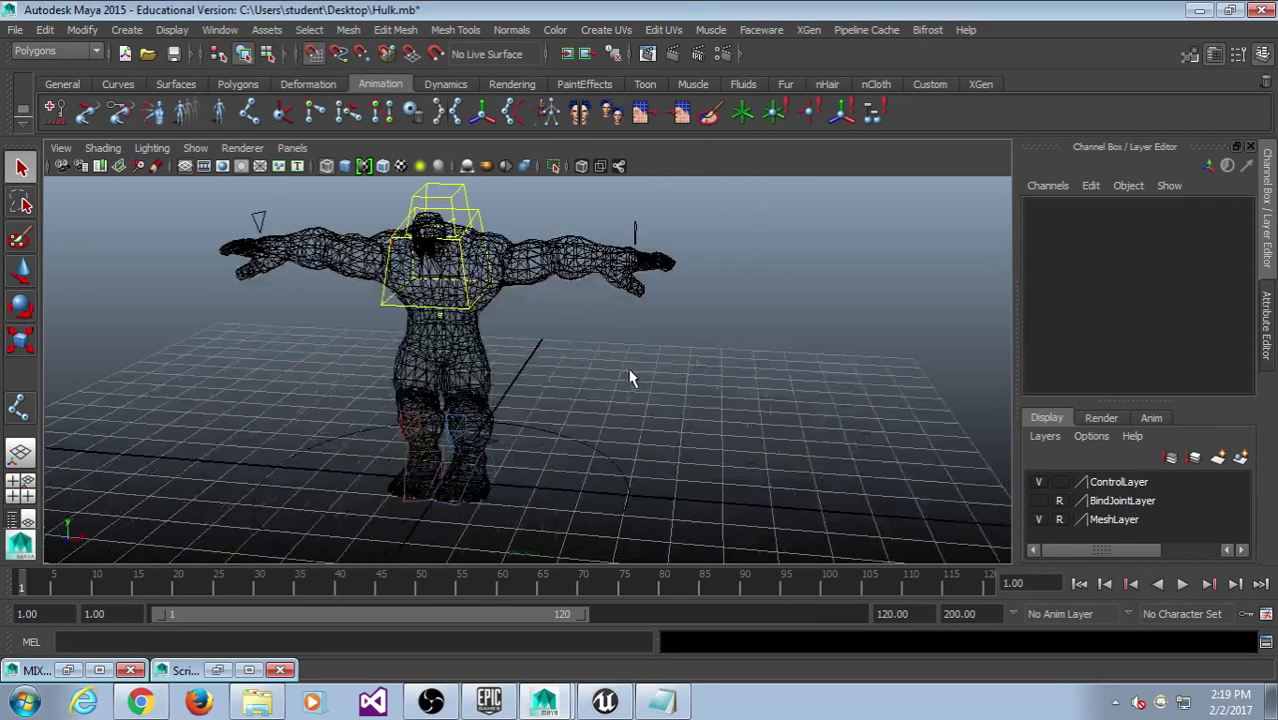
{"action": "middle_click_drag", "start_coordinate": [652, 353], "coordinate": [748, 262], "text": "alt"}
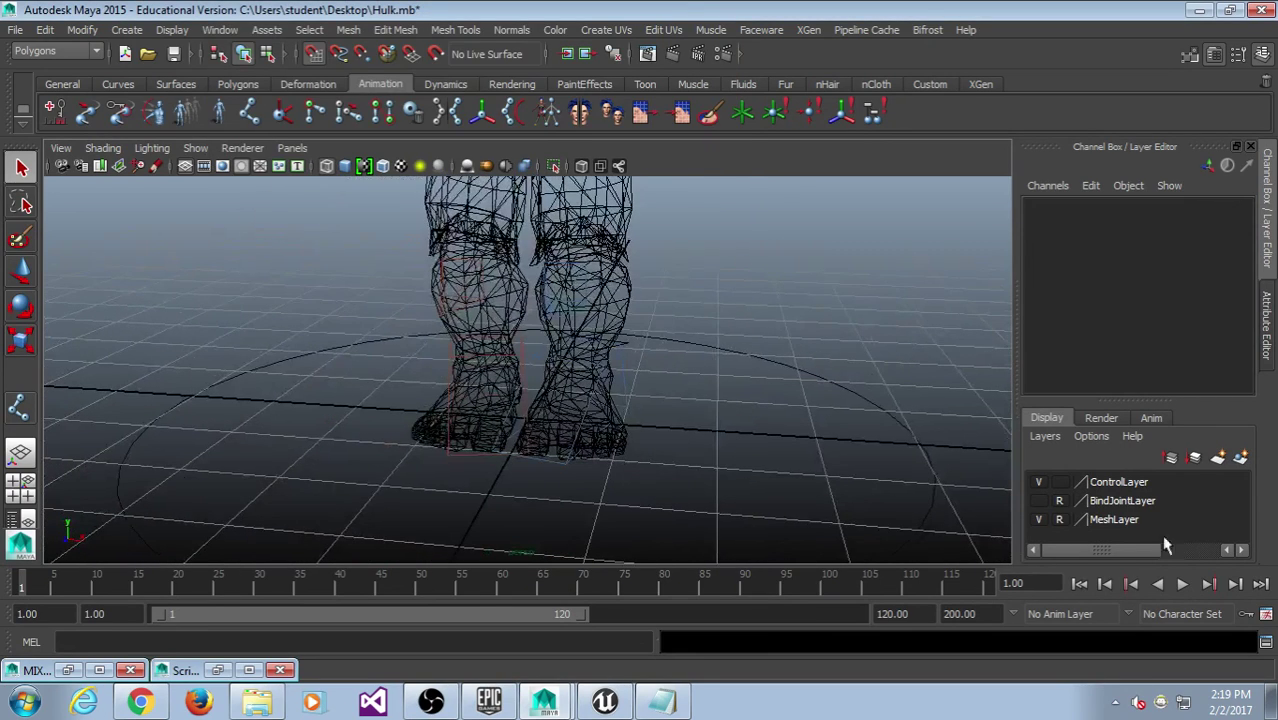
{"action": "left_click", "coordinate": [1039, 500]}
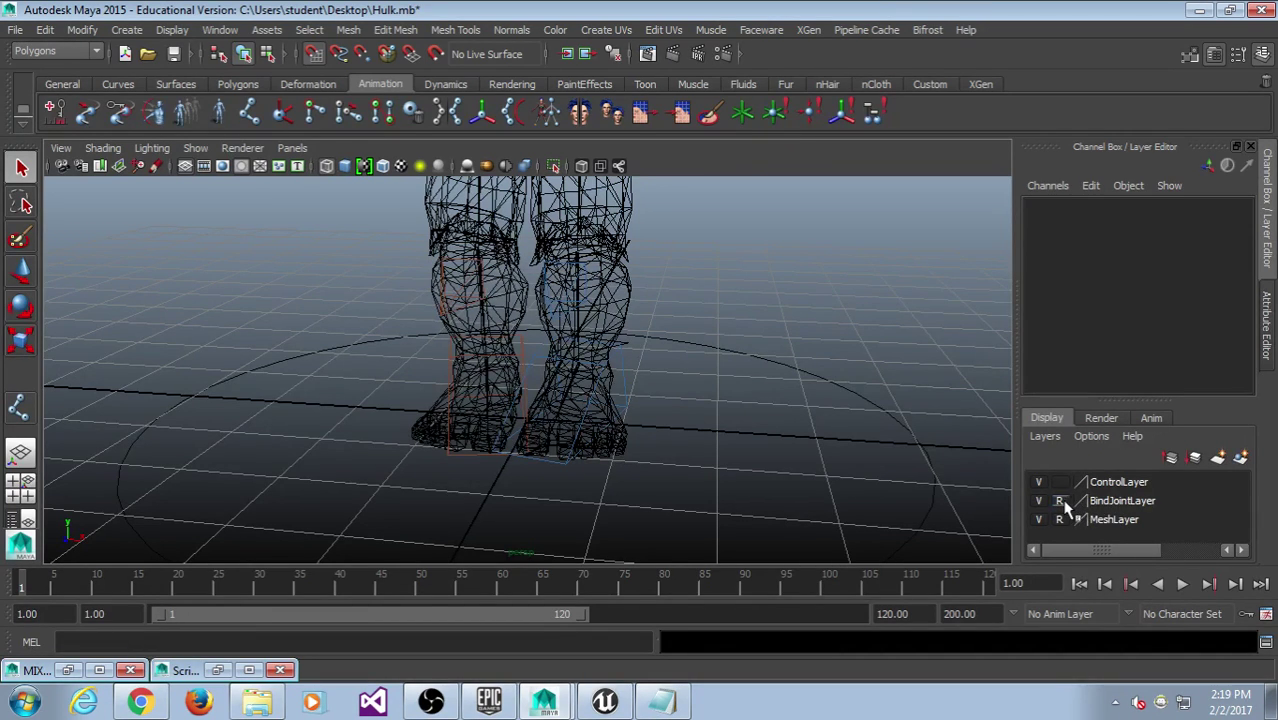
{"action": "left_click", "coordinate": [1060, 500]}
{"action": "left_click_drag", "start_coordinate": [824, 442], "coordinate": [650, 320], "text": "alt"}
{"action": "left_click", "coordinate": [633, 321]}
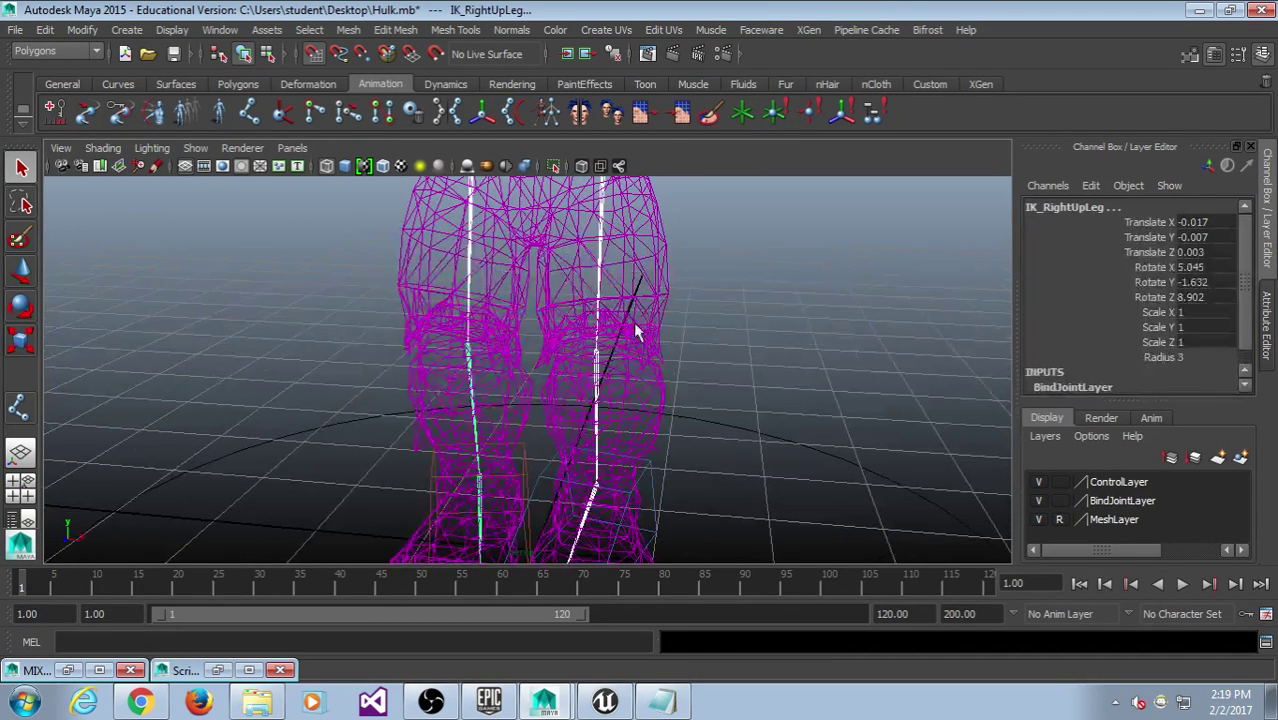
{"action": "left_click", "coordinate": [741, 441]}
Place a new joint between the character's feet at about the grid origin with the Joint Tool.
{"action": "left_click_drag", "start_coordinate": [741, 441], "coordinate": [575, 302], "text": "alt"}
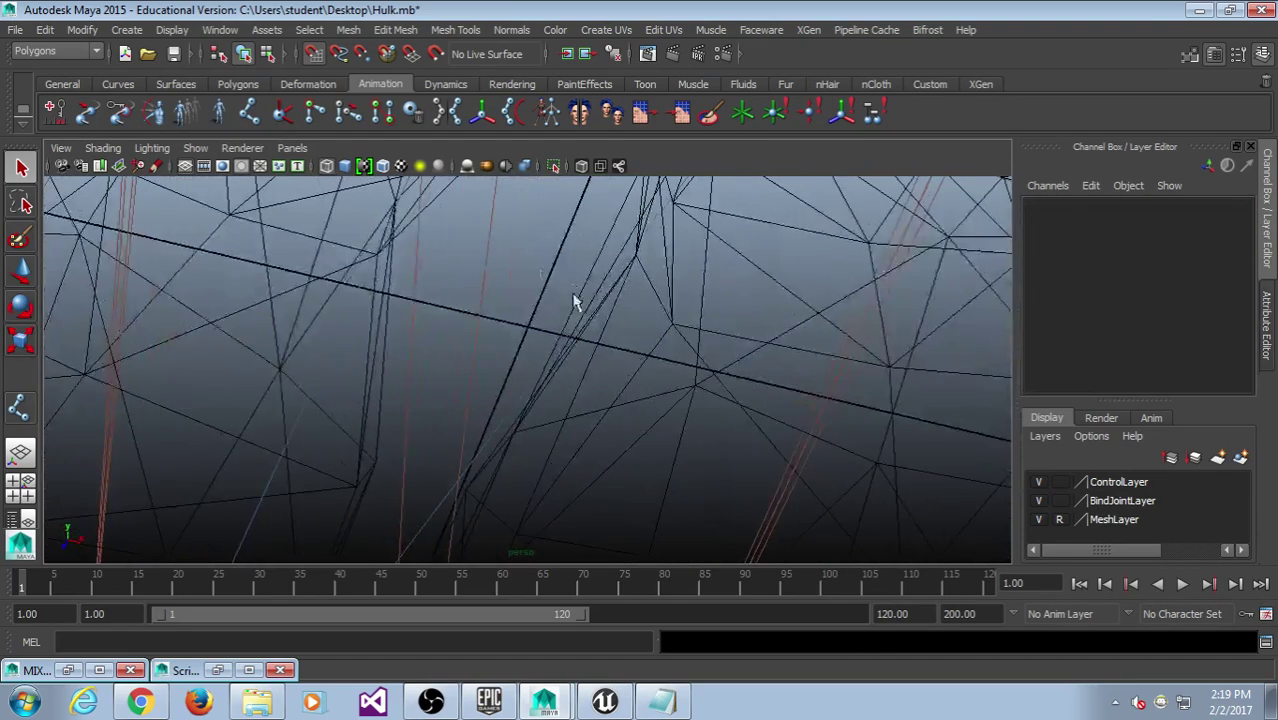
{"action": "left_click", "coordinate": [251, 116]}
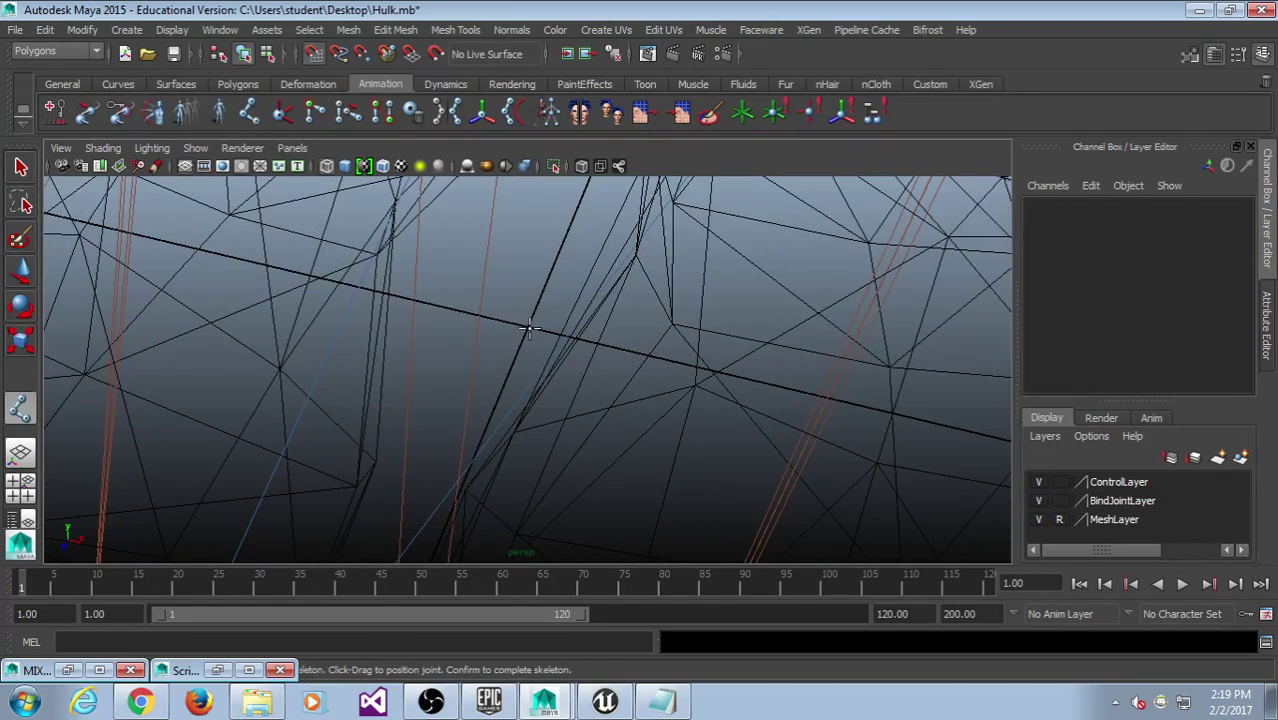
{"action": "left_click", "coordinate": [527, 333]}
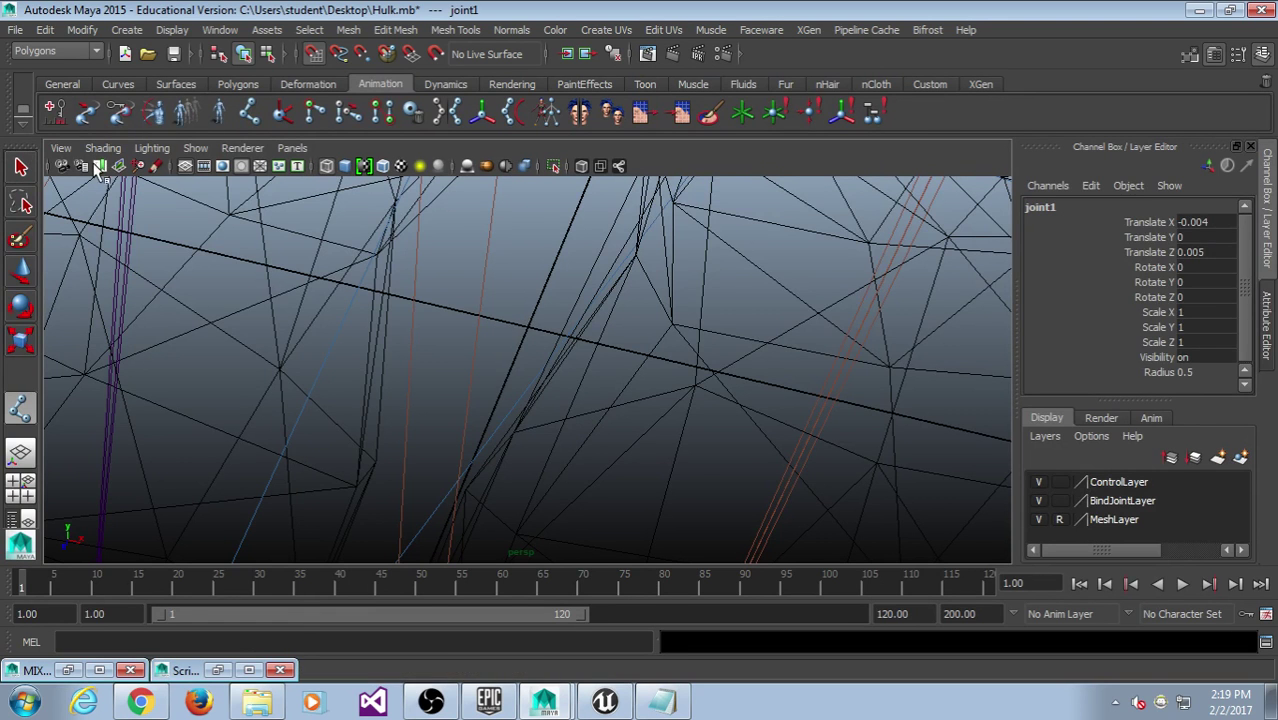
Set the new joint's radius to 100 and rename the joint root.
{"action": "key", "text": "ctrl+a"}
{"action": "mouse_move", "coordinate": [1247, 373]}
{"action": "left_mouse_down"}
{"action": "mouse_move", "coordinate": [1246, 410]}
{"action": "mouse_move", "coordinate": [1256, 352]}
{"action": "mouse_move", "coordinate": [1258, 371]}
{"action": "left_mouse_up"}
{"action": "left_click", "coordinate": [1055, 395]}
{"action": "type", "text": "100"}
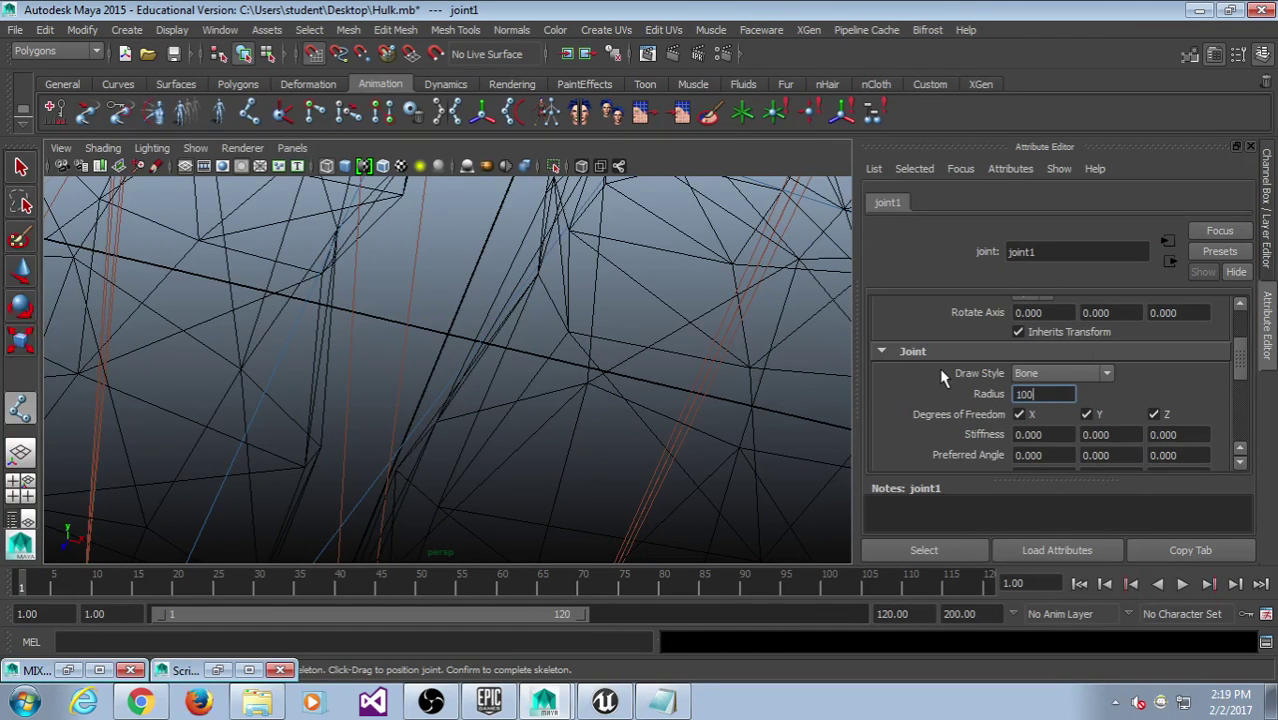
{"action": "key", "text": "Return"}
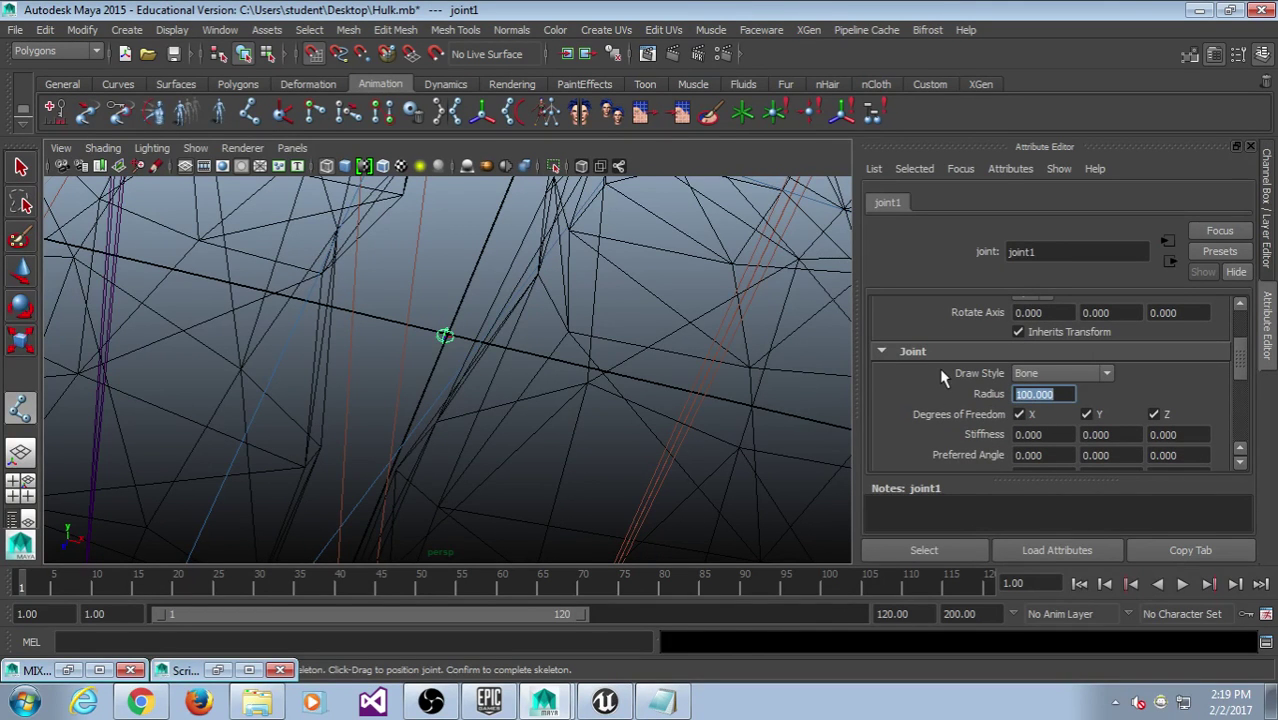
{"action": "left_click", "coordinate": [1140, 248]}
{"action": "type", "text": "root"}
{"action": "key", "text": "Return"}
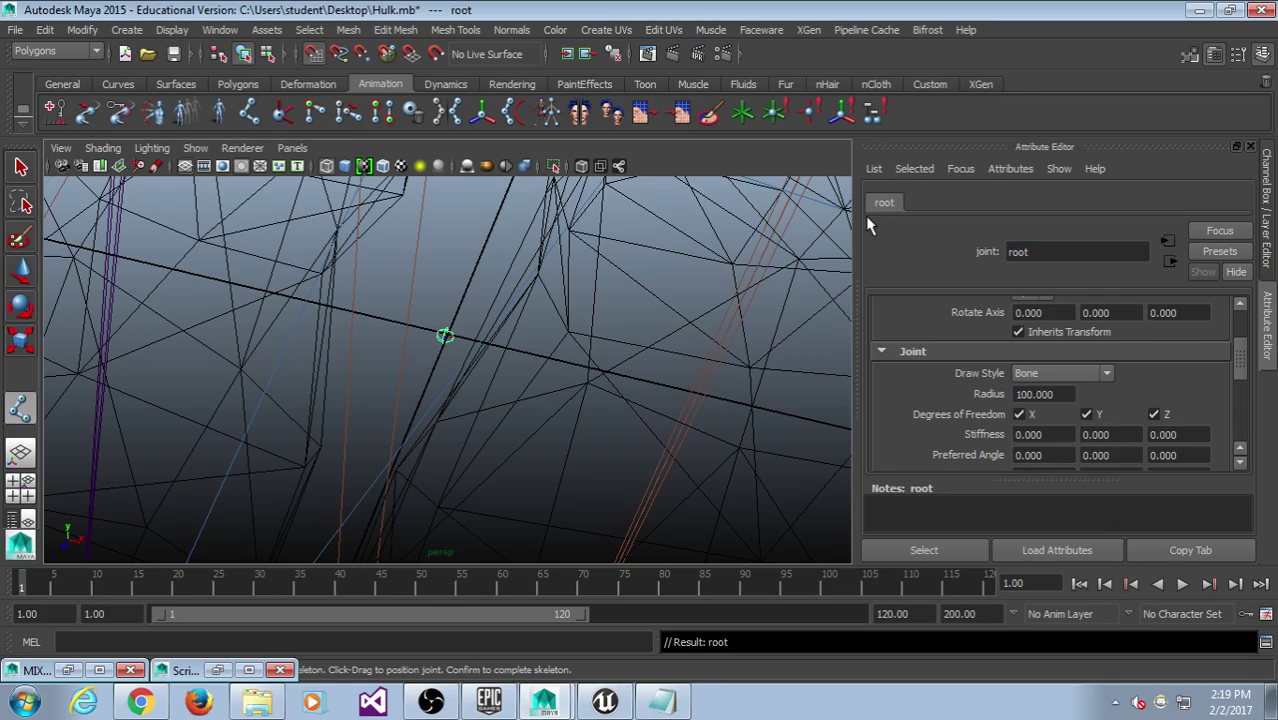
Select the Bind_Hips joint, add the root joint to the selection, and parent Bind_Hips under root.
{"action": "left_click", "coordinate": [21, 167]}
{"action": "scroll", "coordinate": [619, 500], "scroll_direction": "down", "scroll_amount": 3}
{"action": "scroll", "coordinate": [619, 500], "scroll_direction": "down", "scroll_amount": 5}
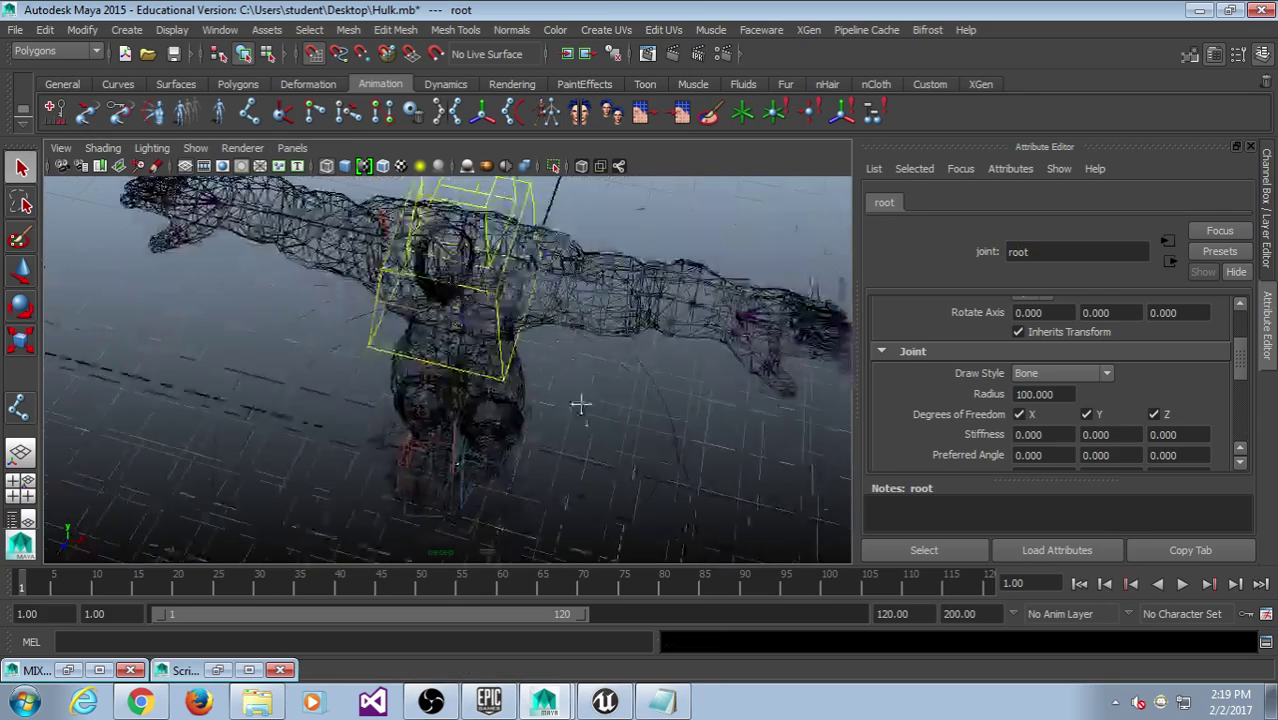
{"action": "left_click_drag", "start_coordinate": [579, 405], "coordinate": [605, 365], "text": "alt"}
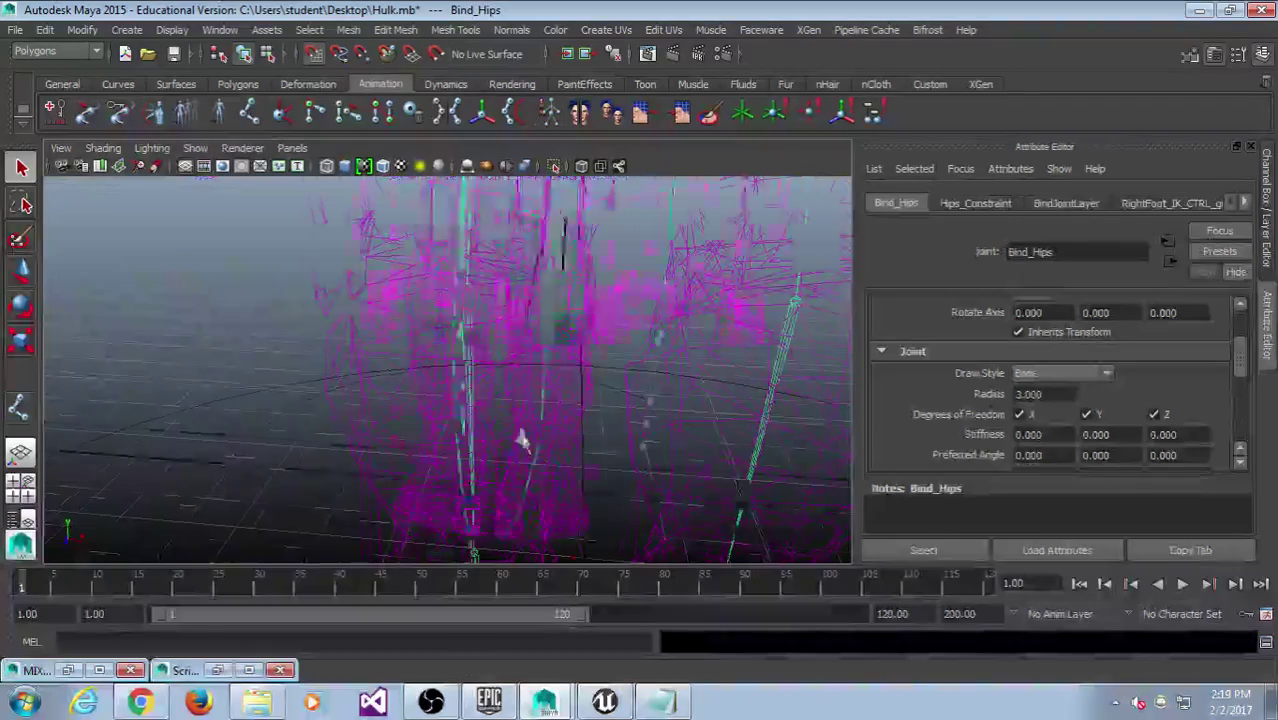
{"action": "scroll", "coordinate": [520, 440], "scroll_direction": "up", "scroll_amount": 10}
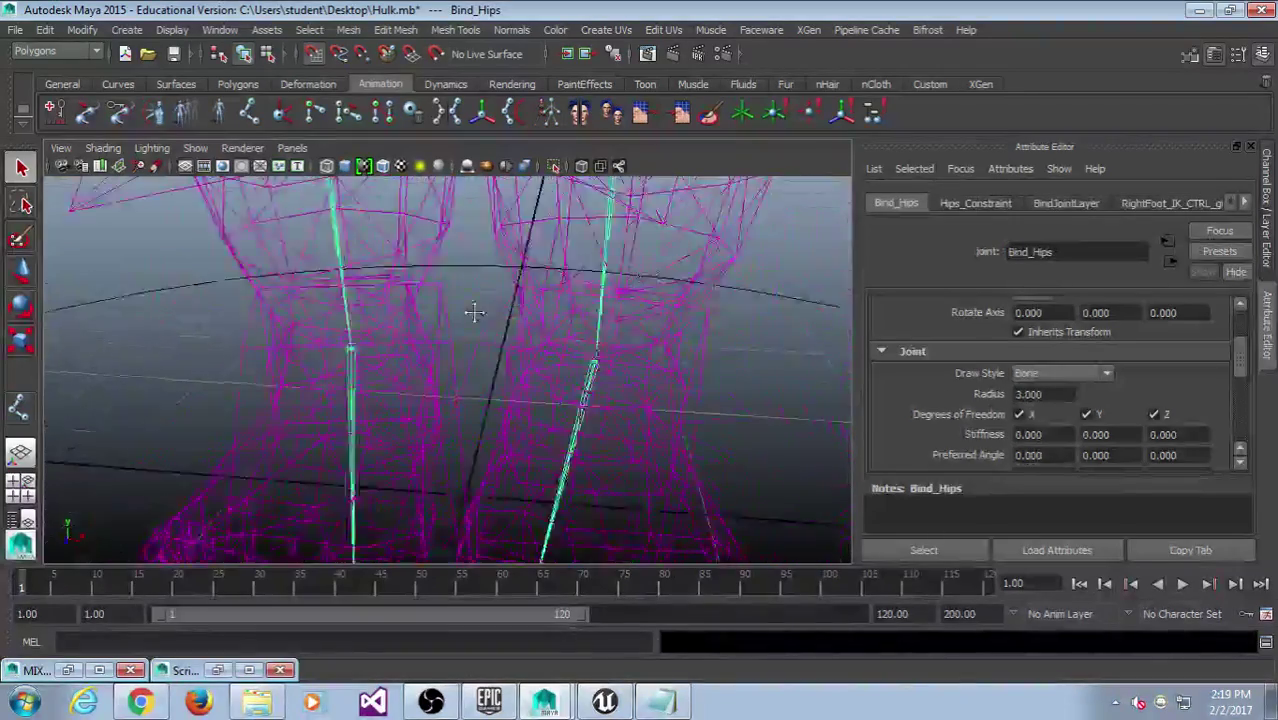
{"action": "left_click", "coordinate": [414, 330], "text": "shift"}
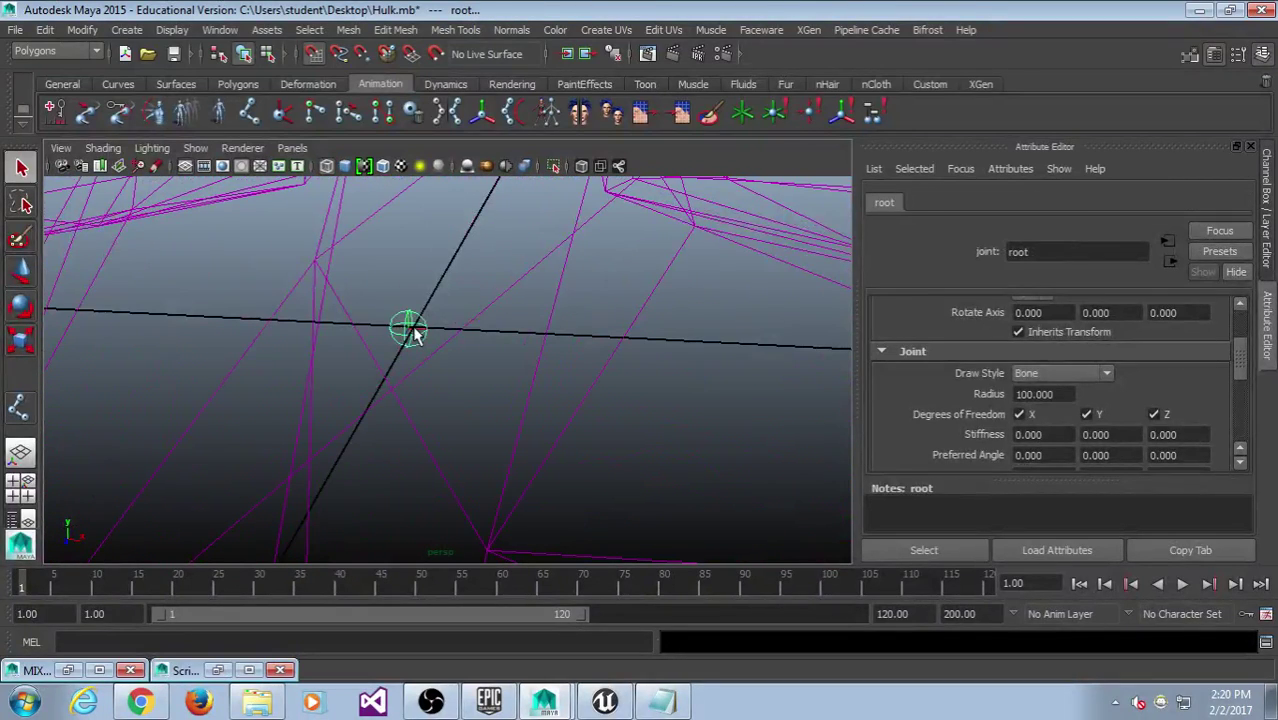
{"action": "key", "text": "p"}
{"action": "scroll", "coordinate": [442, 356], "scroll_direction": "down", "scroll_amount": 12}
{"action": "middle_click_drag", "start_coordinate": [442, 354], "coordinate": [429, 359], "text": "alt"}
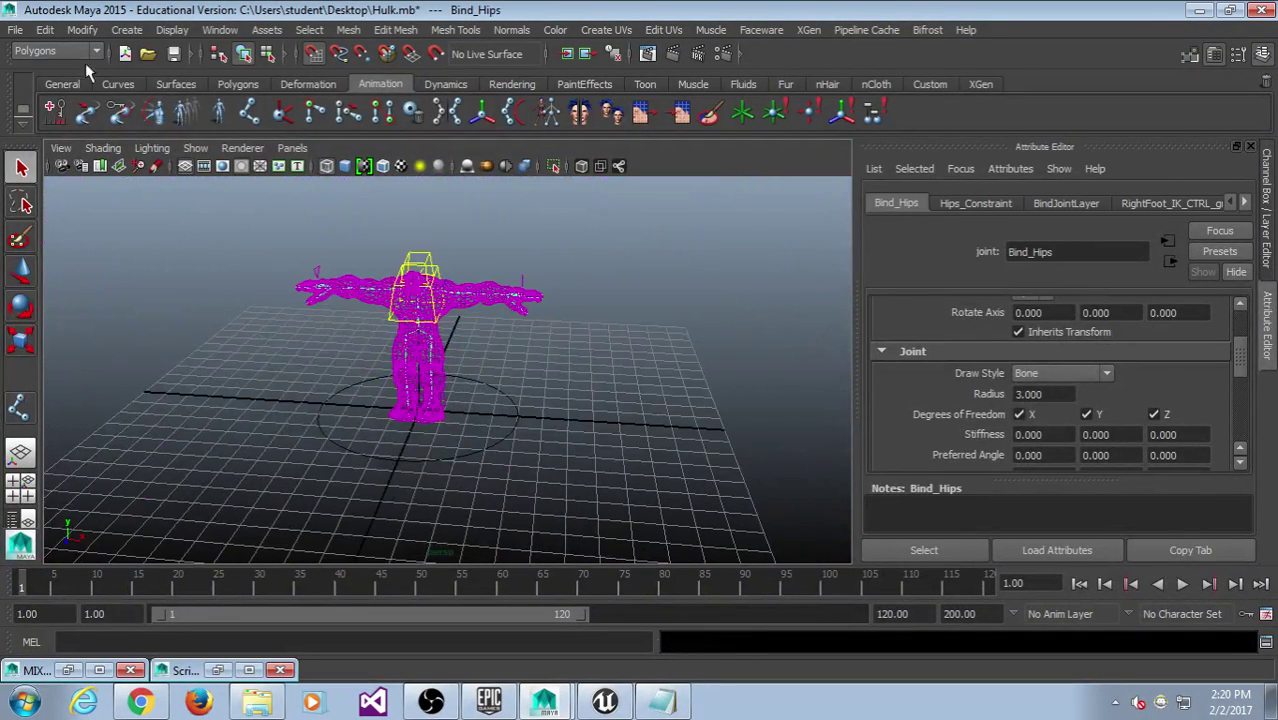
Start an Export All of the scene as FBX export, and create and enter a Hulk folder on the Desktop.
{"action": "left_click", "coordinate": [15, 29]}
{"action": "left_click", "coordinate": [60, 296]}
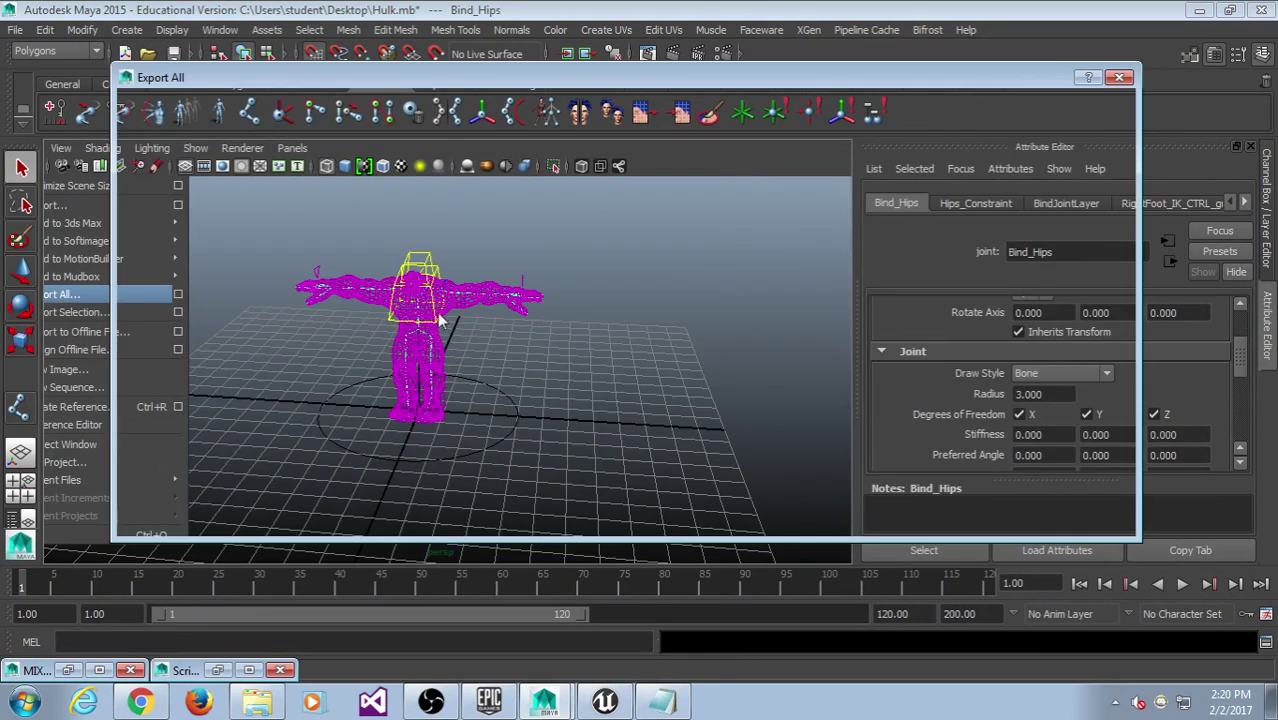
{"action": "left_click", "coordinate": [604, 513]}
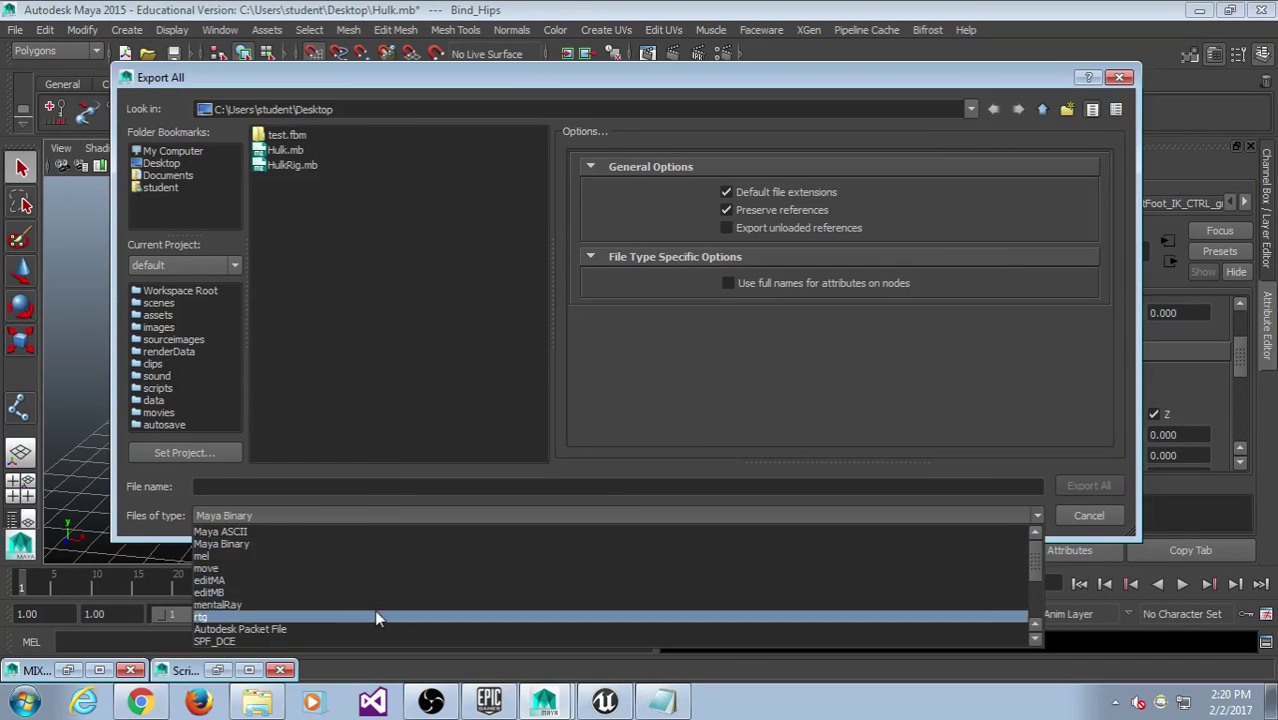
{"action": "left_click", "coordinate": [333, 630]}
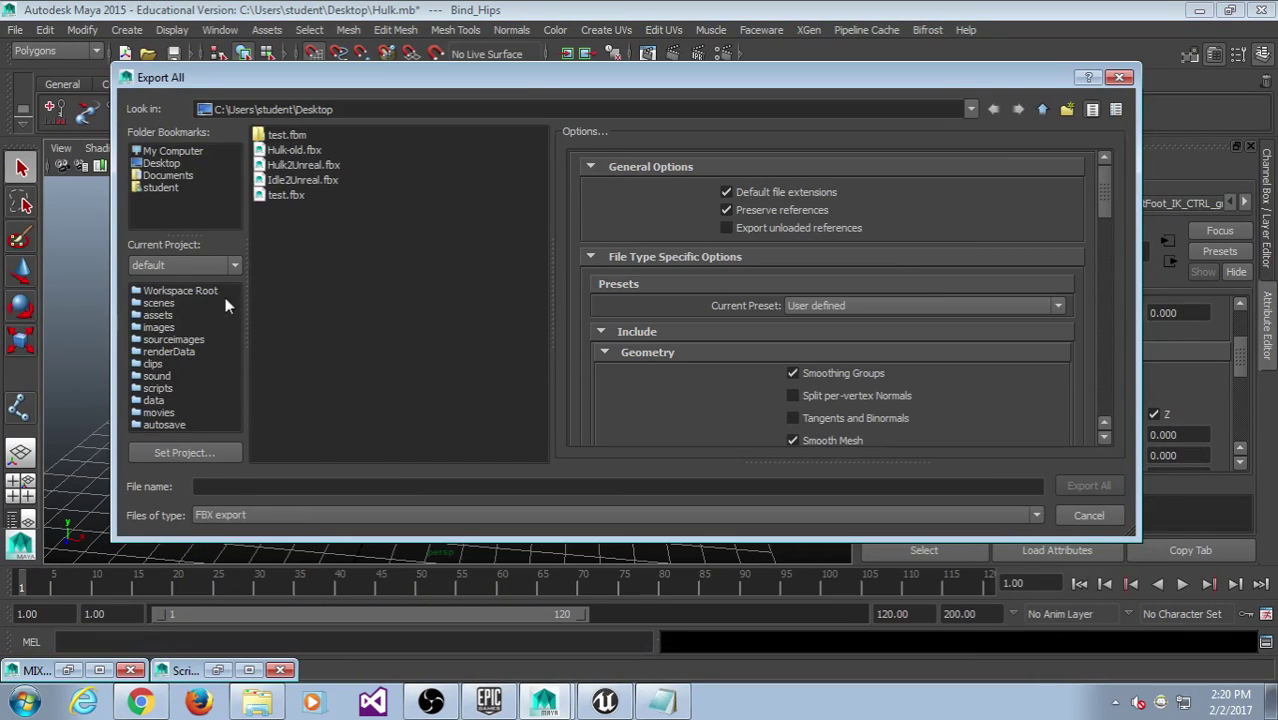
{"action": "left_click", "coordinate": [150, 160]}
{"action": "right_click", "coordinate": [321, 248]}
{"action": "left_click", "coordinate": [367, 277]}
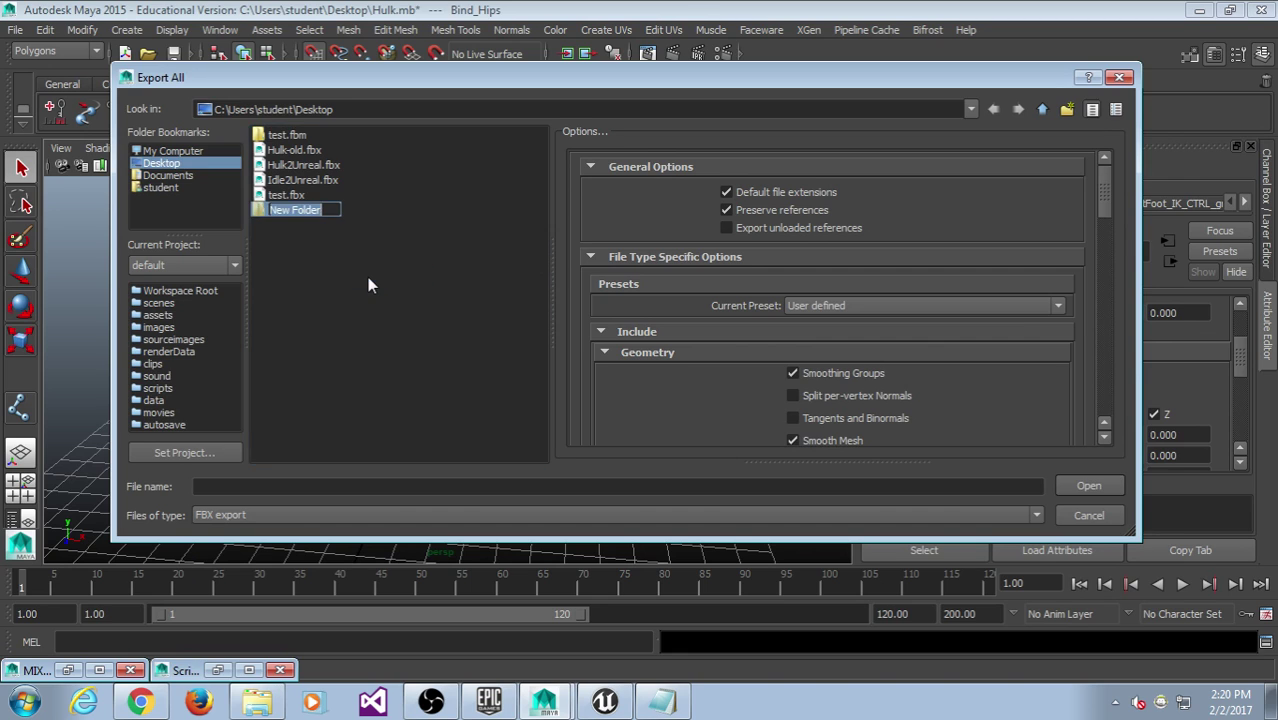
{"action": "type", "text": "Hulk"}
{"action": "key", "text": "Return"}
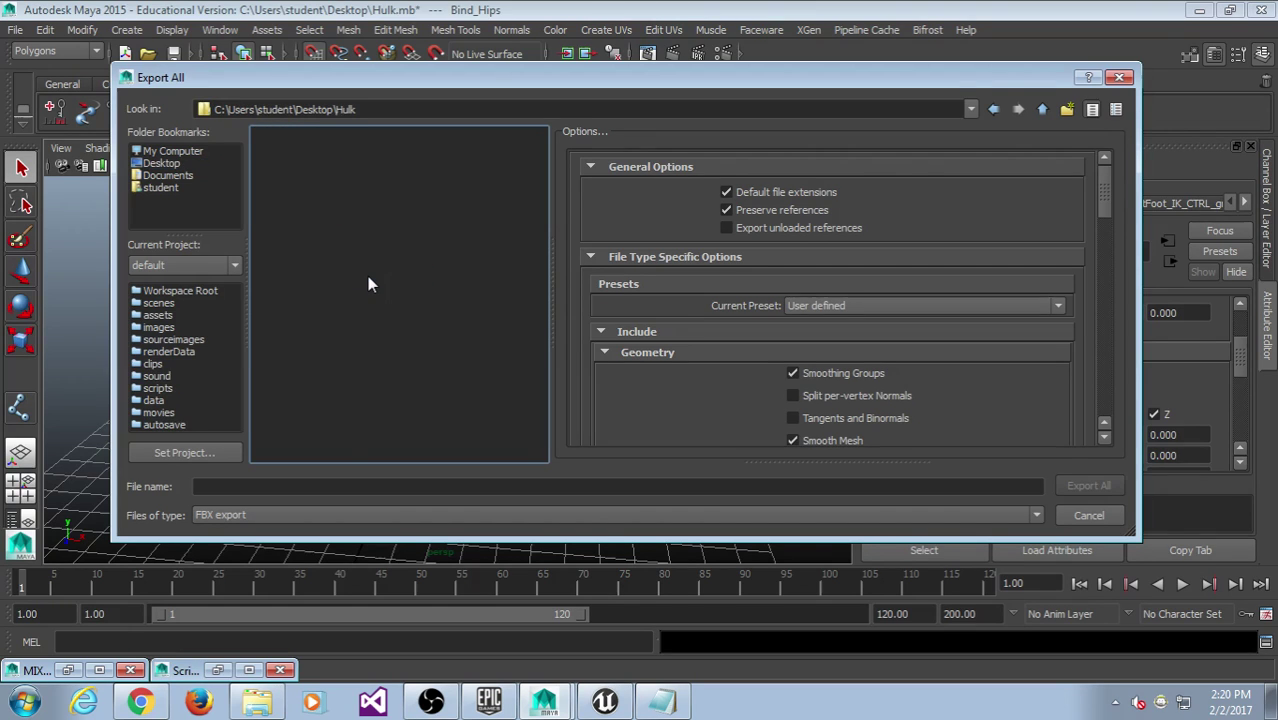
Name the export file hulk, turn off Animation in the FBX options, keep Embed Media on, and export the scene.
{"action": "left_click", "coordinate": [302, 479]}
{"action": "type", "text": "hulk"}
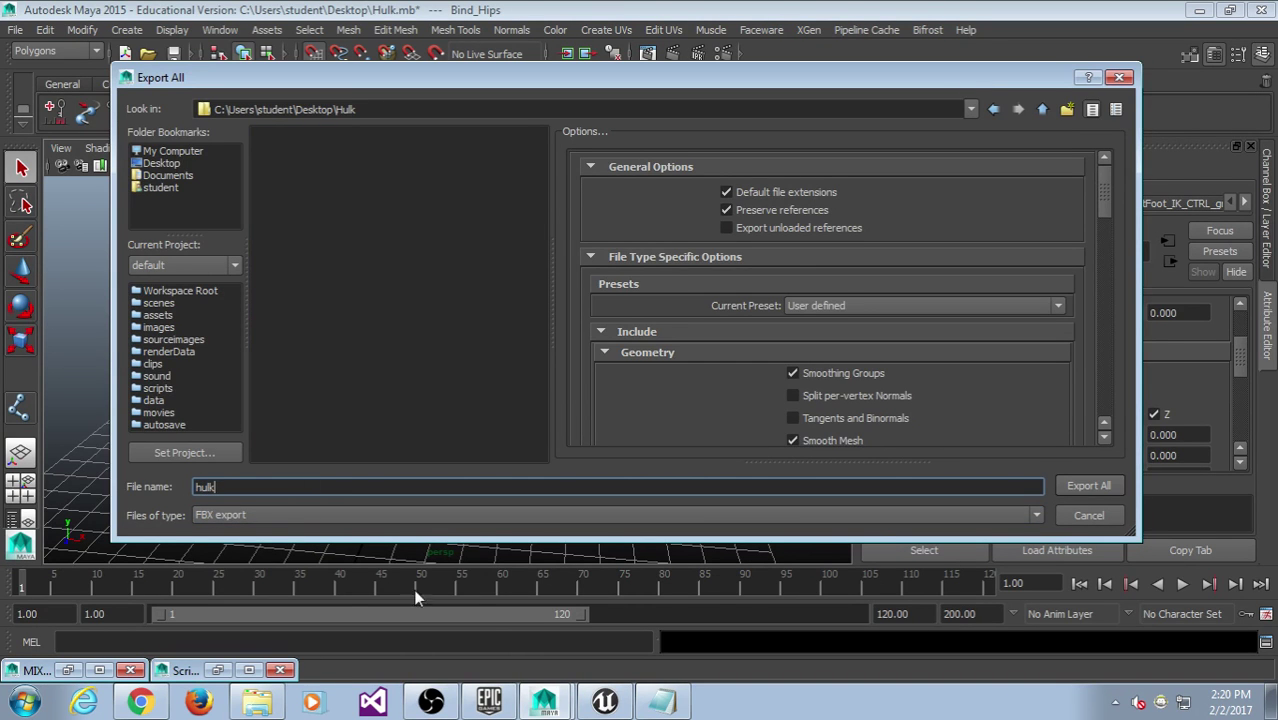
{"action": "scroll", "coordinate": [928, 396], "scroll_direction": "down", "scroll_amount": 2}
{"action": "scroll", "coordinate": [928, 396], "scroll_direction": "down", "scroll_amount": 2}
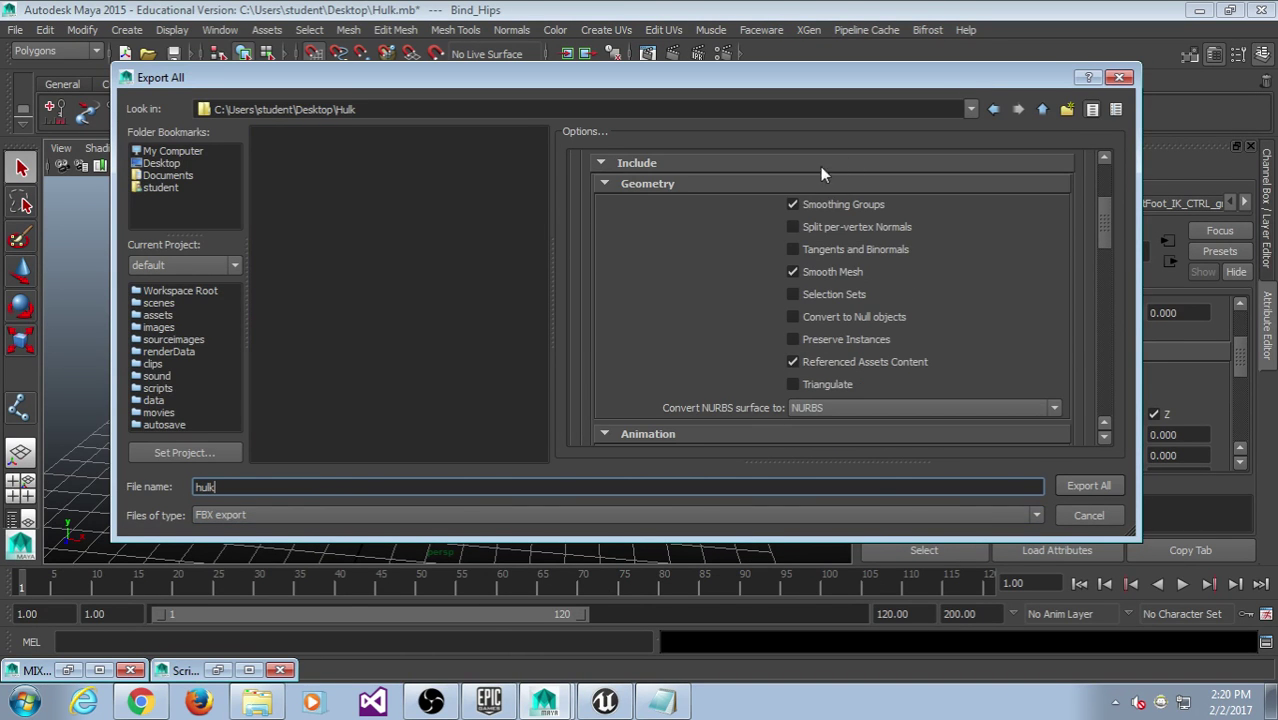
{"action": "scroll", "coordinate": [912, 298], "scroll_direction": "down", "scroll_amount": 4}
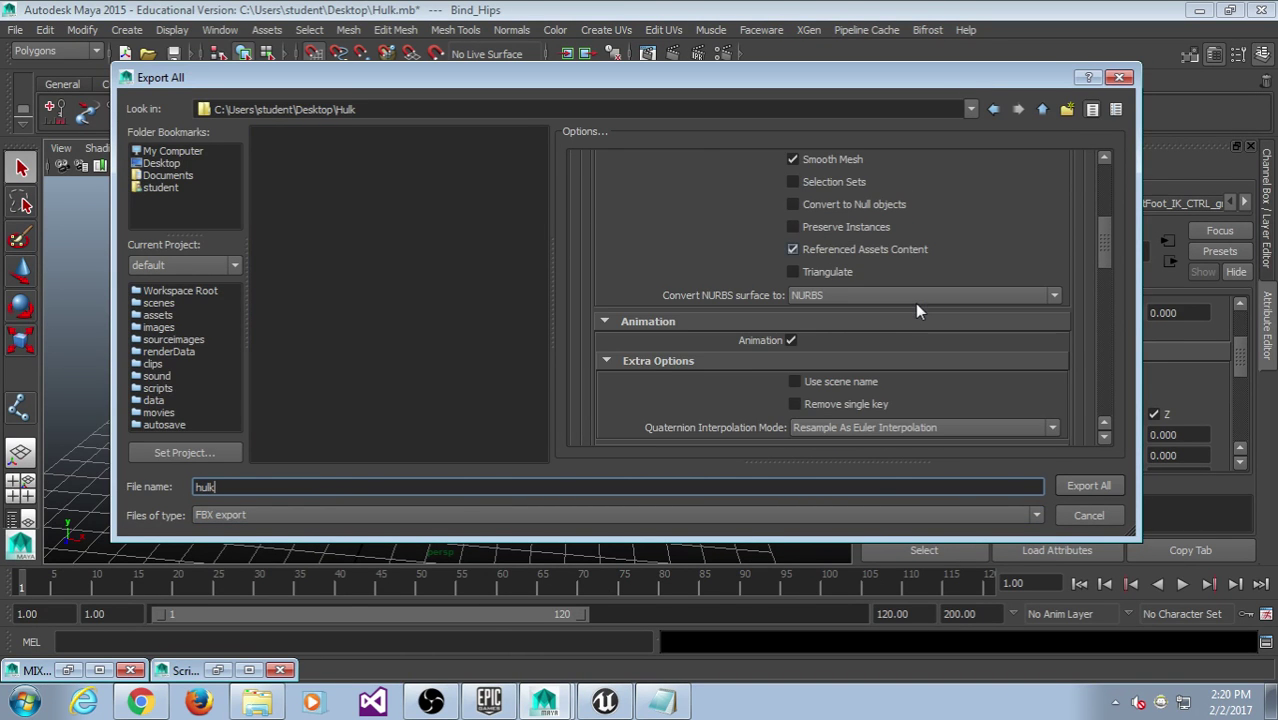
{"action": "left_click", "coordinate": [791, 338]}
{"action": "scroll", "coordinate": [951, 329], "scroll_direction": "down", "scroll_amount": 6}
{"action": "scroll", "coordinate": [950, 330], "scroll_direction": "down", "scroll_amount": 10}
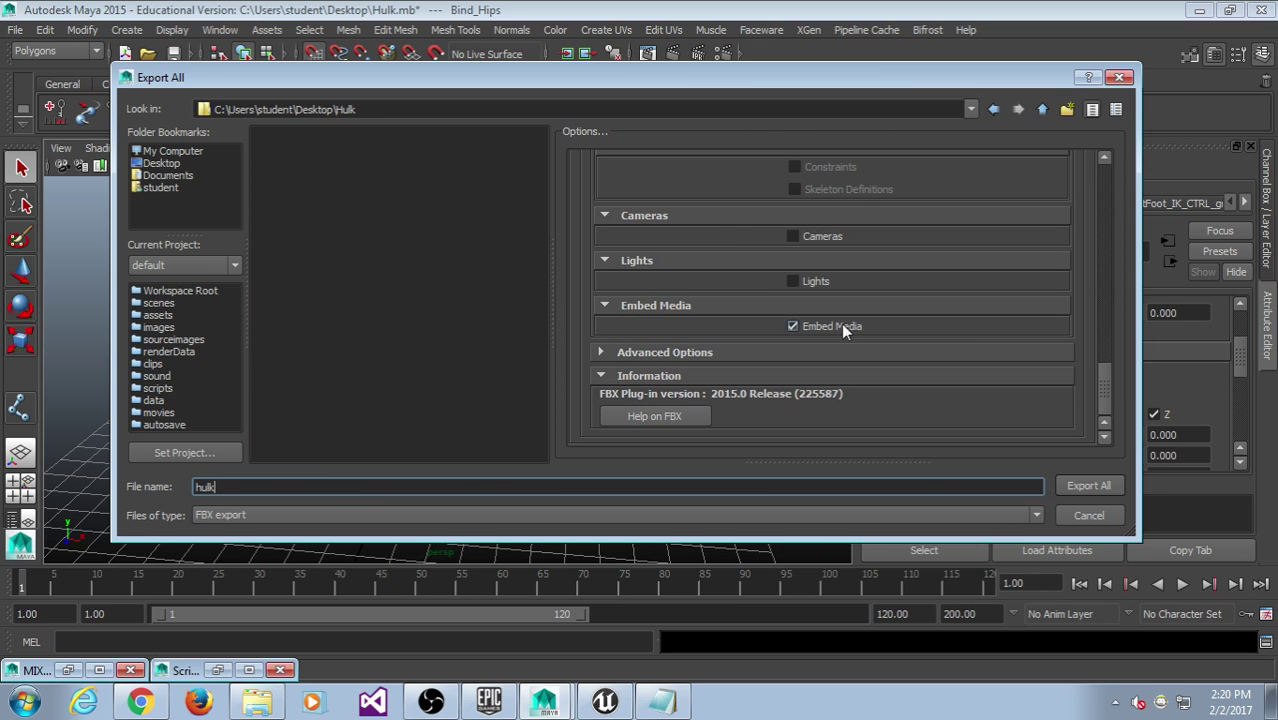
{"action": "left_click", "coordinate": [1088, 487]}
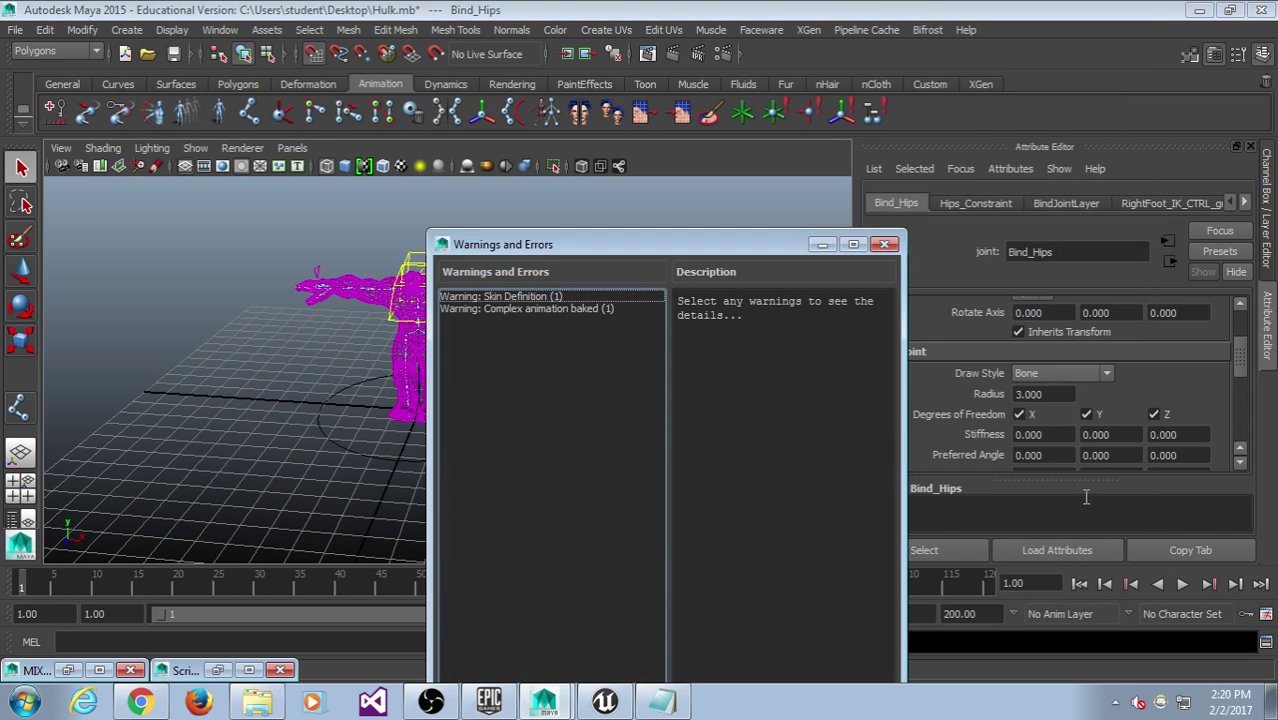
Read the details of the Skin Definition and Complex animation baked warnings, and check the export log in the Script Editor.
{"action": "left_click", "coordinate": [518, 298]}
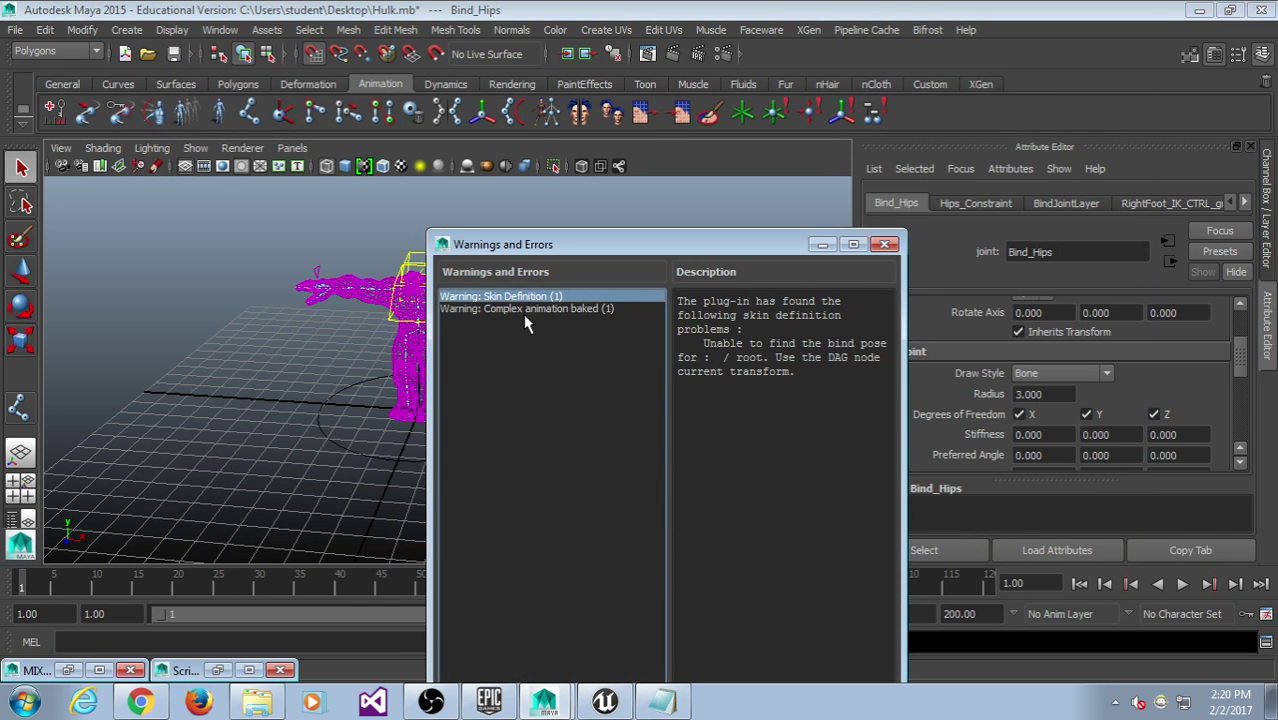
{"action": "left_click", "coordinate": [523, 310]}
{"action": "left_click", "coordinate": [884, 244]}
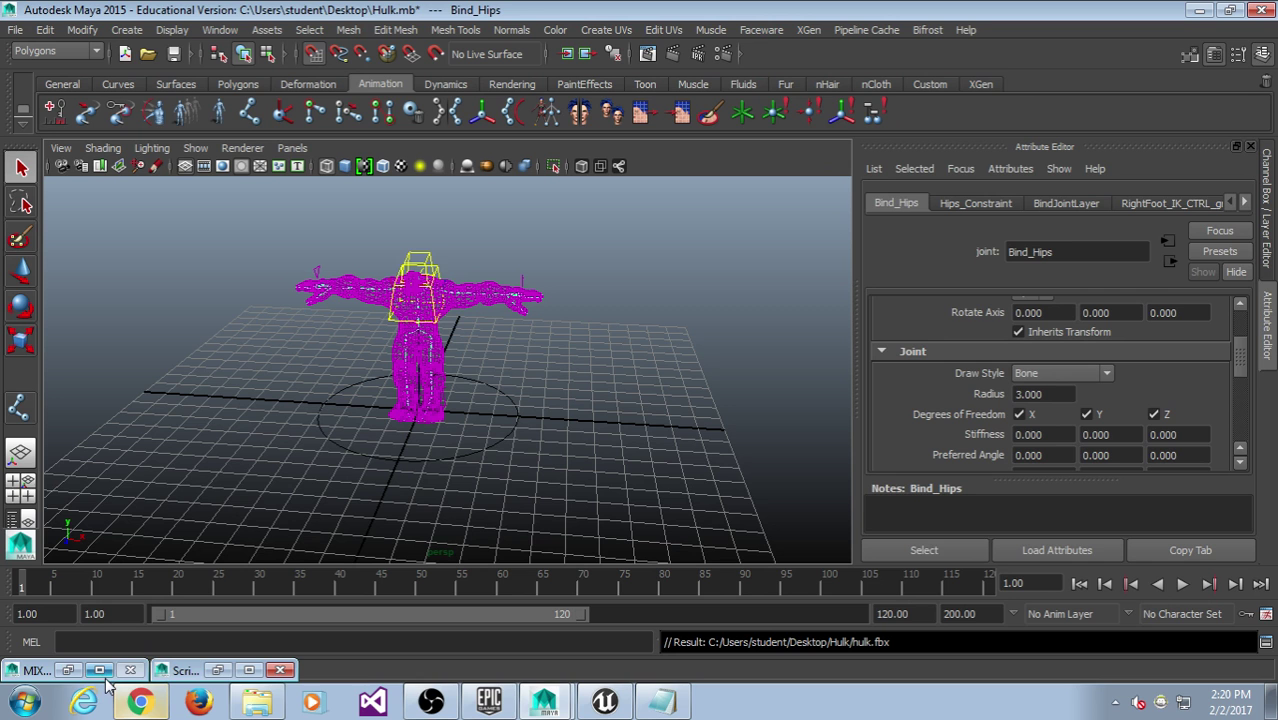
{"action": "left_click", "coordinate": [213, 669]}
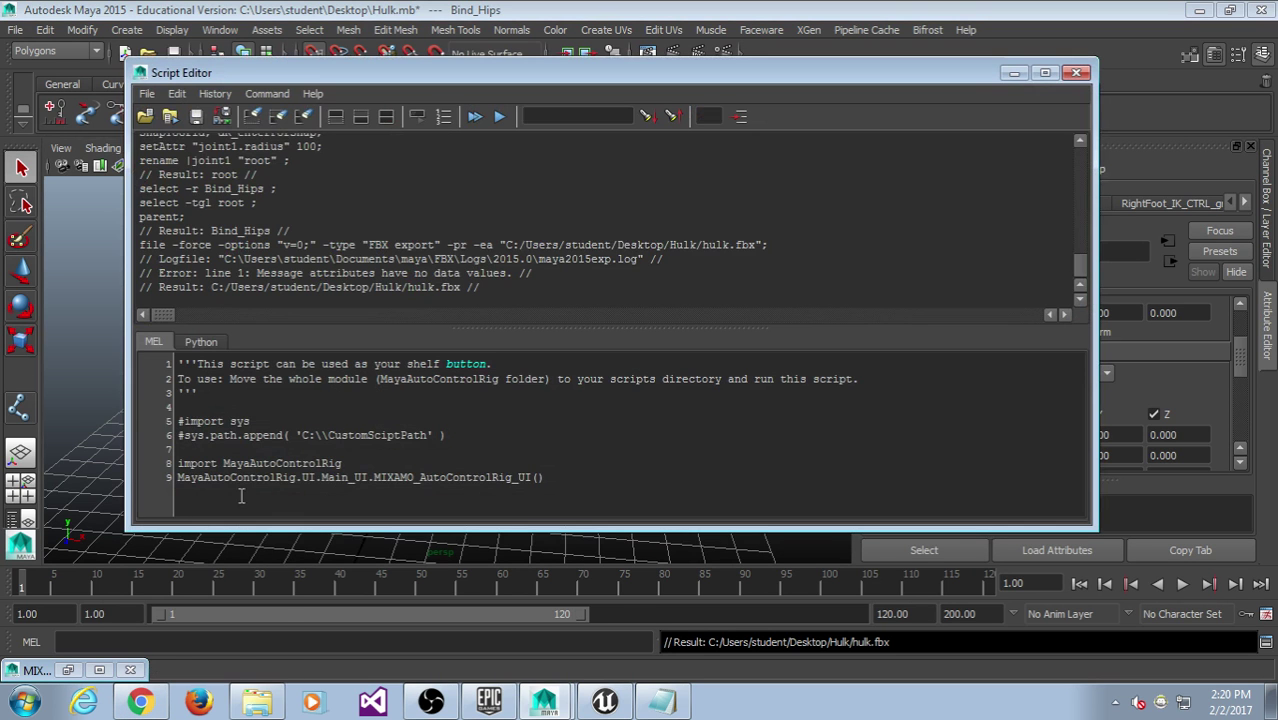
{"action": "left_click", "coordinate": [1012, 73]}
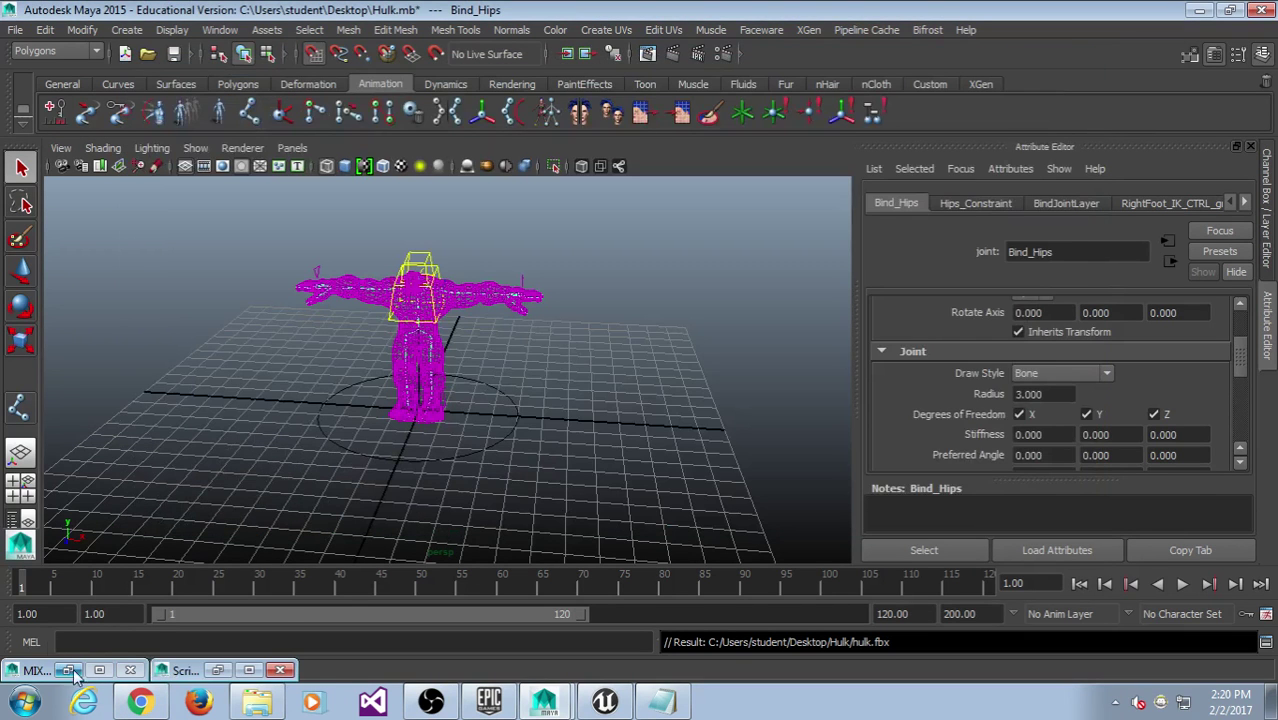
Restore the MIXAMO Auto-Control-Rig window and start importing an animation to the control rig.
{"action": "left_click", "coordinate": [69, 671]}
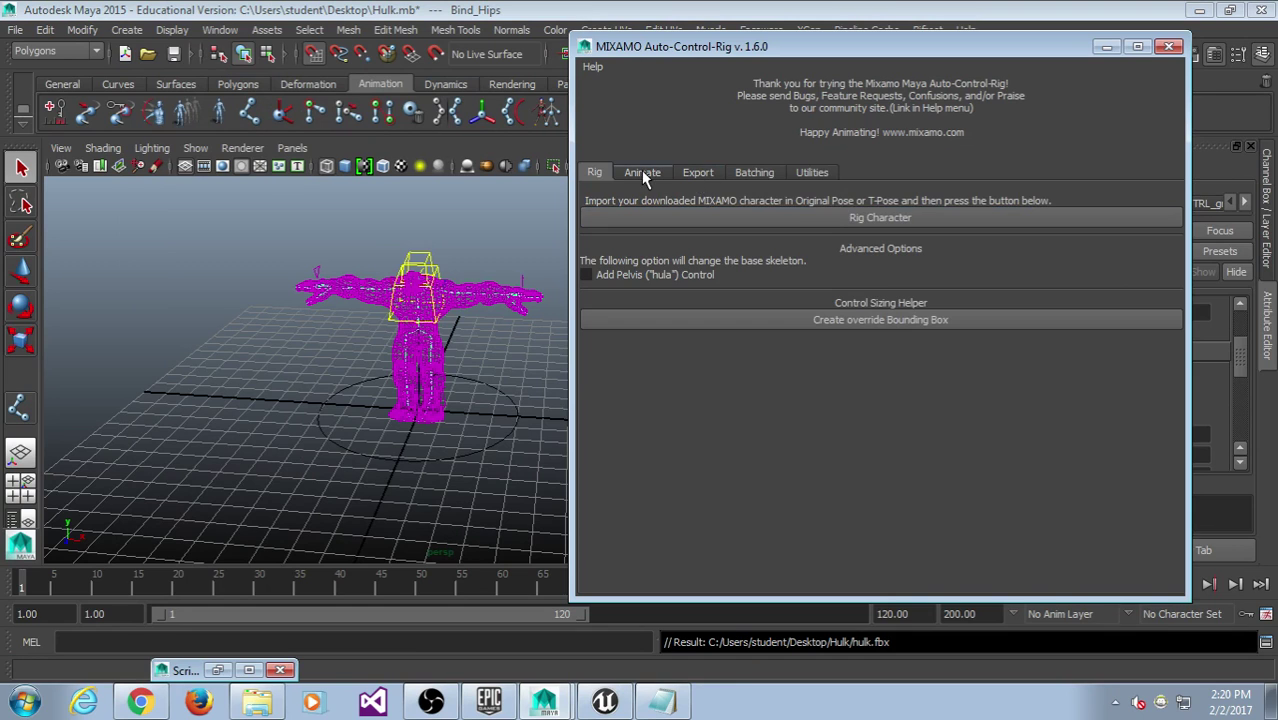
{"action": "left_click", "coordinate": [642, 172]}
{"action": "left_click", "coordinate": [839, 256]}
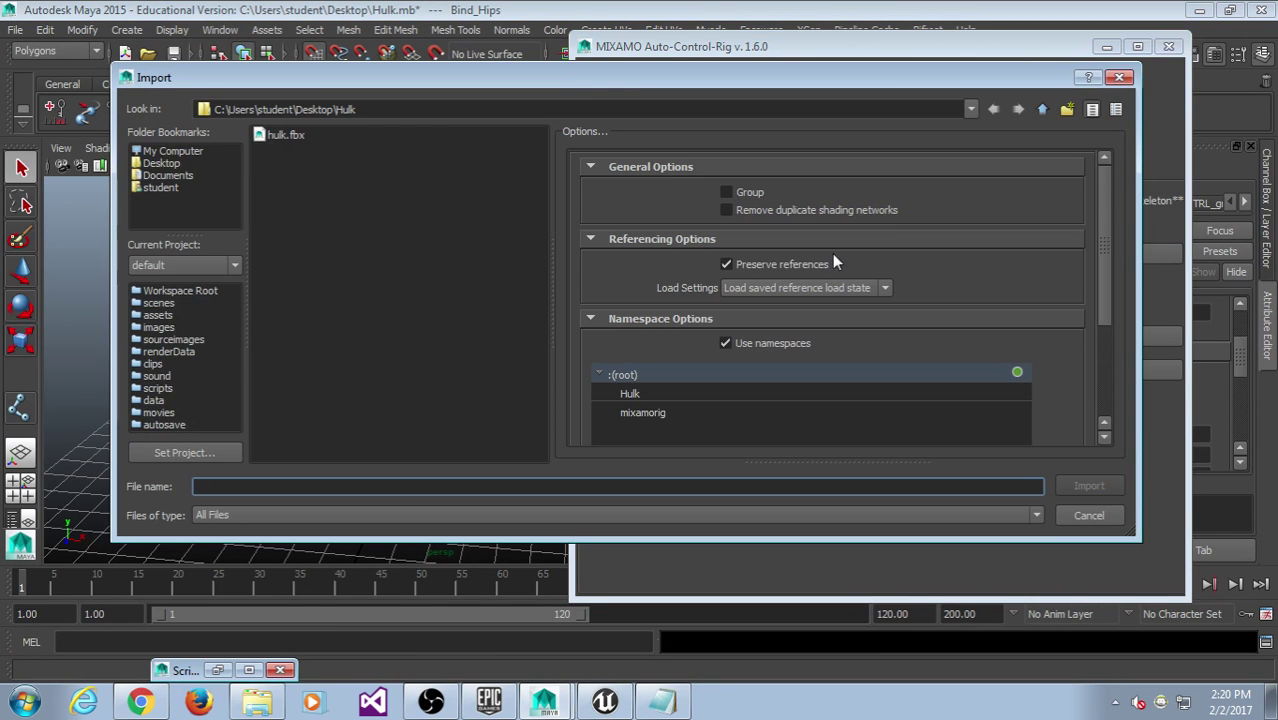
{"action": "left_click", "coordinate": [175, 175]}
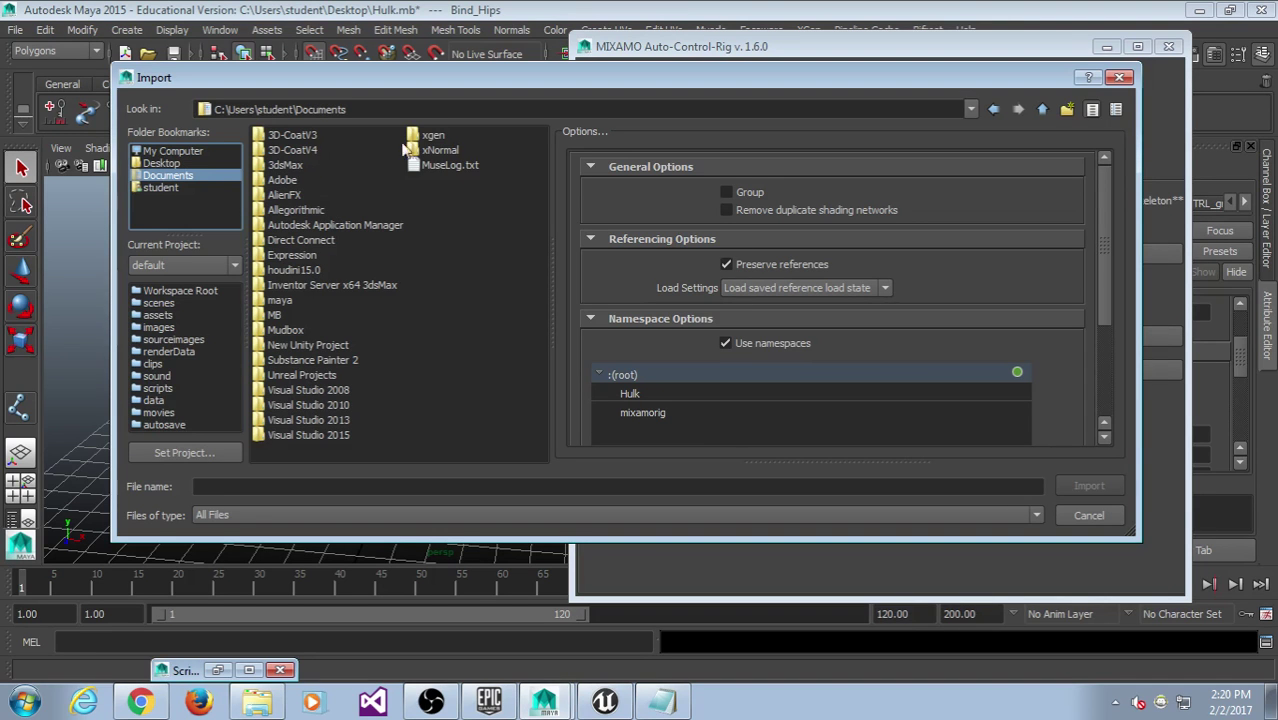
Copy the Downloads folder path from the file explorer, import idle.fbx from that folder onto the rig, and minimize the rigging window.
{"action": "left_click", "coordinate": [257, 702]}
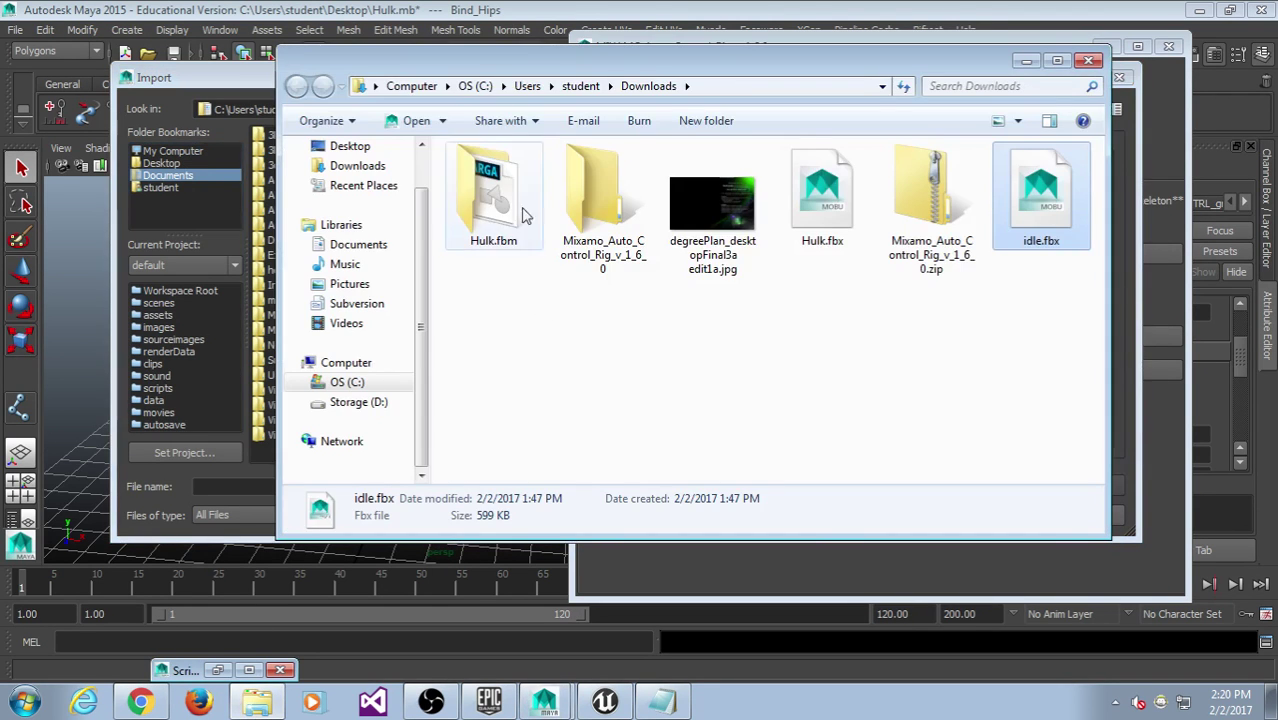
{"action": "left_click", "coordinate": [728, 86]}
{"action": "key", "text": "ctrl+c"}
{"action": "left_click", "coordinate": [203, 68]}
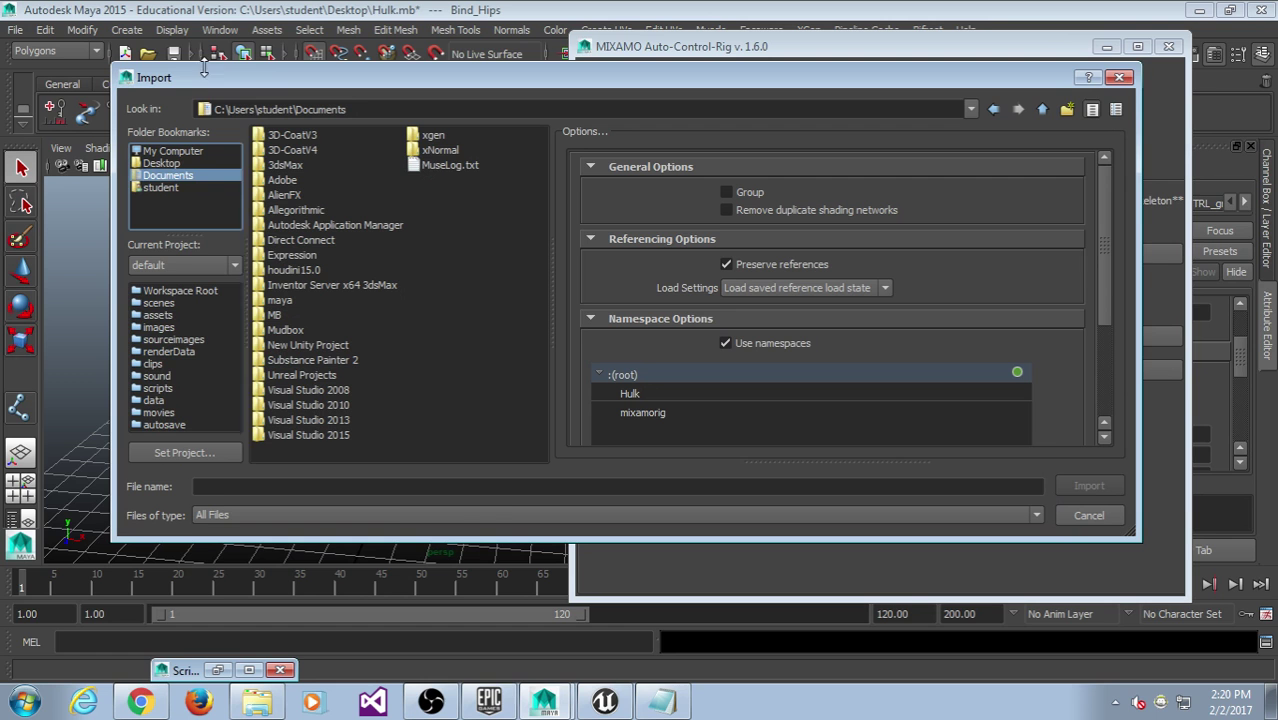
{"action": "left_click", "coordinate": [405, 488]}
{"action": "key", "text": "ctrl+v"}
{"action": "key", "text": "Return"}
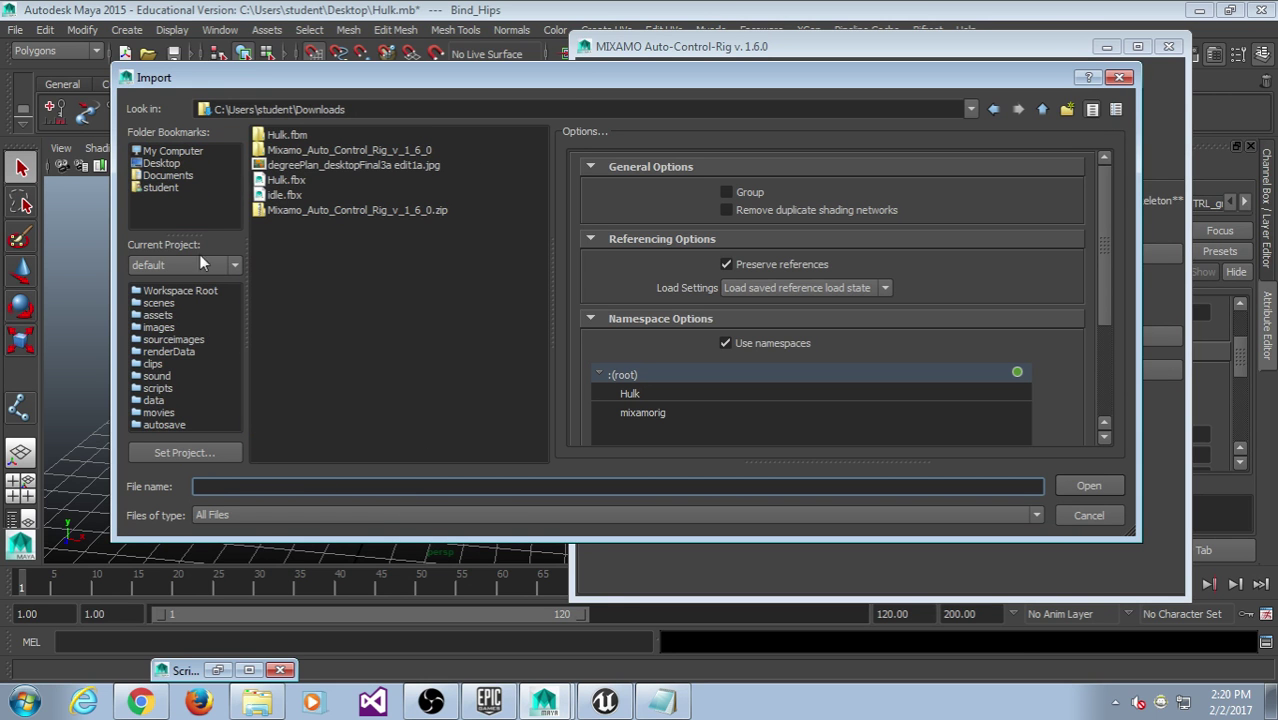
{"action": "double_click", "coordinate": [285, 195]}
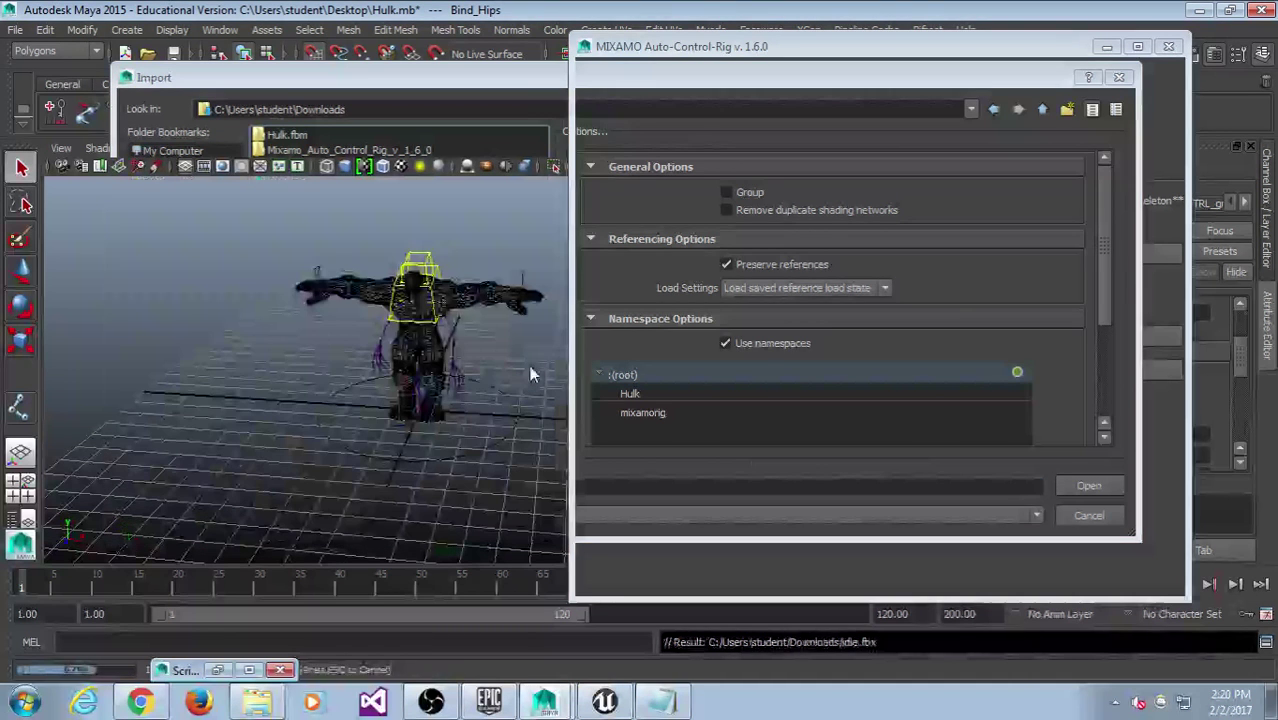
{"action": "left_click_drag", "start_coordinate": [468, 385], "coordinate": [590, 340], "text": "alt"}
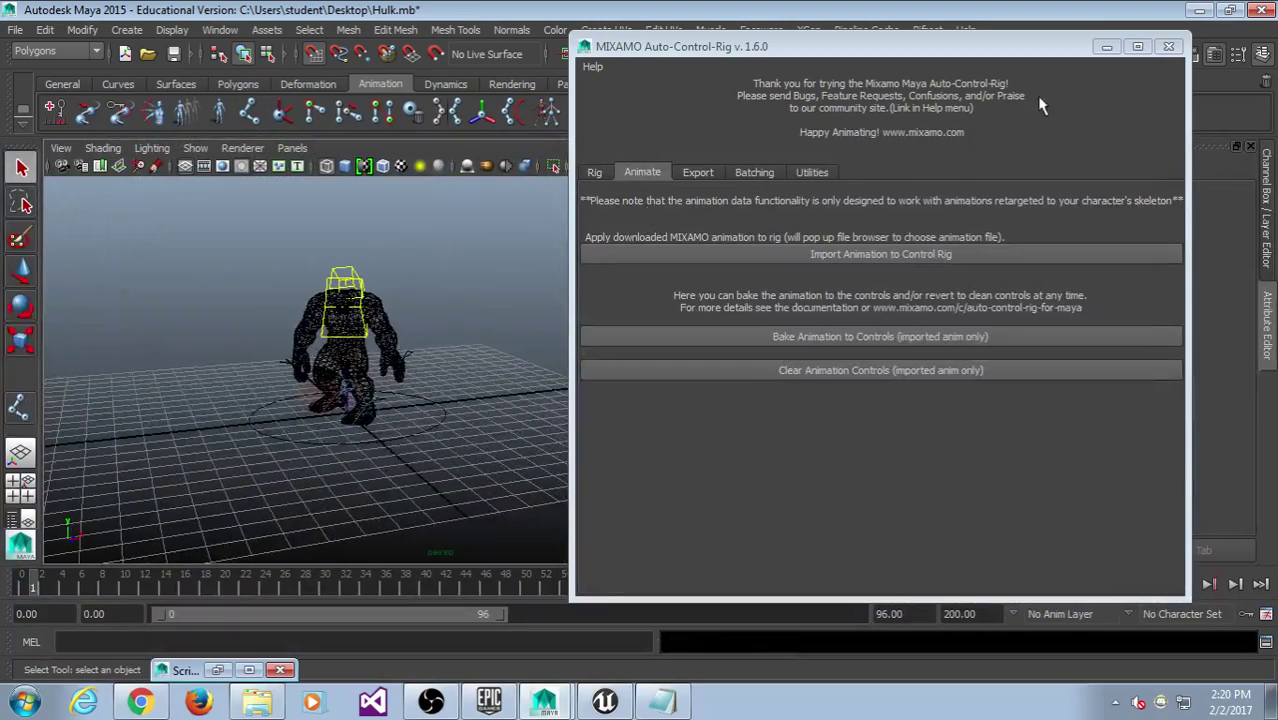
{"action": "left_click", "coordinate": [1106, 47]}
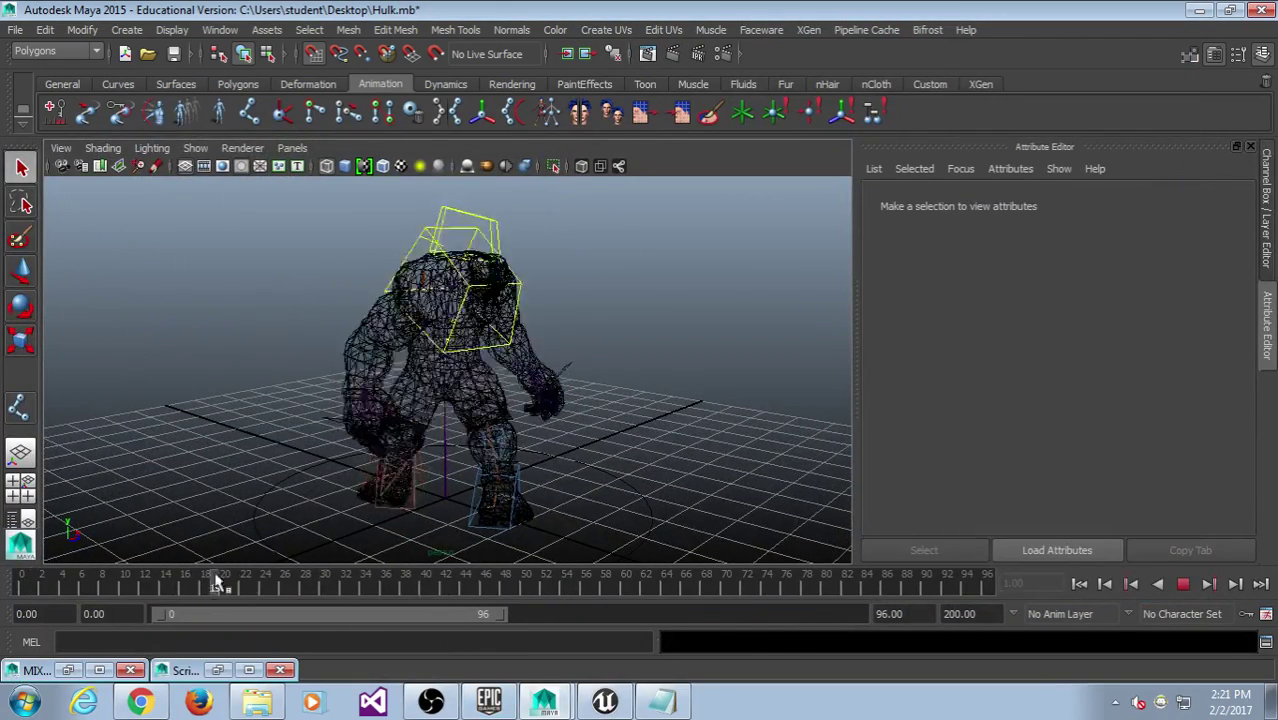
Start an FBX export of the entire scene and set the Bake Animation end frame to 96.
{"action": "left_click", "coordinate": [15, 31]}
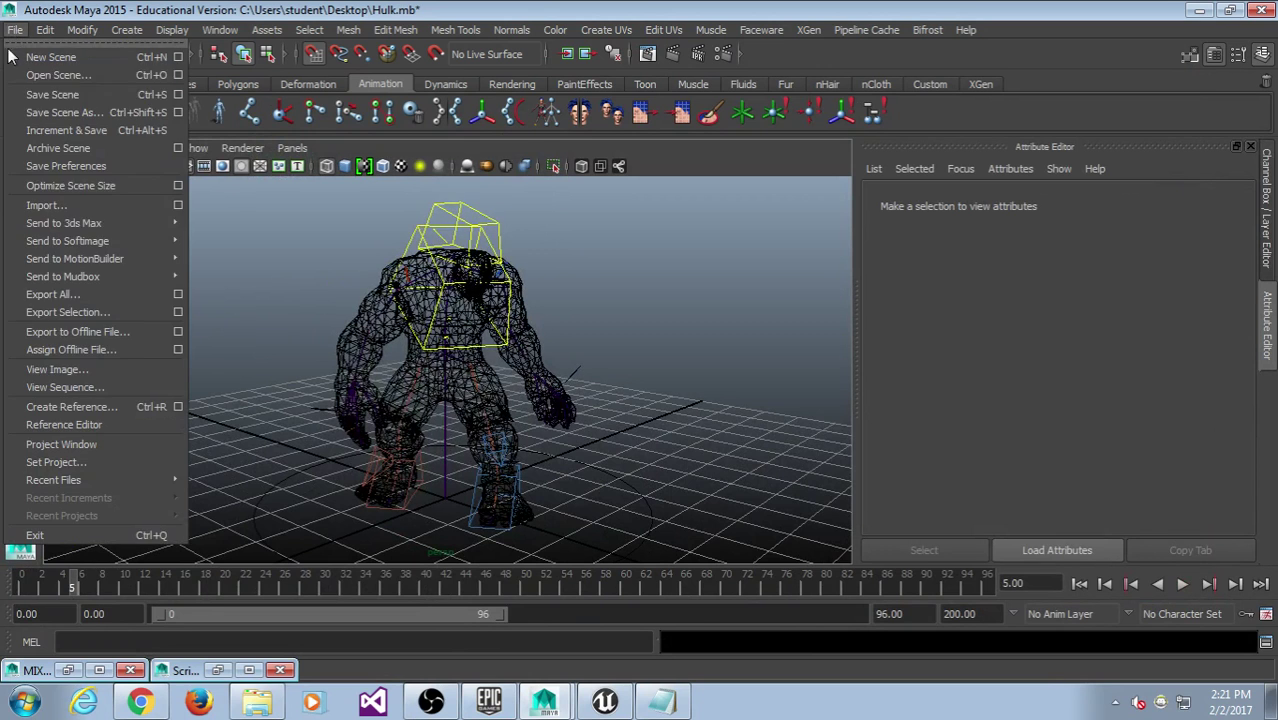
{"action": "left_click", "coordinate": [52, 294]}
{"action": "scroll", "coordinate": [1006, 367], "scroll_direction": "down", "scroll_amount": 8}
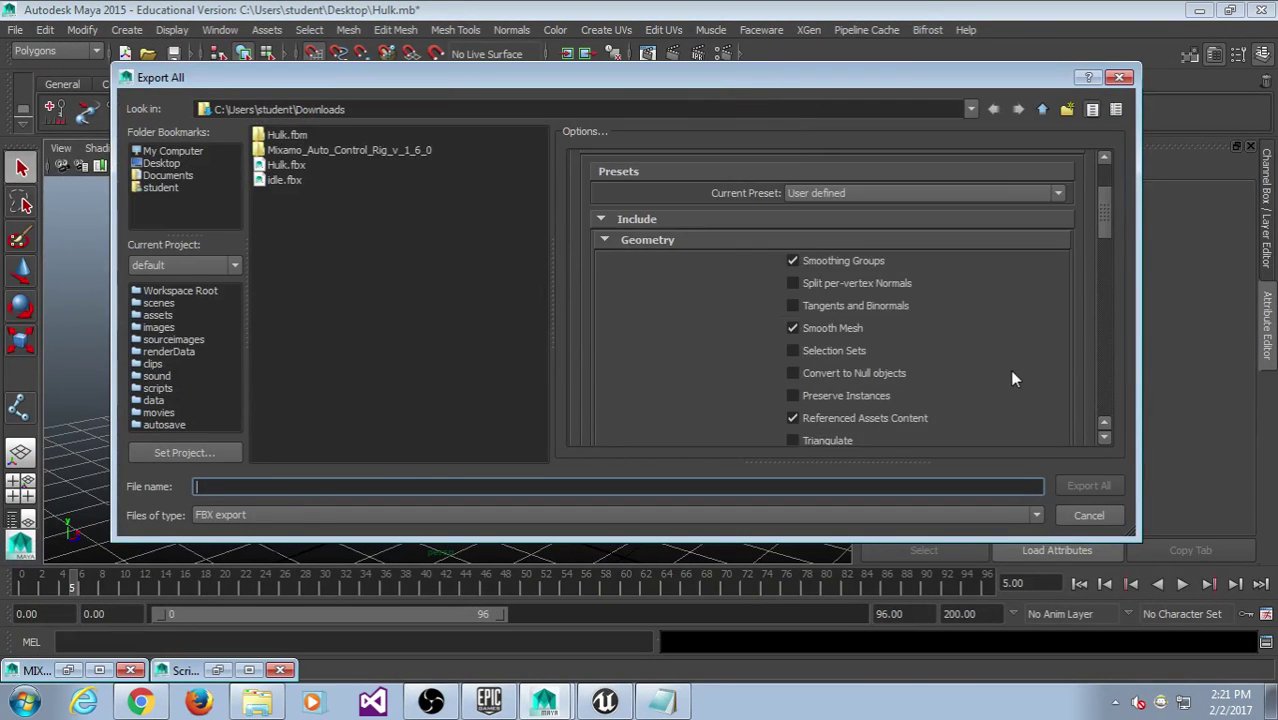
{"action": "scroll", "coordinate": [941, 337], "scroll_direction": "down", "scroll_amount": 3}
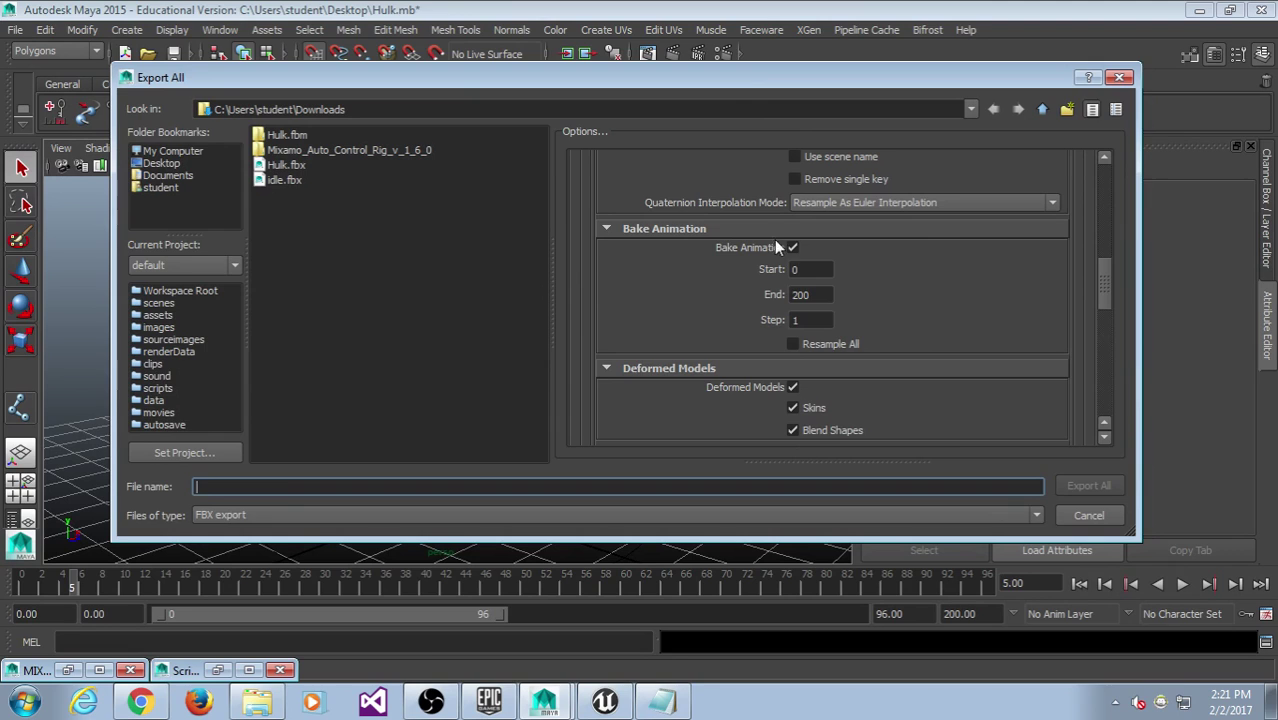
{"action": "left_click", "coordinate": [827, 294]}
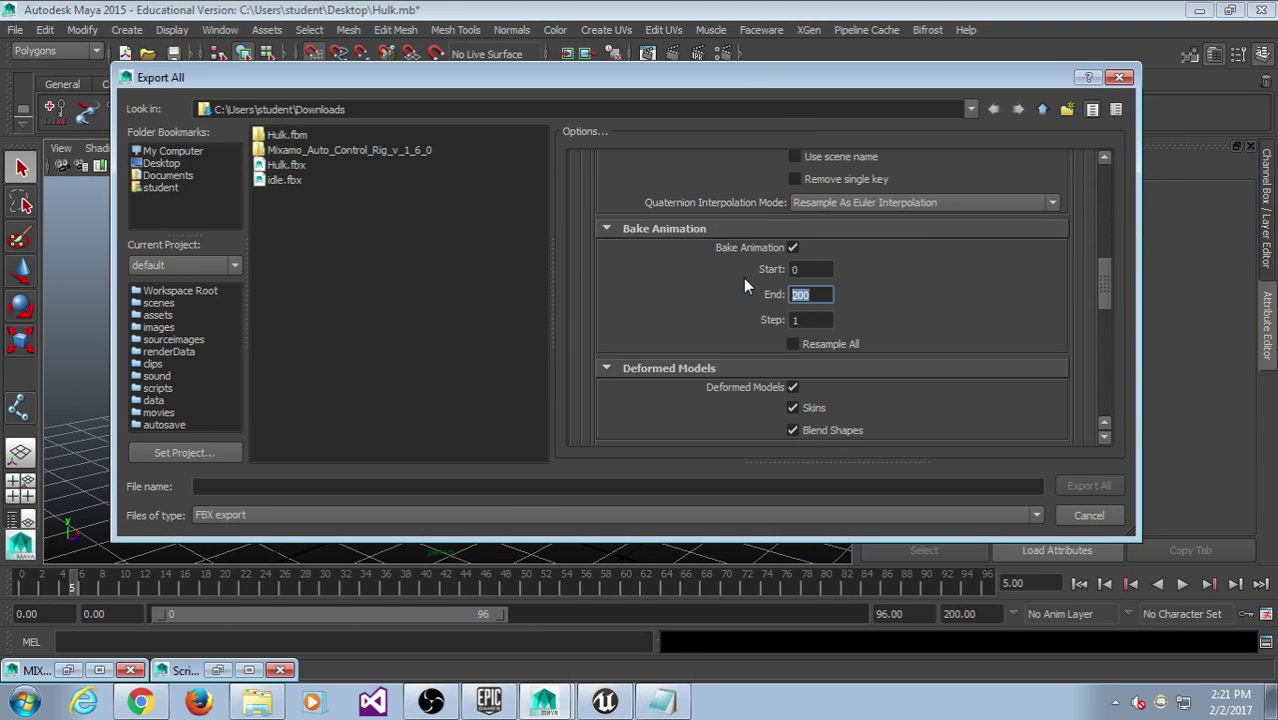
{"action": "type", "text": "96"}
{"action": "key", "text": "Return"}
Export the animation as idle into the Hulk folder on the Desktop, and dismiss the export warnings.
{"action": "left_click", "coordinate": [161, 163]}
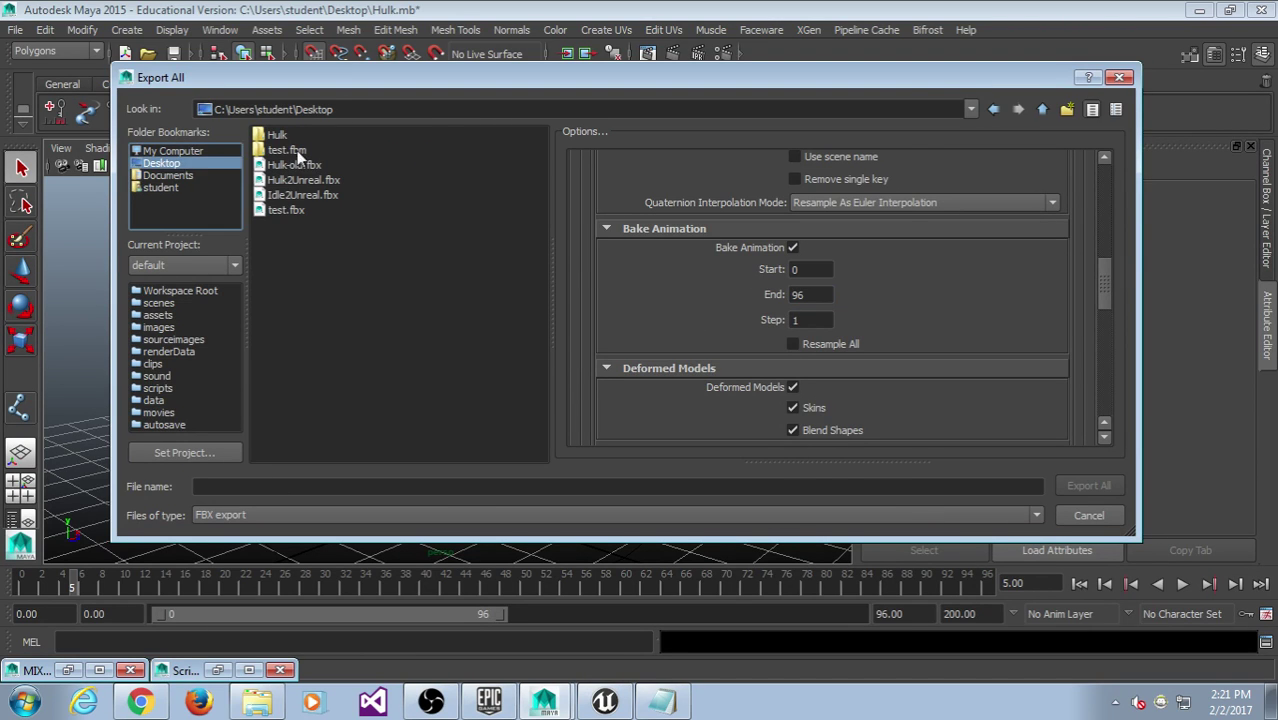
{"action": "double_click", "coordinate": [275, 136]}
{"action": "left_click", "coordinate": [241, 483]}
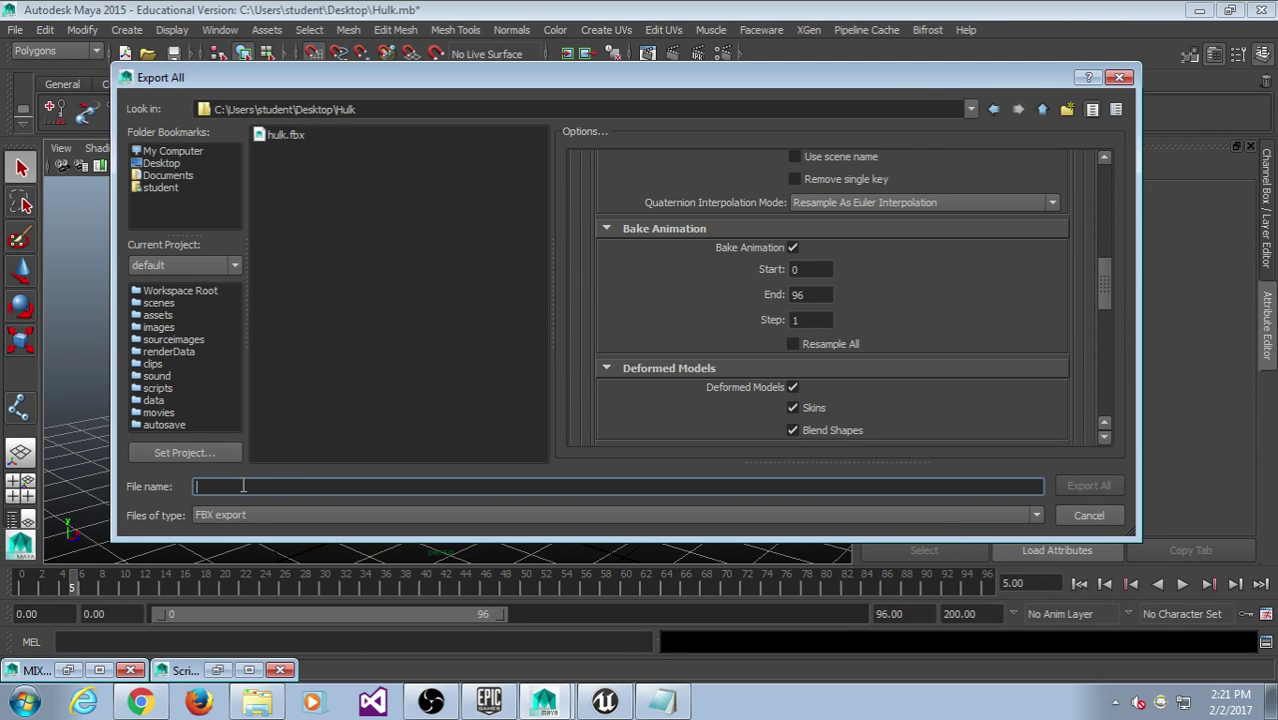
{"action": "type", "text": "idle"}
{"action": "key", "text": "Return"}
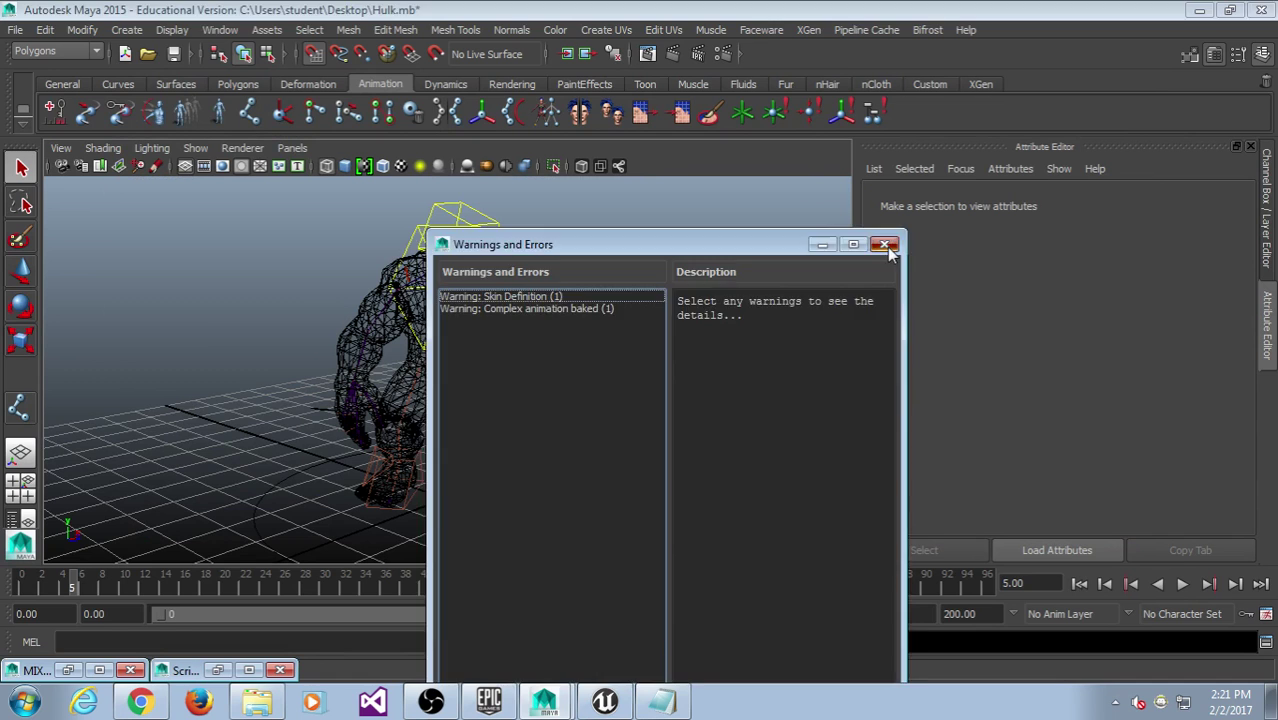
{"action": "left_click", "coordinate": [886, 247]}
Switch to Unreal and choose hulk.fbx from the Desktop's Hulk folder for import into the Content/Hulk folder.
{"action": "left_click", "coordinate": [604, 701]}
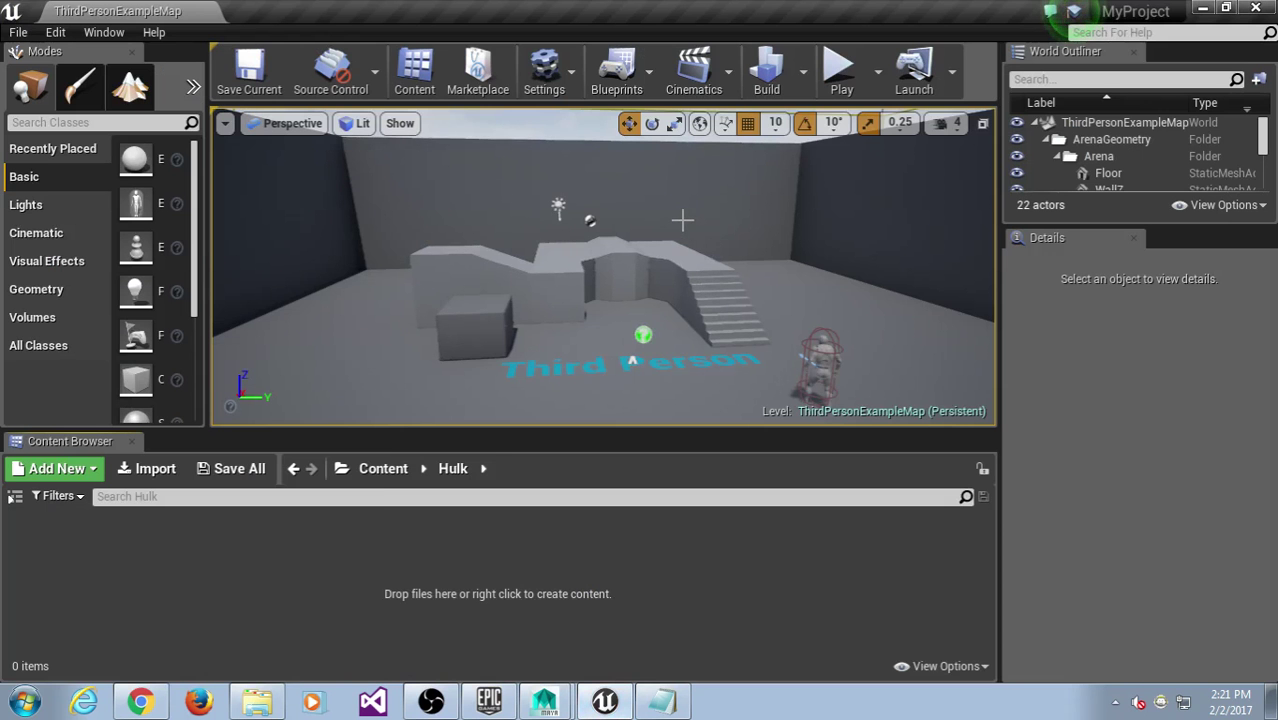
{"action": "left_click", "coordinate": [374, 470]}
{"action": "double_click", "coordinate": [66, 555]}
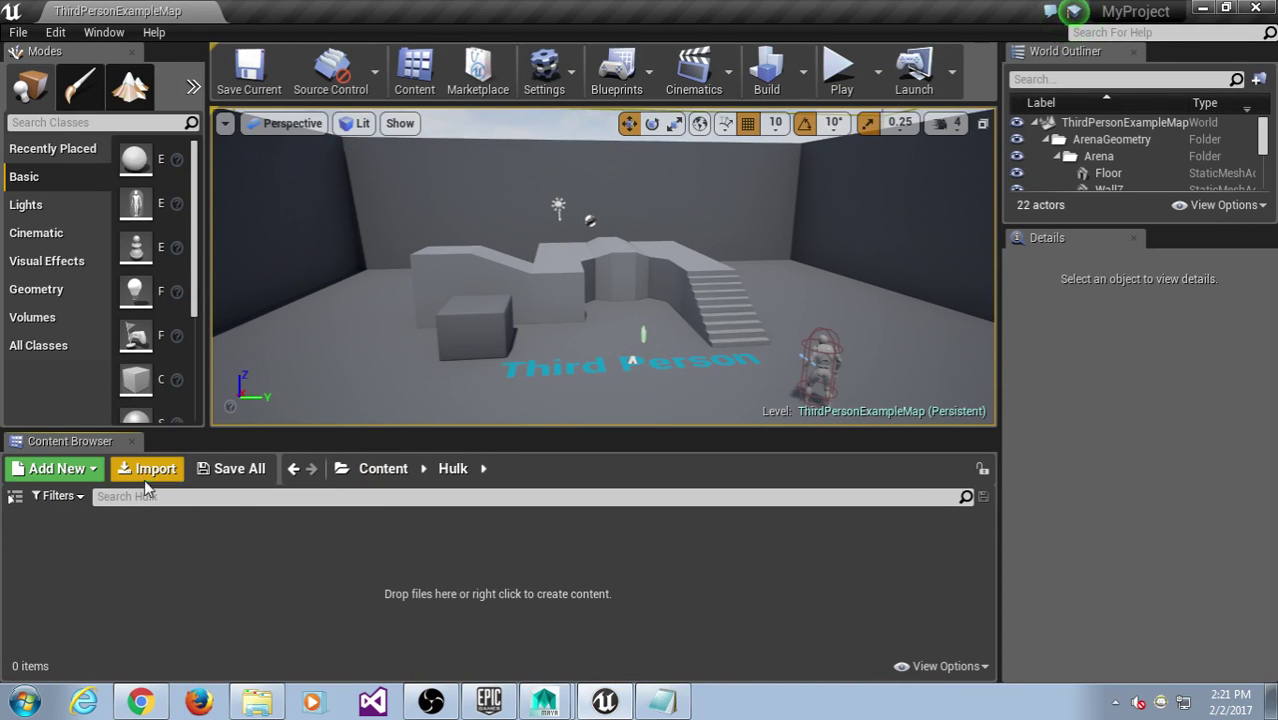
{"action": "left_click", "coordinate": [144, 479]}
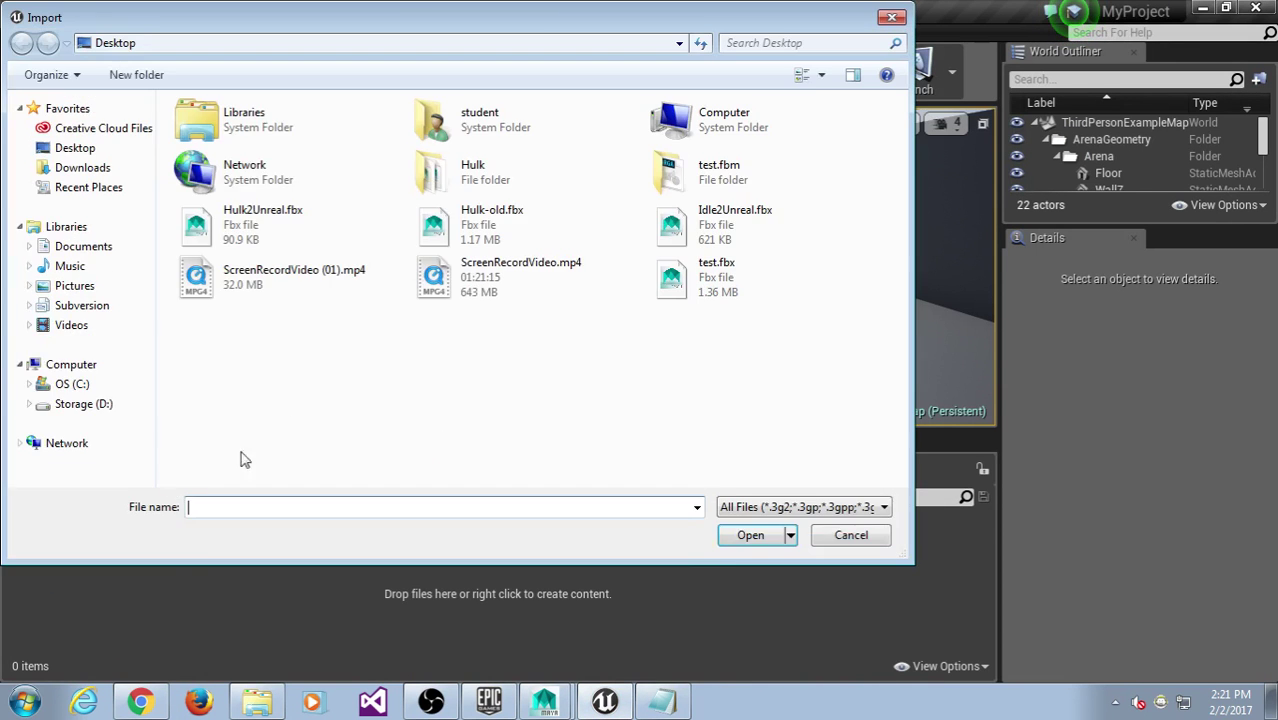
{"action": "double_click", "coordinate": [499, 167]}
{"action": "left_click", "coordinate": [248, 132]}
{"action": "left_click", "coordinate": [752, 535]}
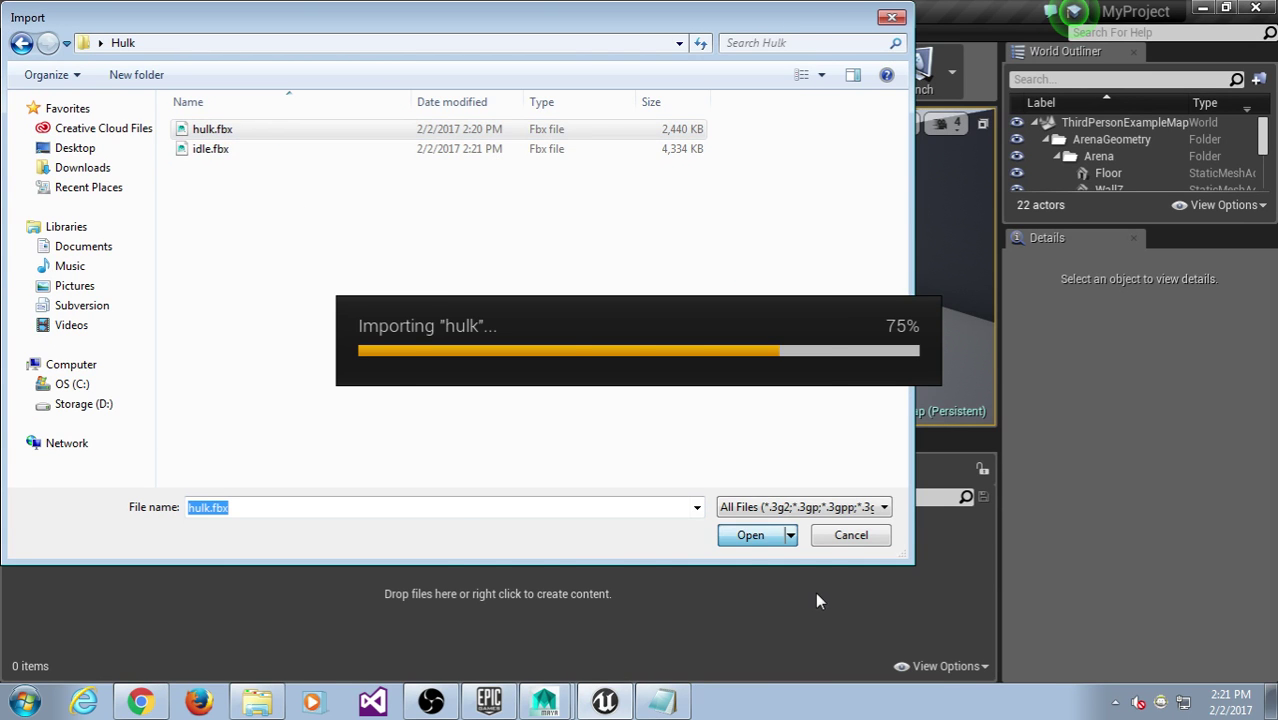
Import all of the hulk file as a skeletal mesh with the default FBX options, and dismiss the message log.
{"action": "left_click_drag", "start_coordinate": [646, 270], "coordinate": [546, 115]}
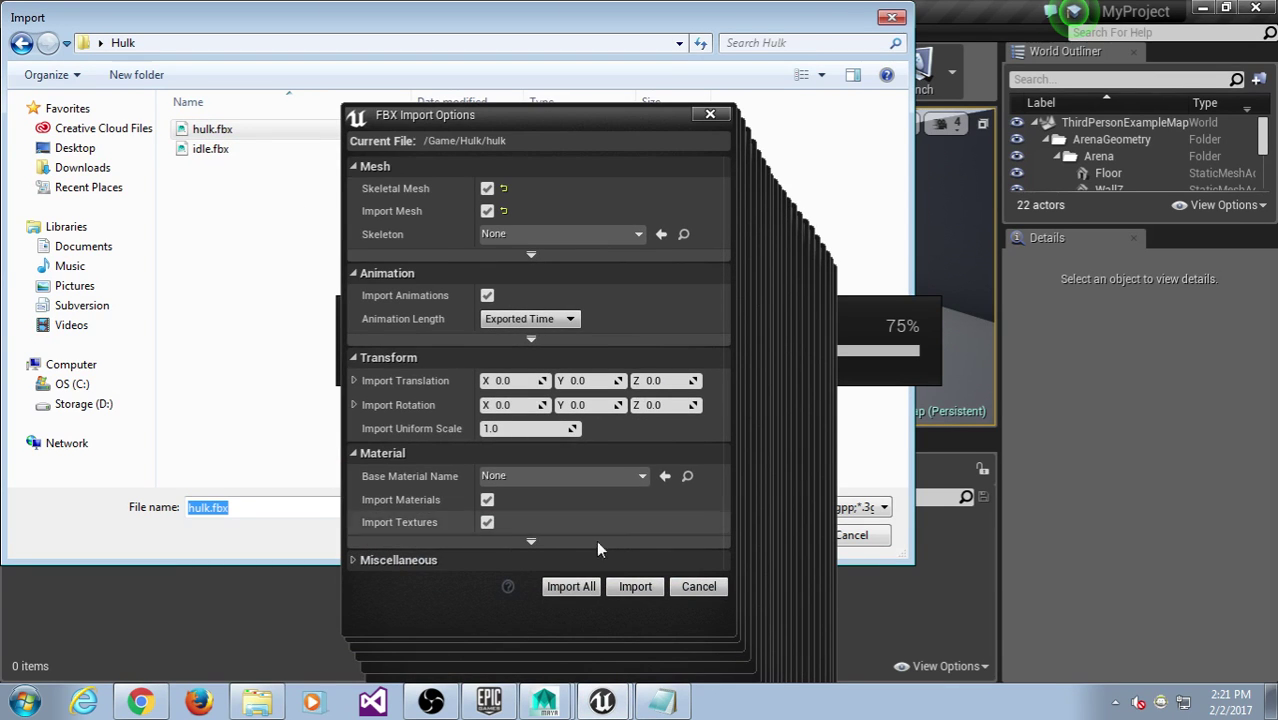
{"action": "left_click", "coordinate": [587, 590]}
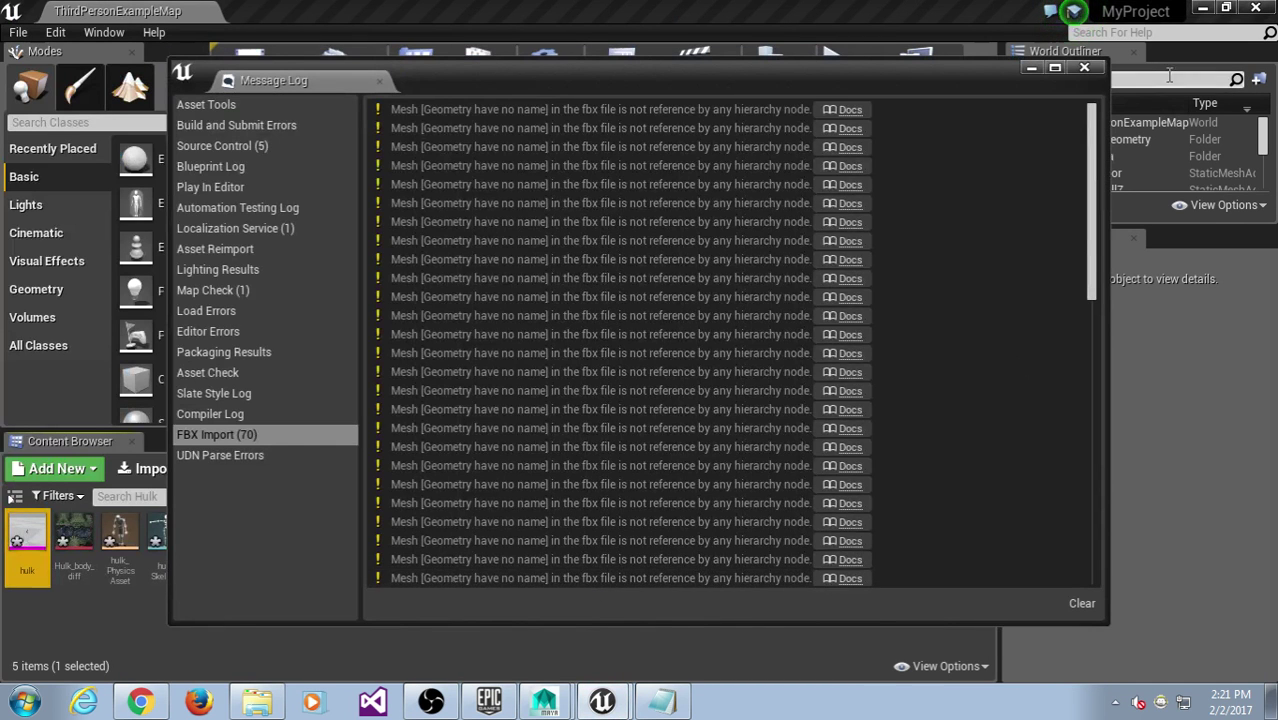
{"action": "left_click", "coordinate": [1084, 67]}
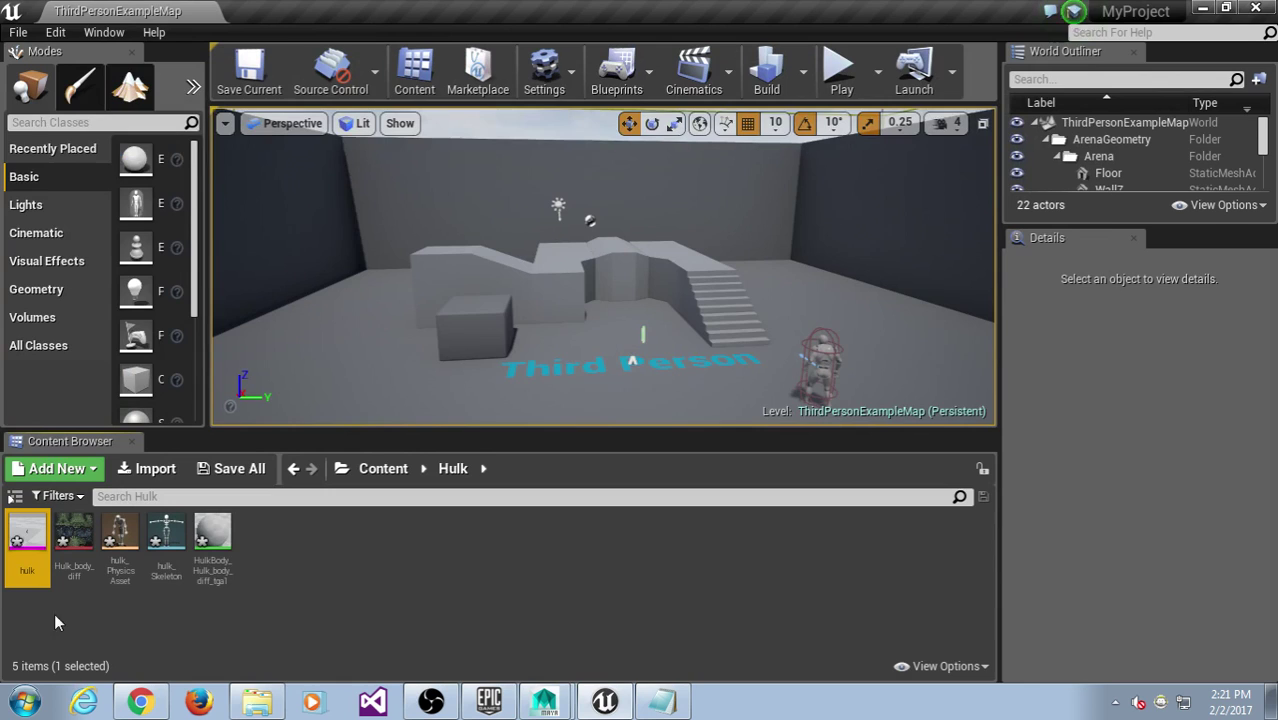
Open the hulk skeletal mesh in a docked editor, examine its size and textured body, and close the editor.
{"action": "double_click", "coordinate": [22, 530]}
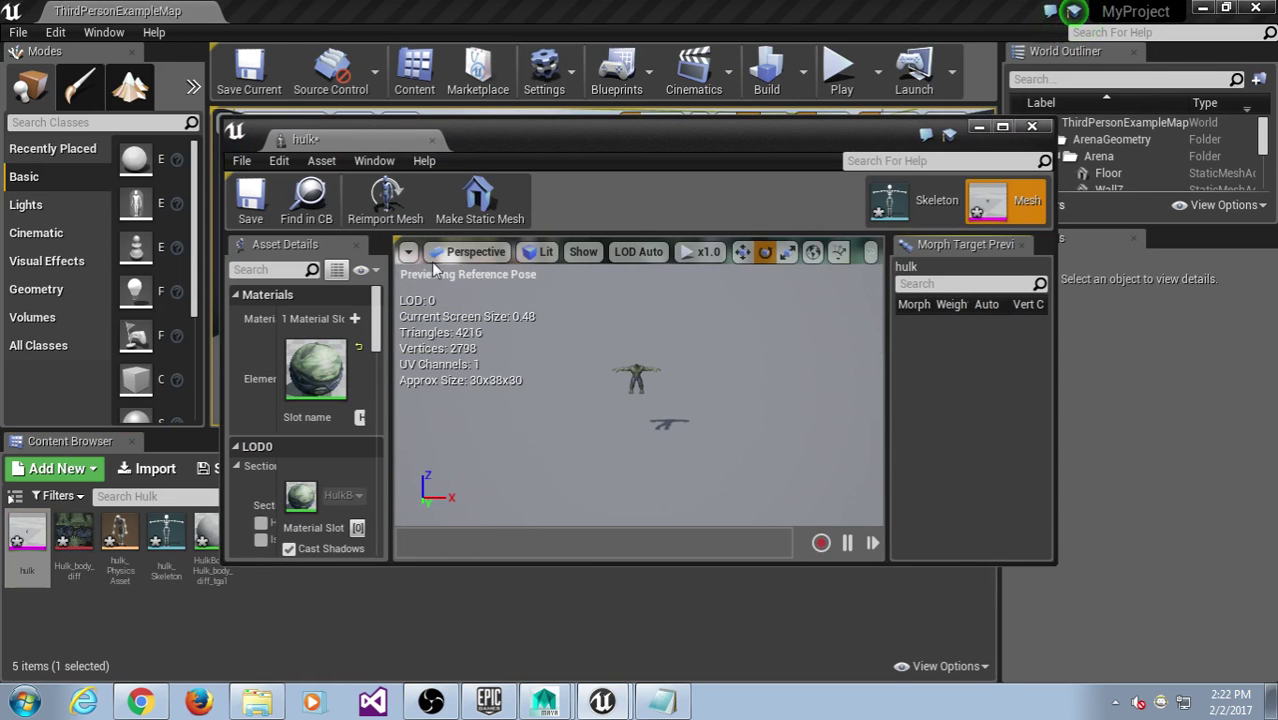
{"action": "left_click_drag", "start_coordinate": [322, 136], "coordinate": [343, 8]}
{"action": "scroll", "coordinate": [742, 485], "scroll_direction": "up", "scroll_amount": 1}
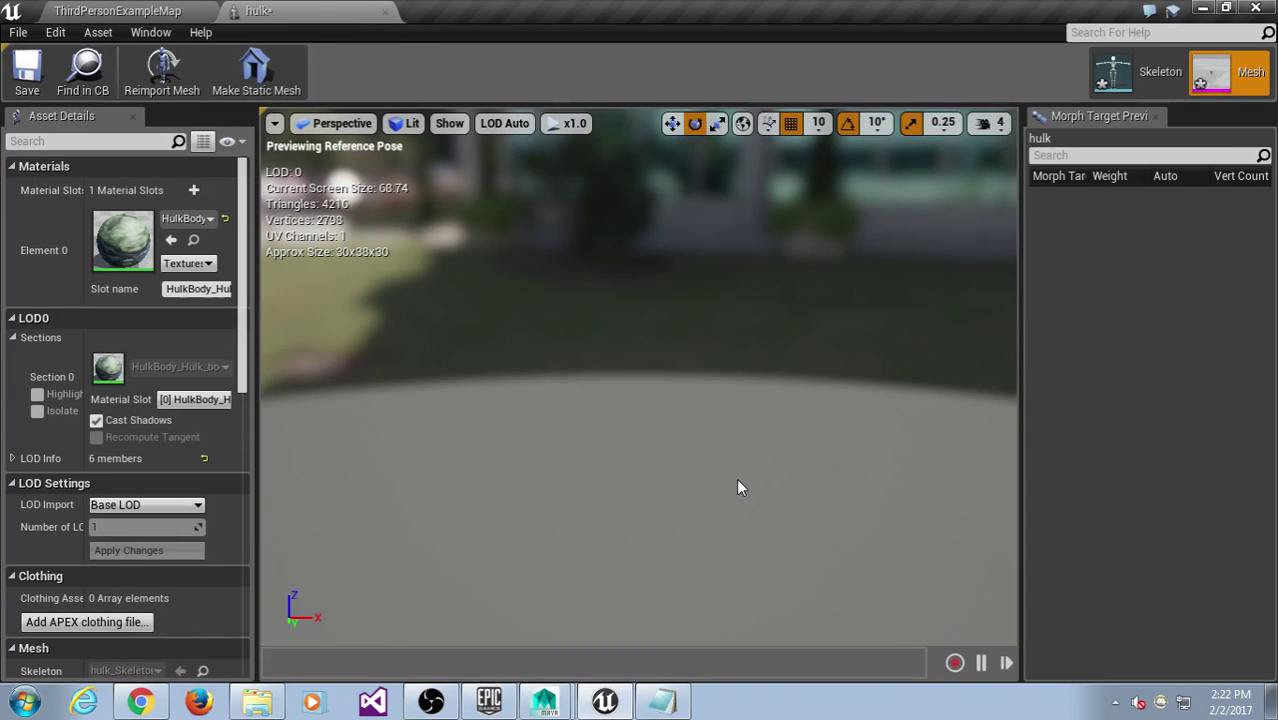
{"action": "scroll", "coordinate": [736, 480], "scroll_direction": "down", "scroll_amount": 1}
{"action": "left_click_drag", "start_coordinate": [729, 463], "coordinate": [305, 420], "text": "alt"}
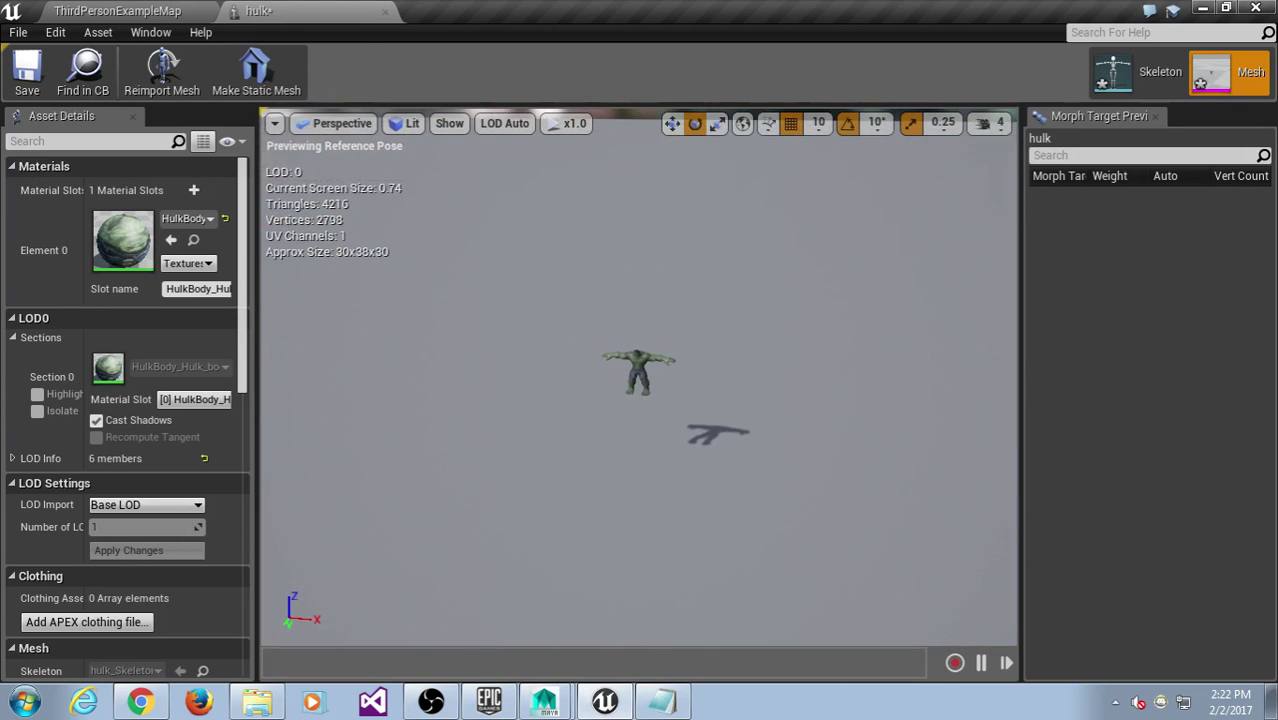
{"action": "left_click", "coordinate": [385, 14]}
{"action": "left_click", "coordinate": [1203, 8]}
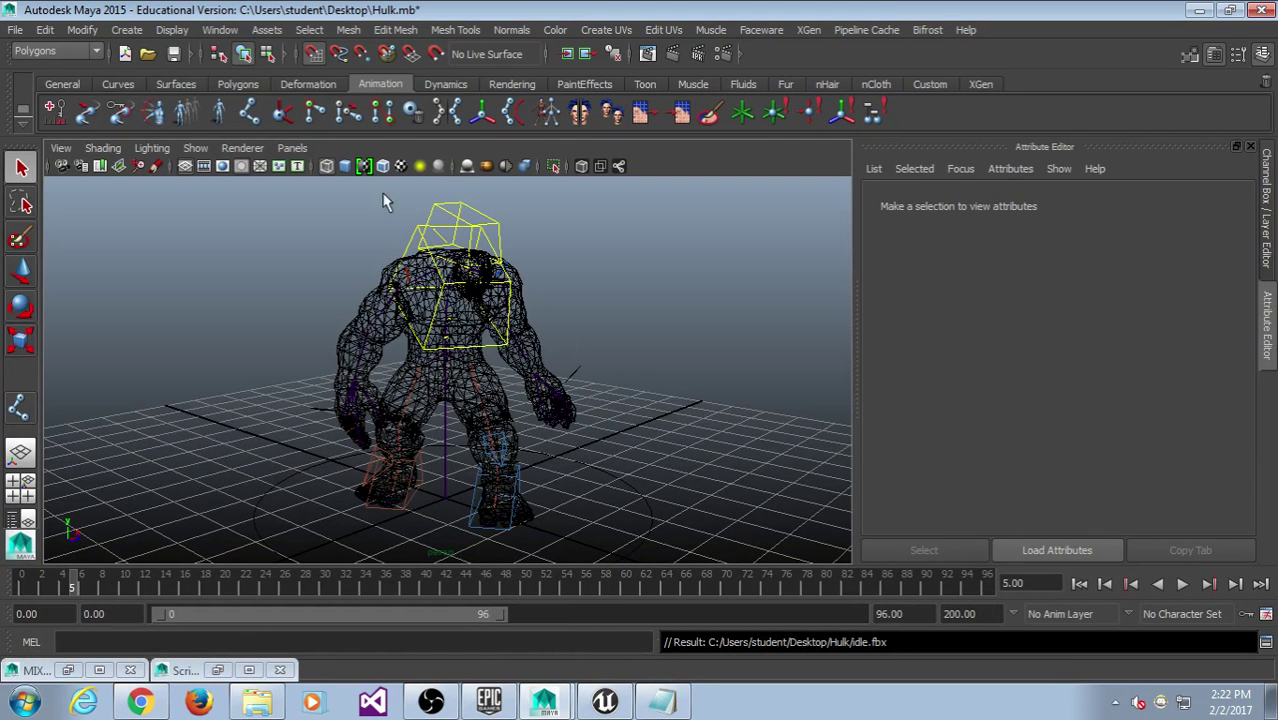
{"action": "left_click", "coordinate": [1194, 10]}
{"action": "left_click", "coordinate": [605, 700]}
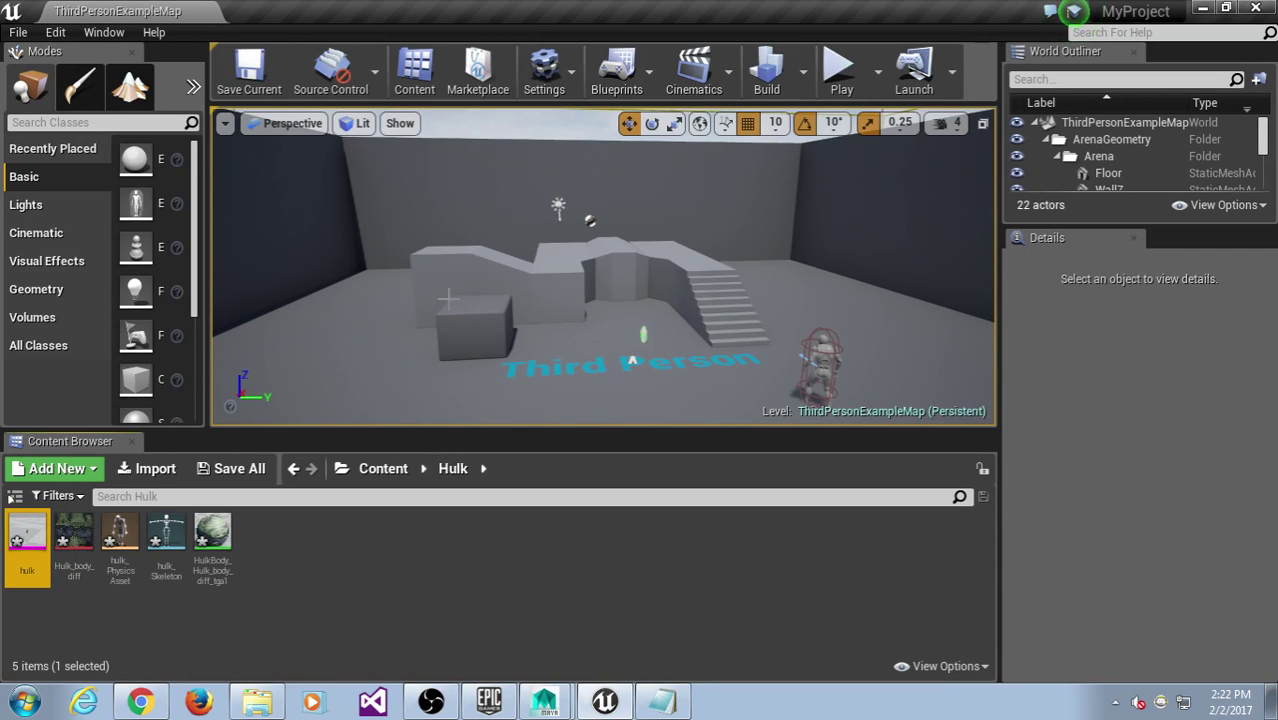
Place the hulk skeletal mesh on the level floor, check its scale up close, and delete it from the level.
{"action": "left_click_drag", "start_coordinate": [462, 431], "coordinate": [454, 481]}
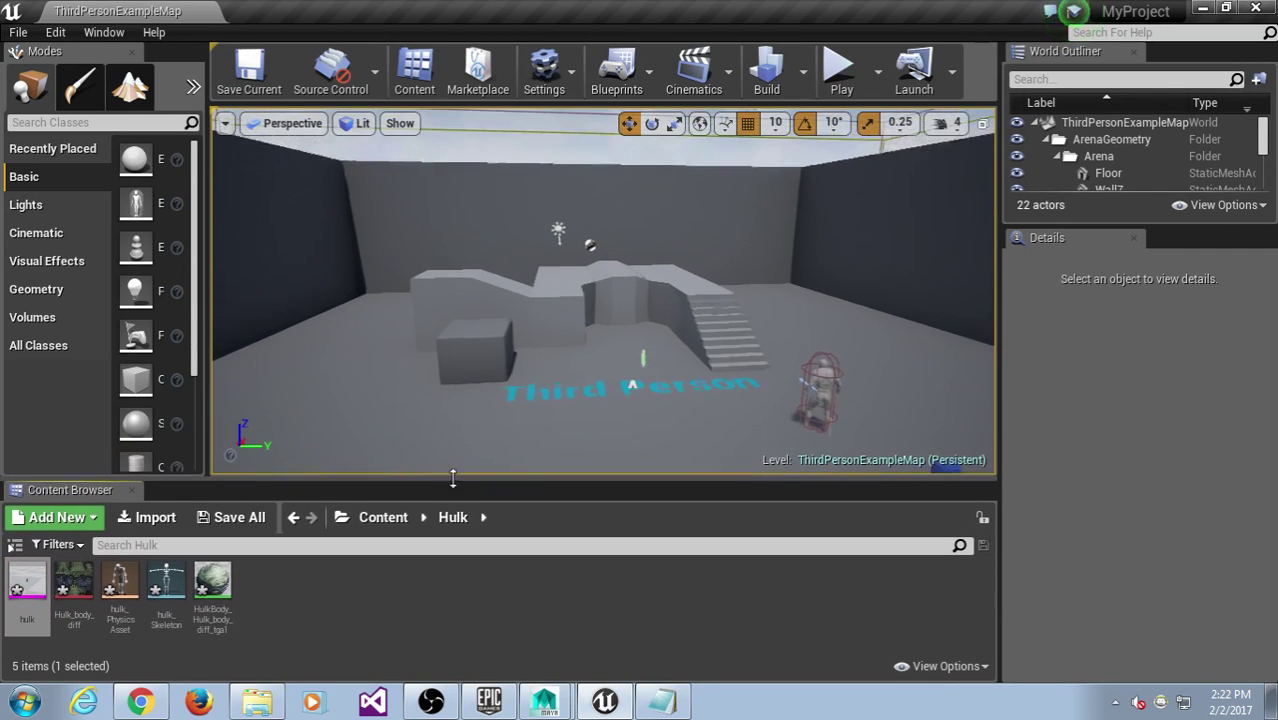
{"action": "middle_click_drag", "start_coordinate": [455, 405], "coordinate": [356, 466]}
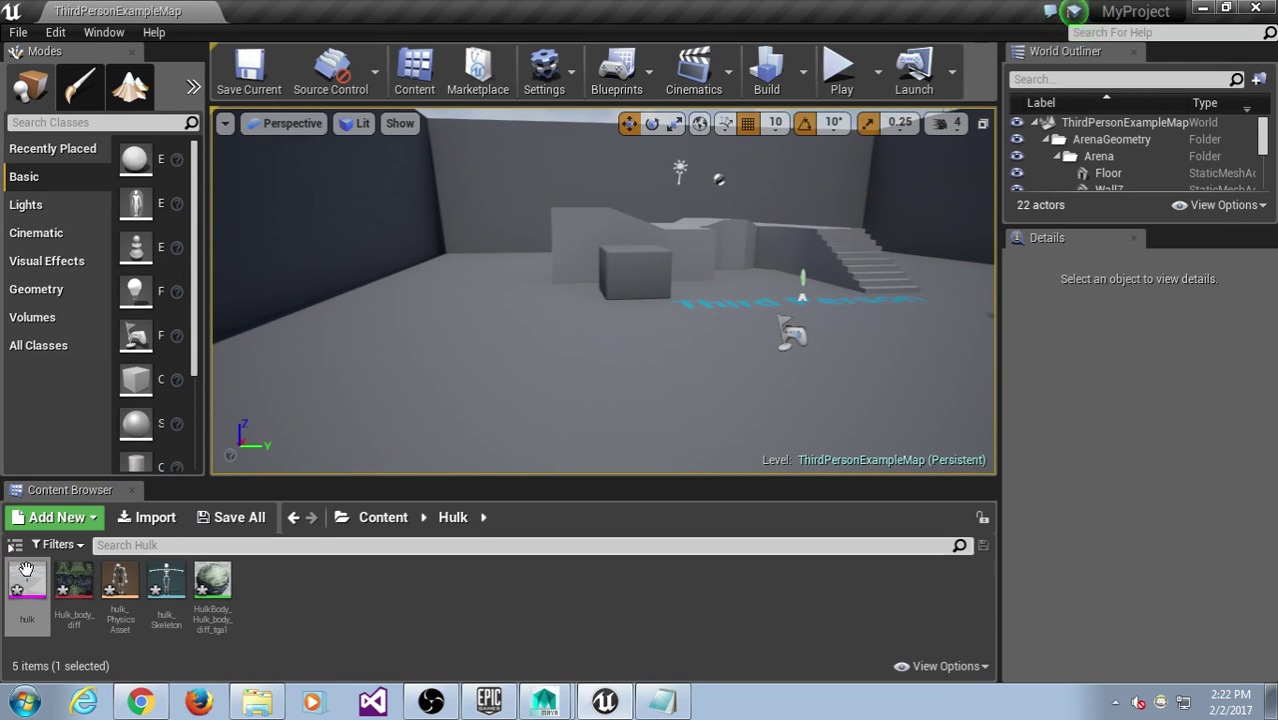
{"action": "left_click_drag", "start_coordinate": [28, 590], "coordinate": [508, 365]}
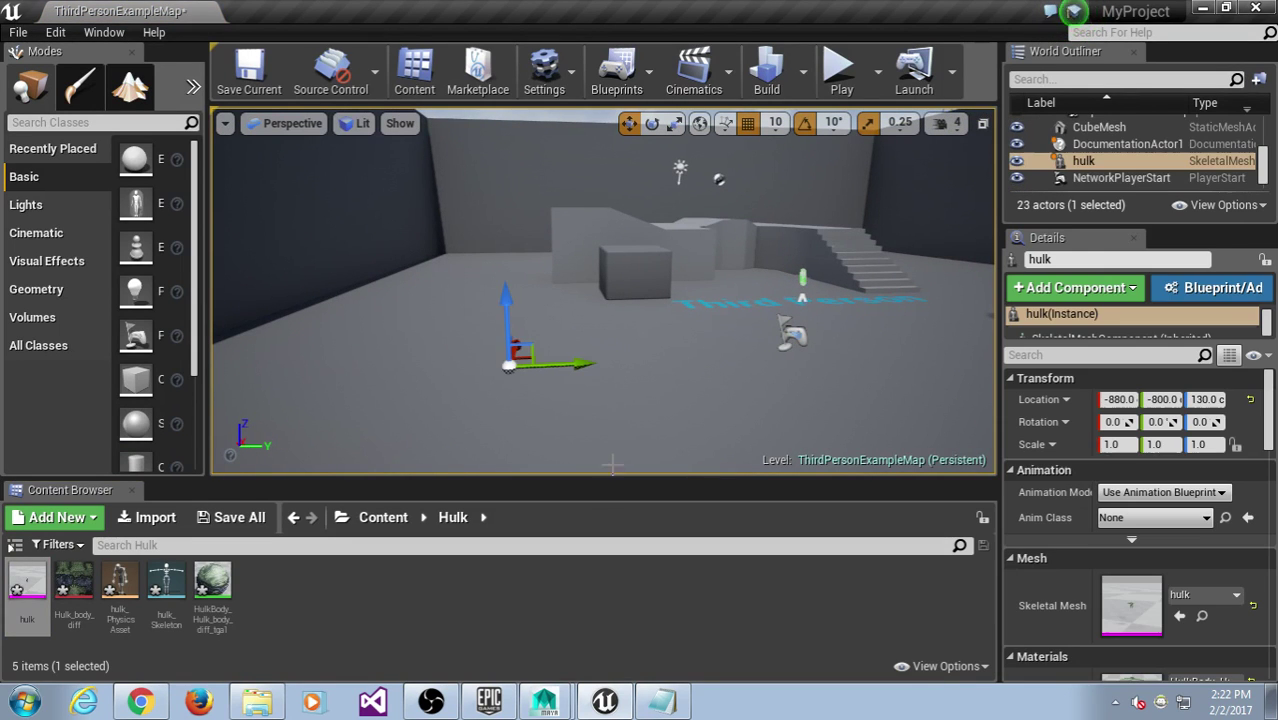
{"action": "key", "text": "f"}
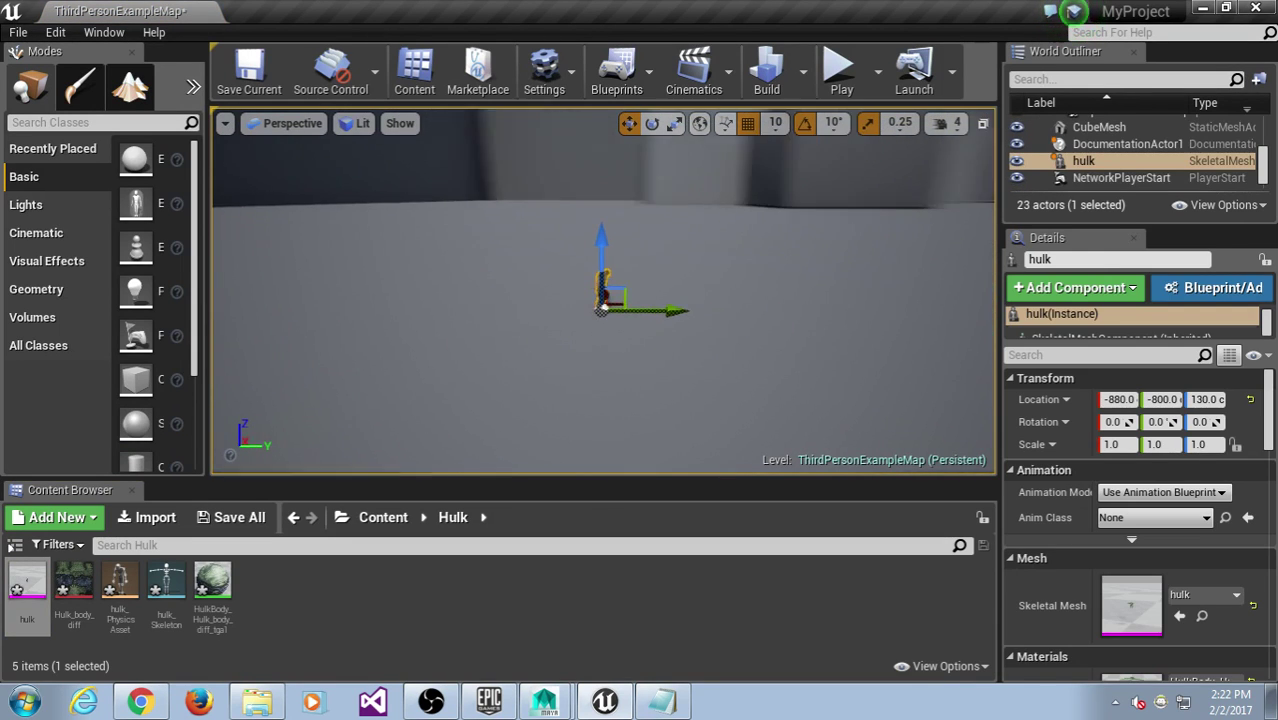
{"action": "left_click_drag", "start_coordinate": [727, 283], "coordinate": [632, 280], "text": "alt"}
{"action": "scroll", "coordinate": [697, 280], "scroll_direction": "up", "scroll_amount": 2}
{"action": "scroll", "coordinate": [697, 280], "scroll_direction": "down", "scroll_amount": 3}
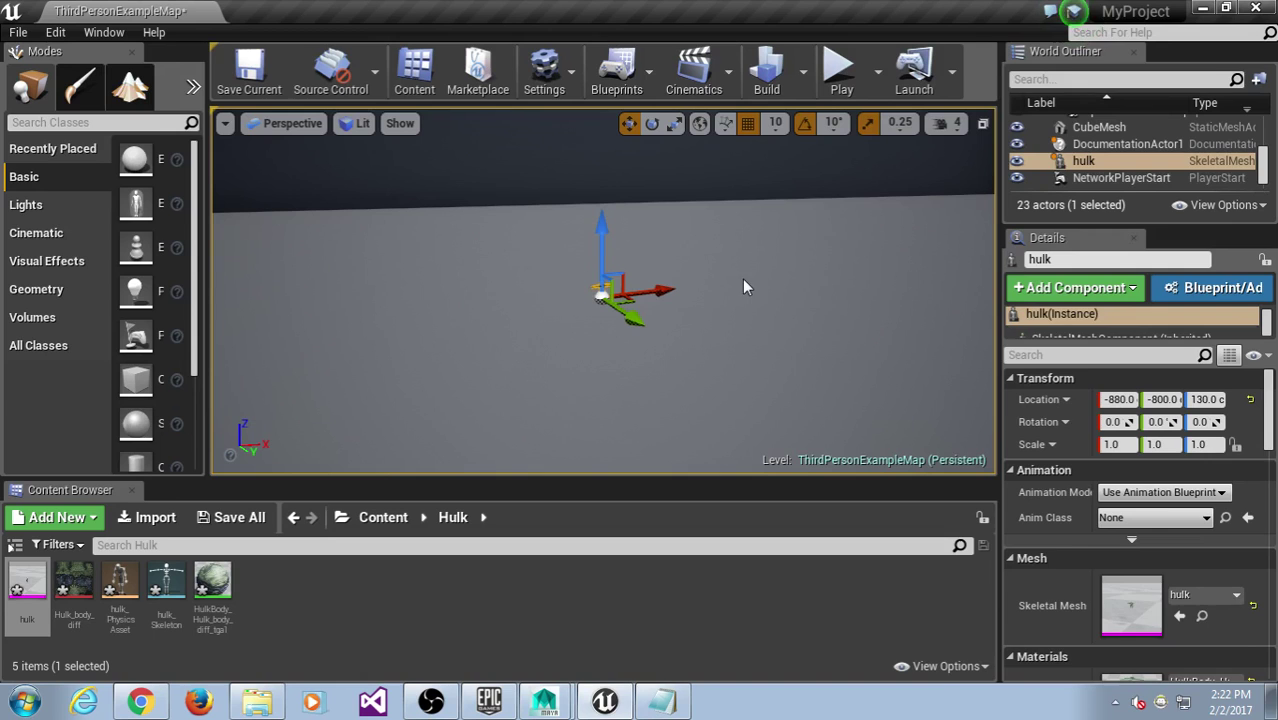
{"action": "key", "text": "Delete"}
{"action": "right_click_drag", "start_coordinate": [739, 291], "coordinate": [940, 285]}
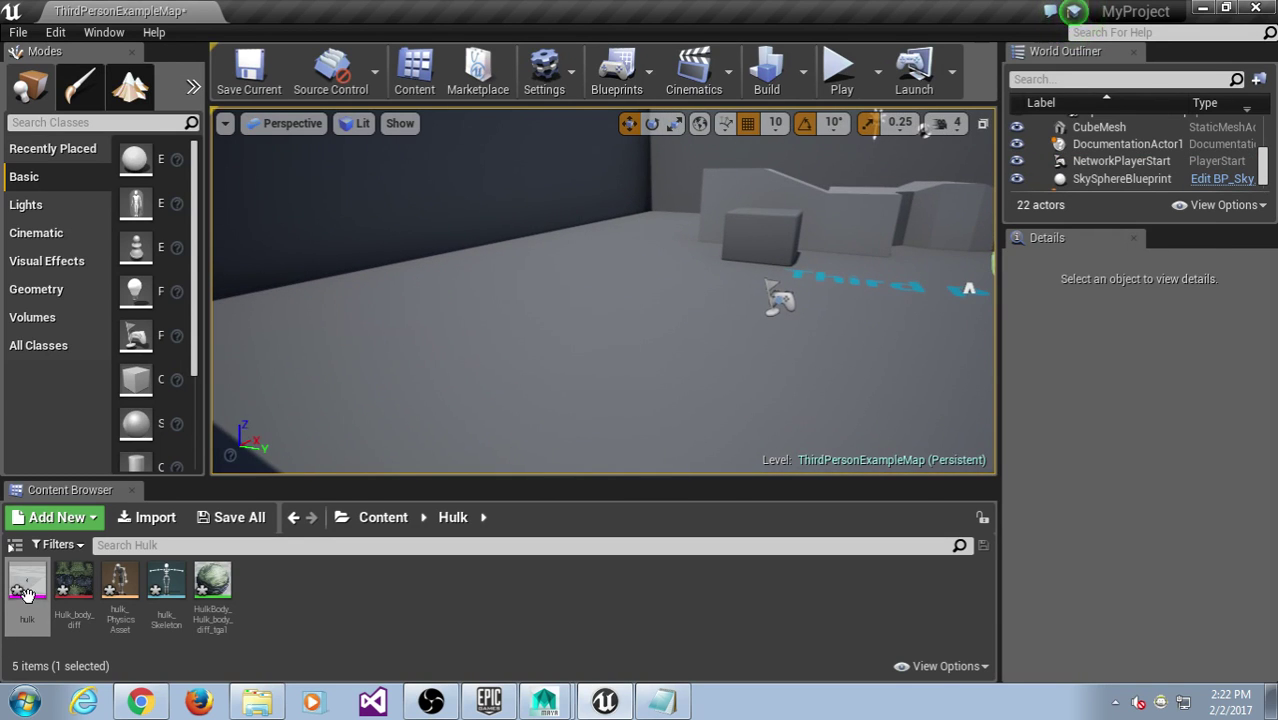
Reopen the hulk skeletal mesh, examine its hip bone and its asset and import transform settings, and close the editor.
{"action": "left_click", "coordinate": [600, 636]}
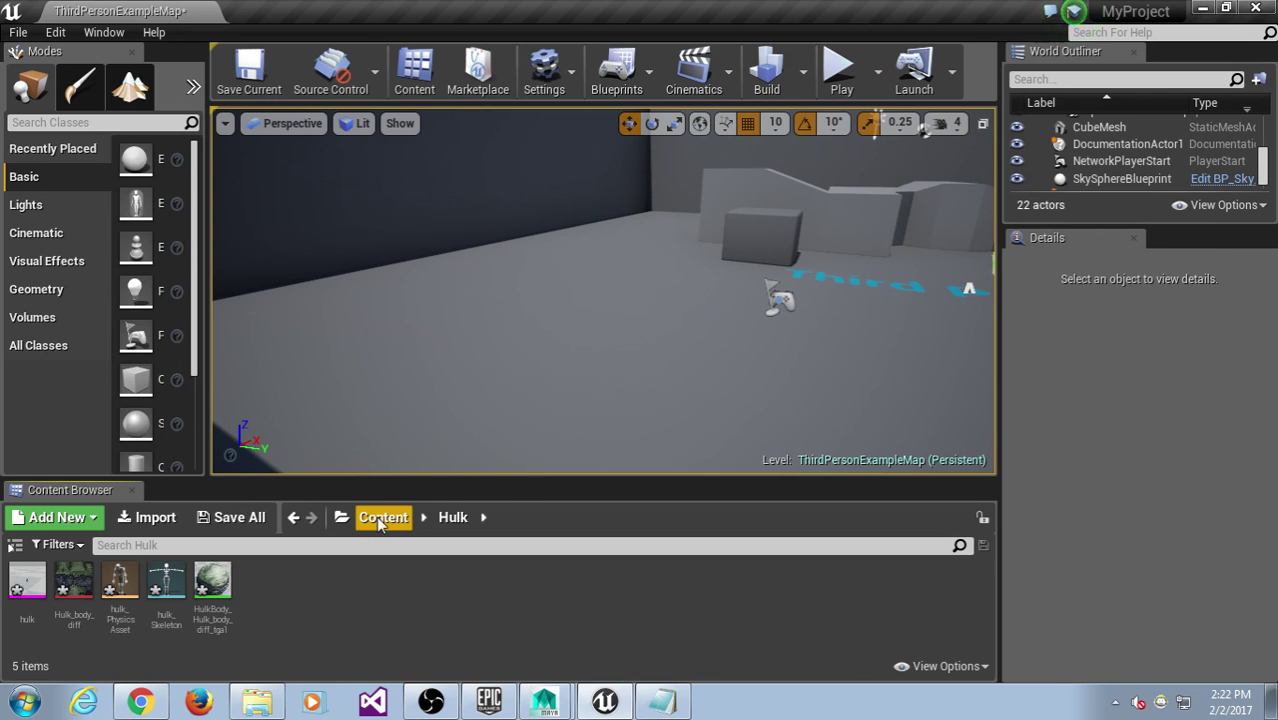
{"action": "double_click", "coordinate": [27, 585]}
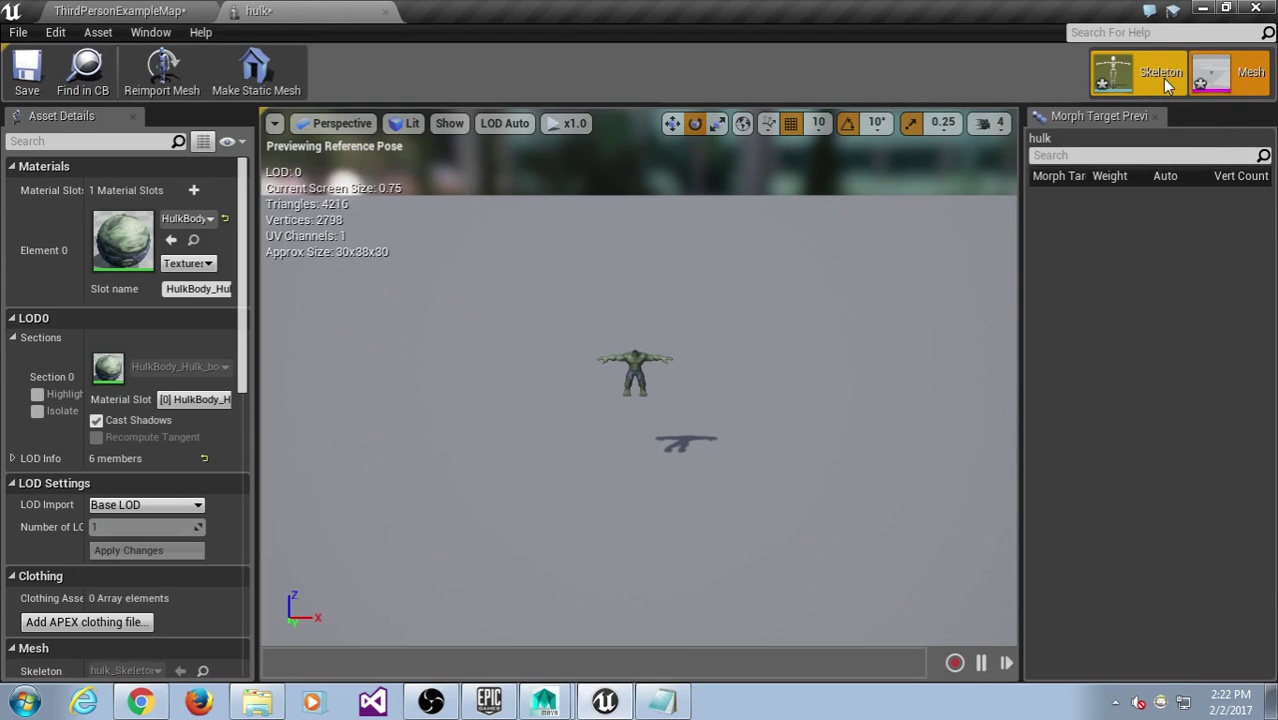
{"action": "left_click_drag", "start_coordinate": [639, 394], "coordinate": [768, 398]}
{"action": "scroll", "coordinate": [639, 394], "scroll_direction": "up", "scroll_amount": 5}
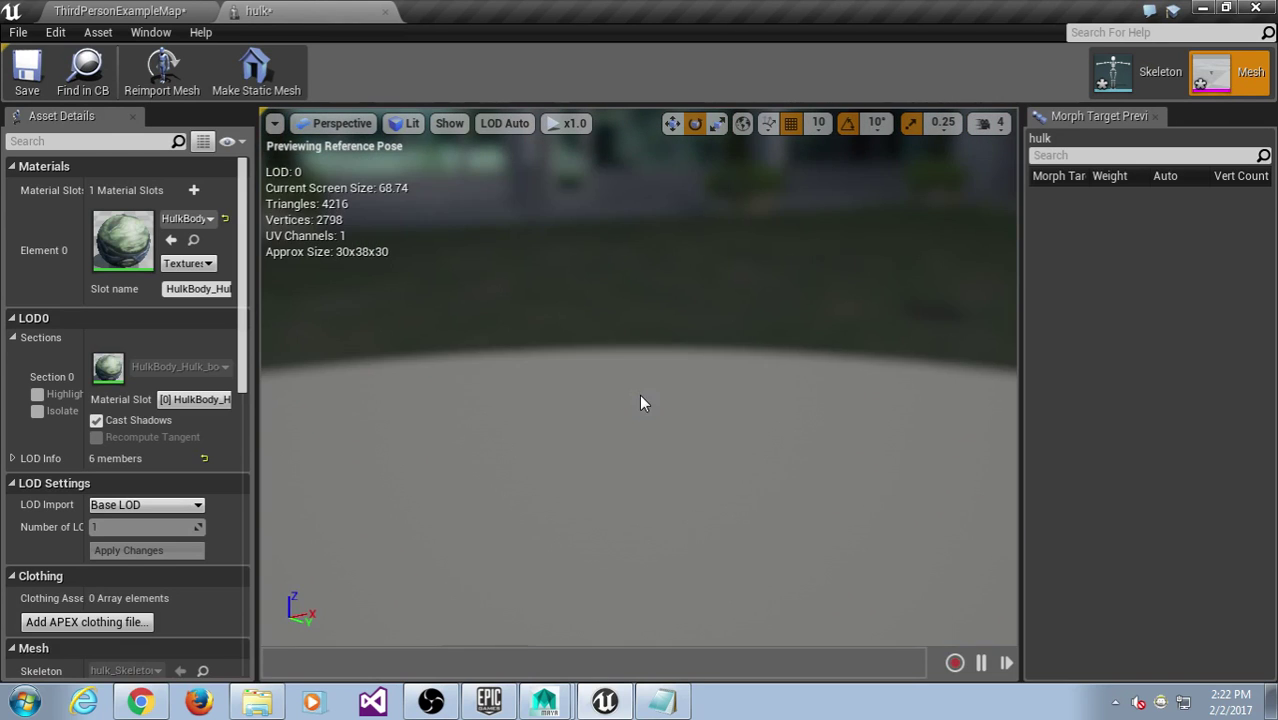
{"action": "scroll", "coordinate": [639, 394], "scroll_direction": "down", "scroll_amount": 5}
{"action": "left_click_drag", "start_coordinate": [639, 394], "coordinate": [565, 394]}
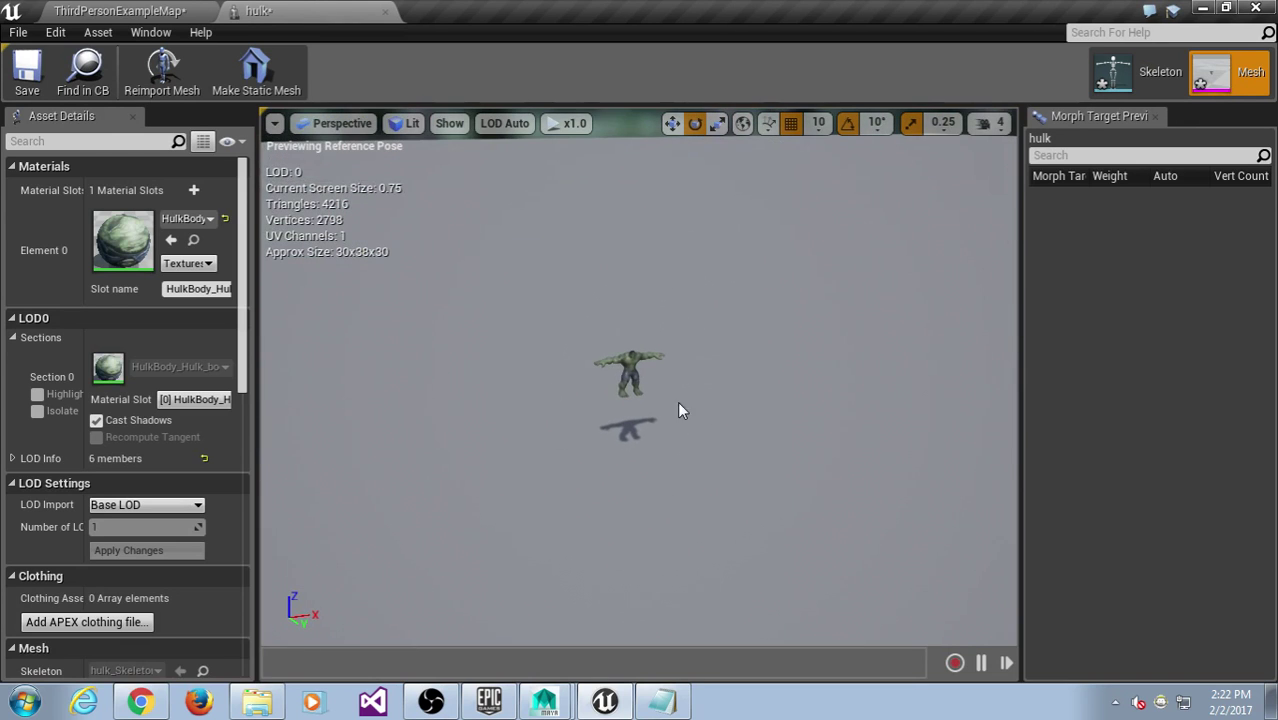
{"action": "left_click", "coordinate": [624, 377]}
{"action": "left_click_drag", "start_coordinate": [243, 334], "coordinate": [240, 549]}
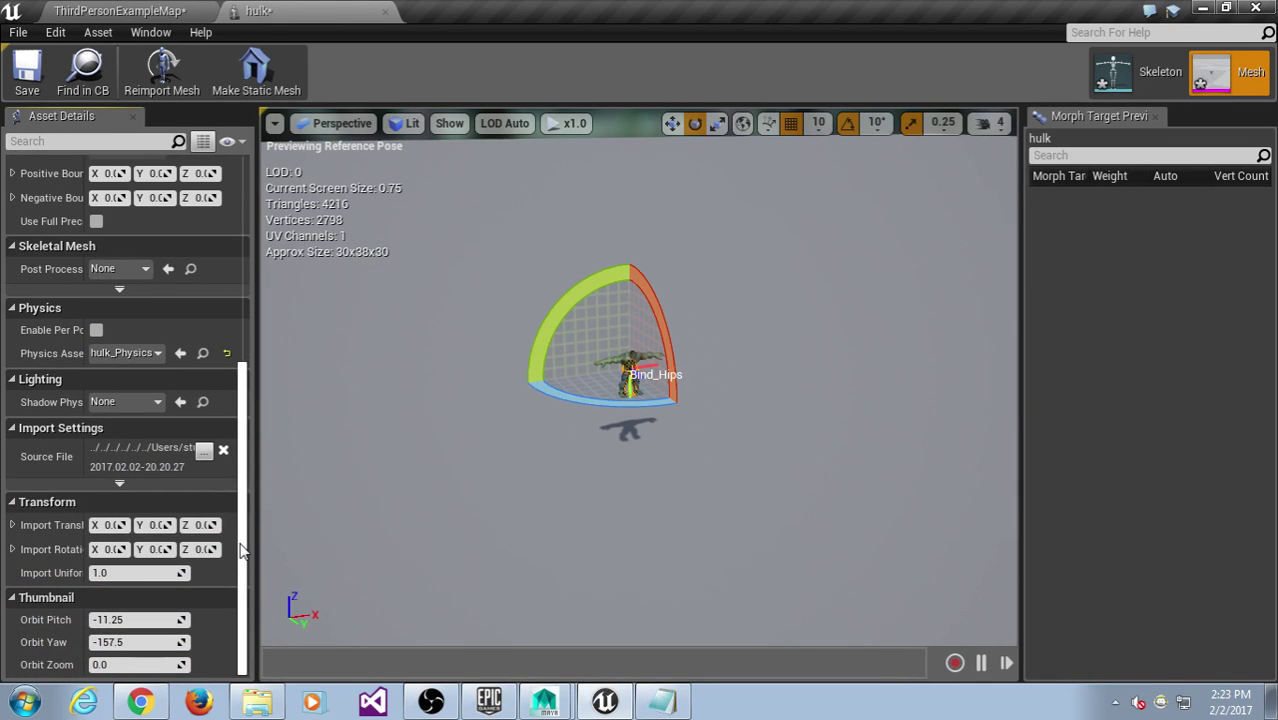
{"action": "left_click_drag", "start_coordinate": [240, 549], "coordinate": [245, 340]}
{"action": "left_click", "coordinate": [385, 12]}
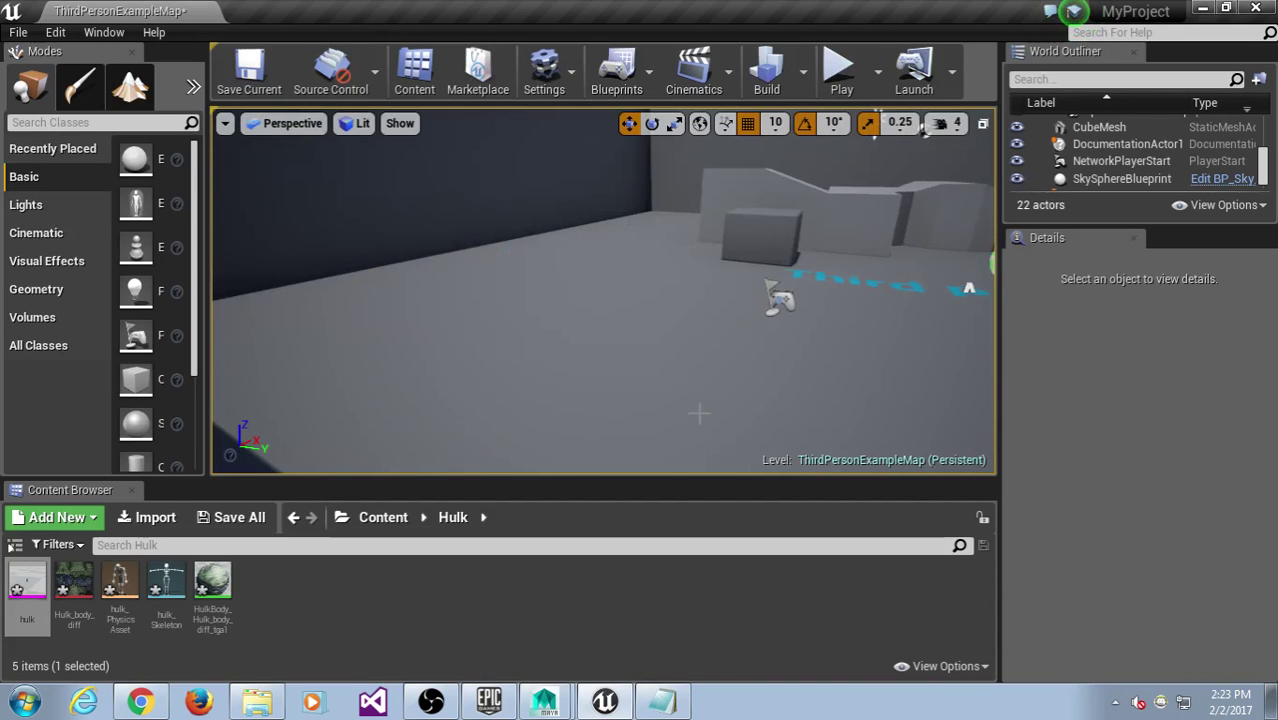
Search the whole Content folder for "third" and select the ThirdPerson_AnimBP asset.
{"action": "left_click", "coordinate": [373, 517]}
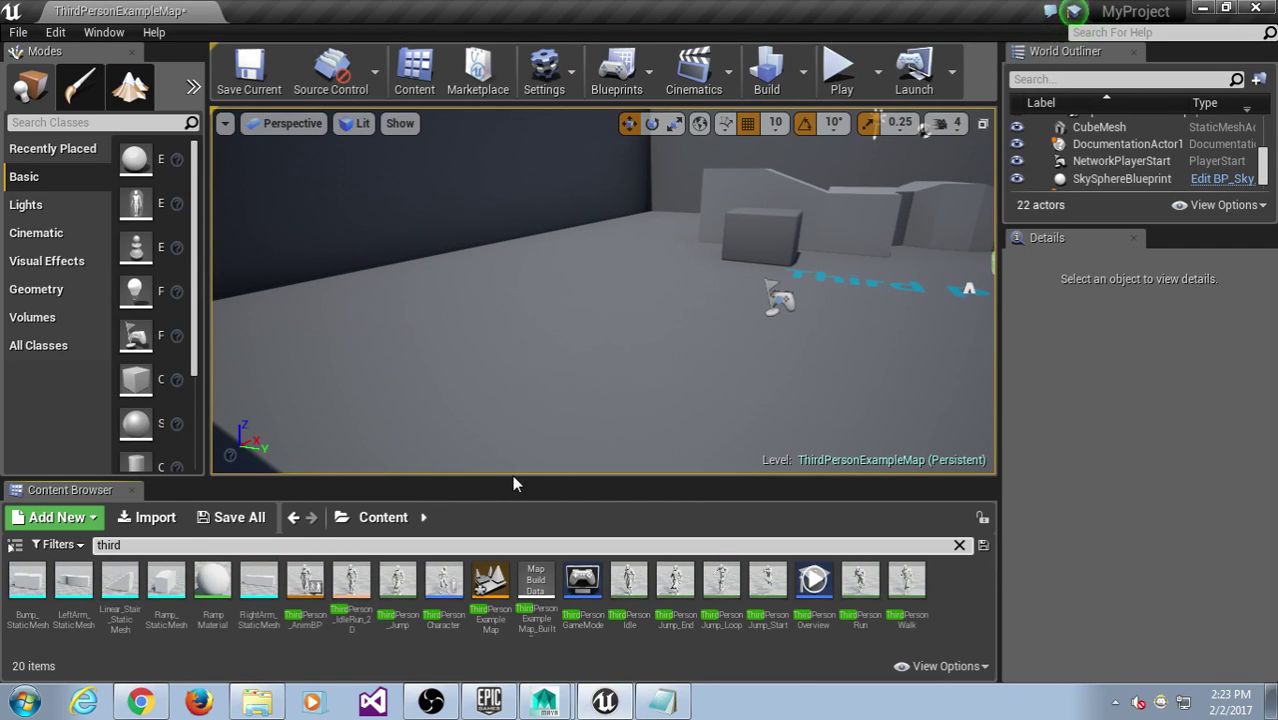
{"action": "left_click_drag", "start_coordinate": [516, 480], "coordinate": [518, 366]}
{"action": "right_click_drag", "start_coordinate": [819, 231], "coordinate": [990, 222]}
{"action": "key", "text": "w"}
{"action": "right_click_drag", "start_coordinate": [680, 307], "coordinate": [676, 307]}
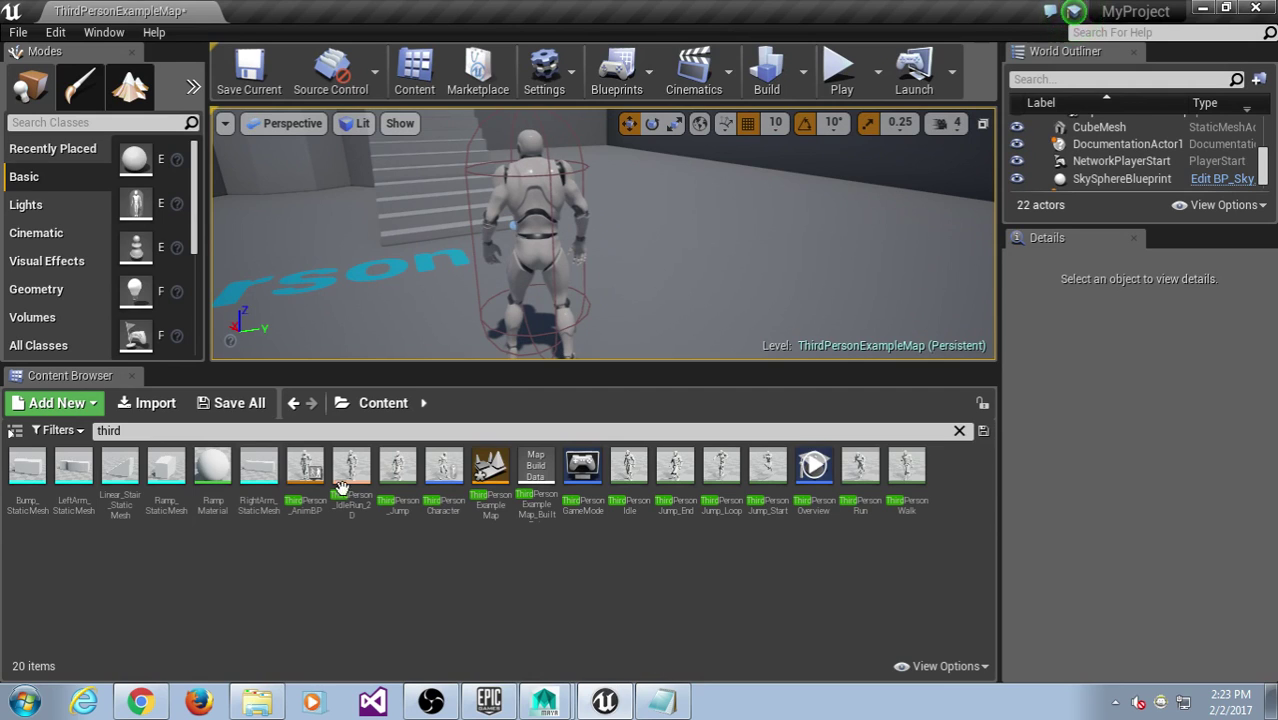
{"action": "left_click", "coordinate": [106, 430]}
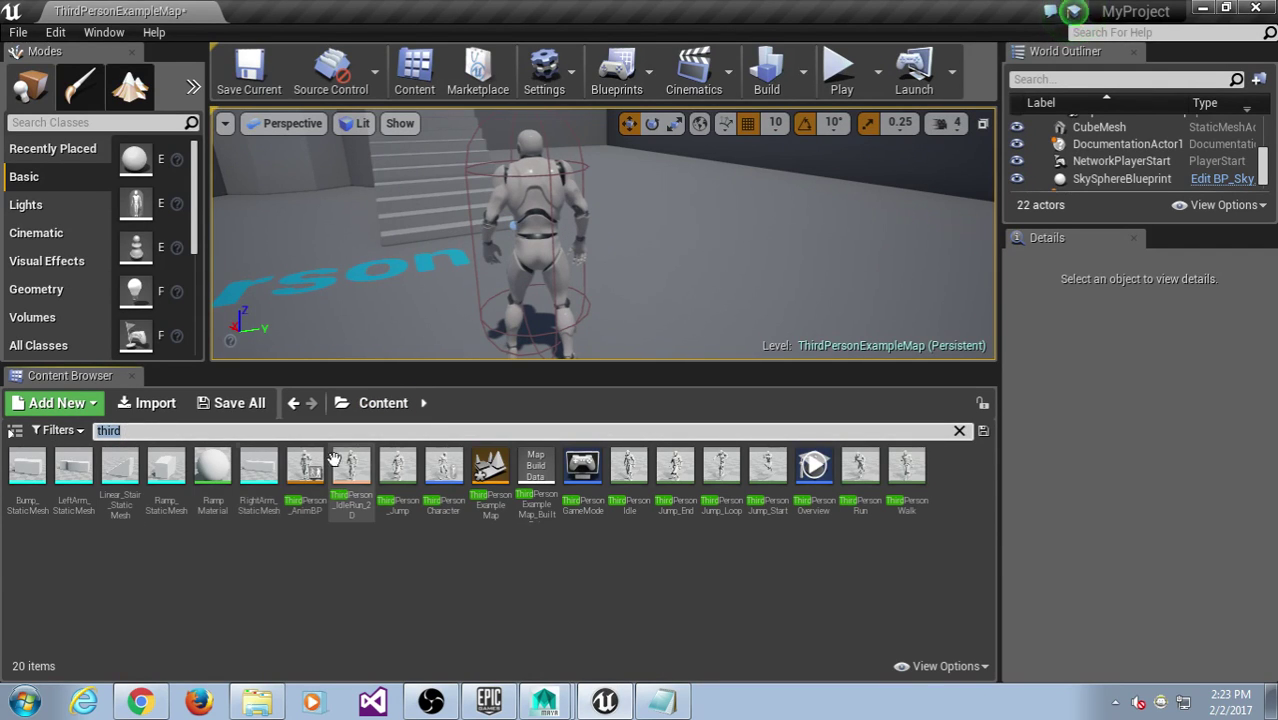
{"action": "left_click", "coordinate": [304, 462]}
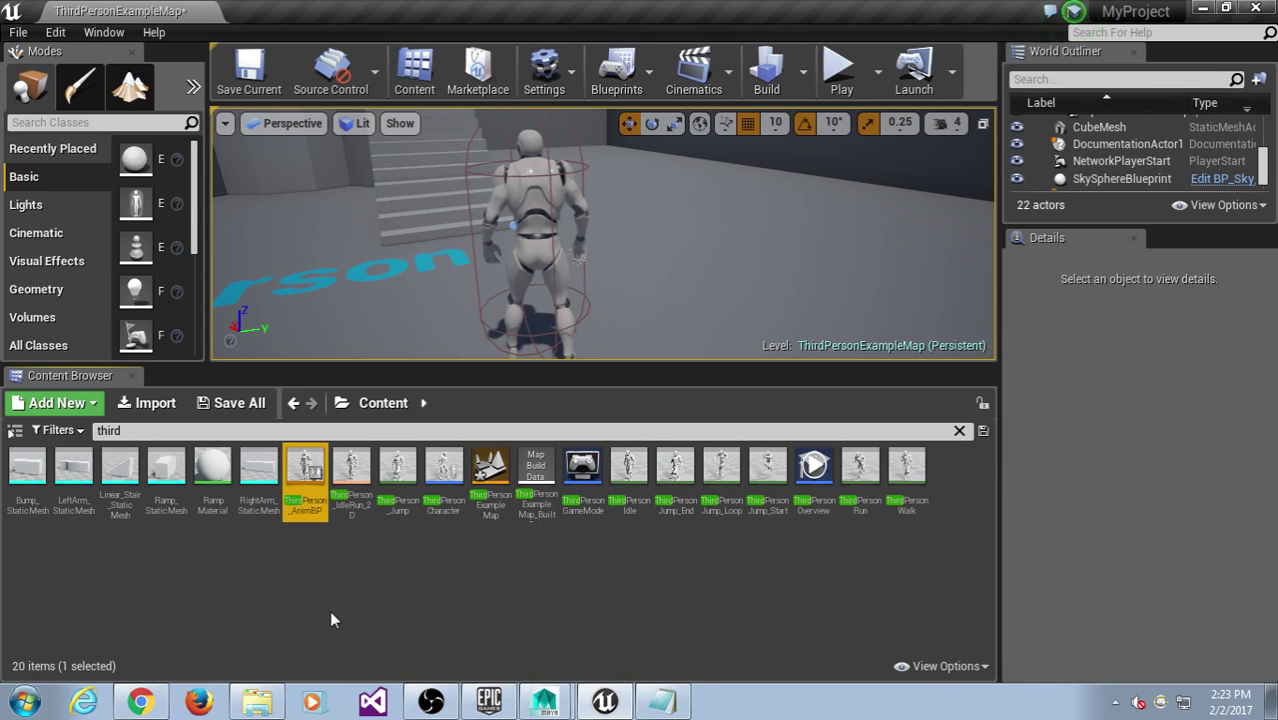
Duplicate and retarget ThirdPerson_AnimBP to hulk_Skeleton with Remap referenced assets and Convert Spaces to new Skeleton enabled, leaving the remapped assets at None.
{"action": "right_click", "coordinate": [304, 462]}
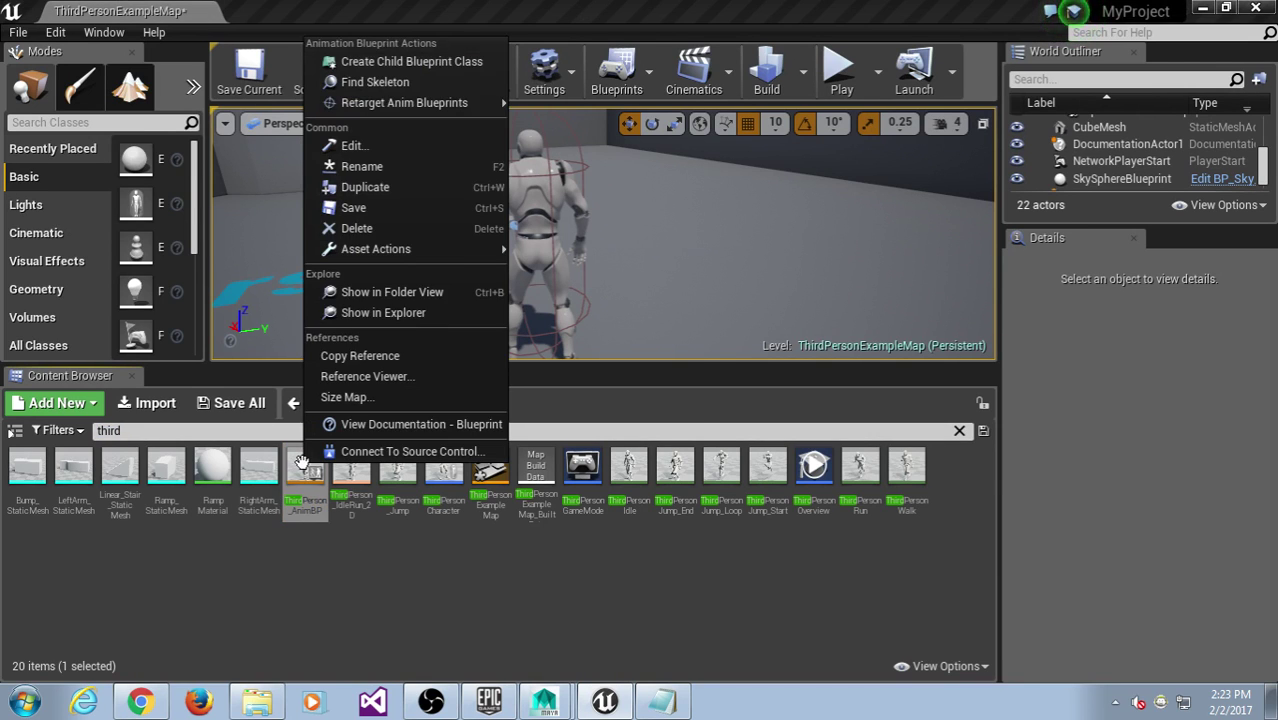
{"action": "mouse_move", "coordinate": [388, 106]}
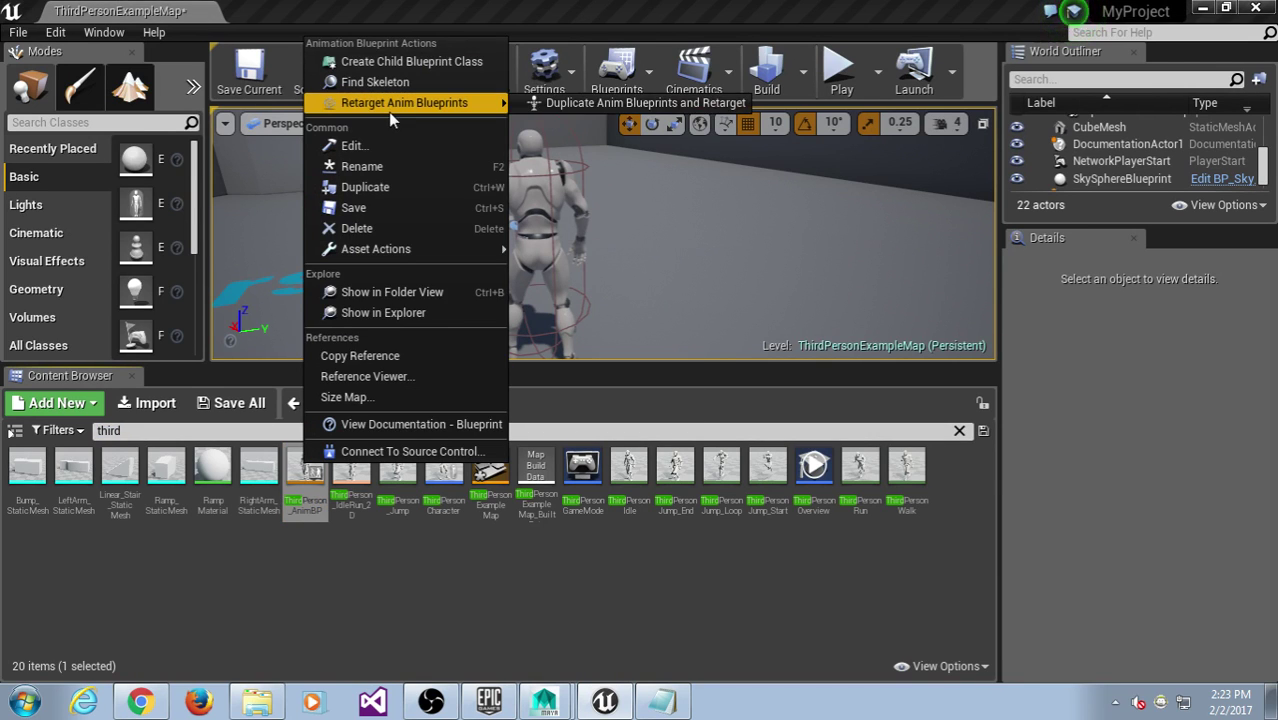
{"action": "left_click", "coordinate": [636, 107]}
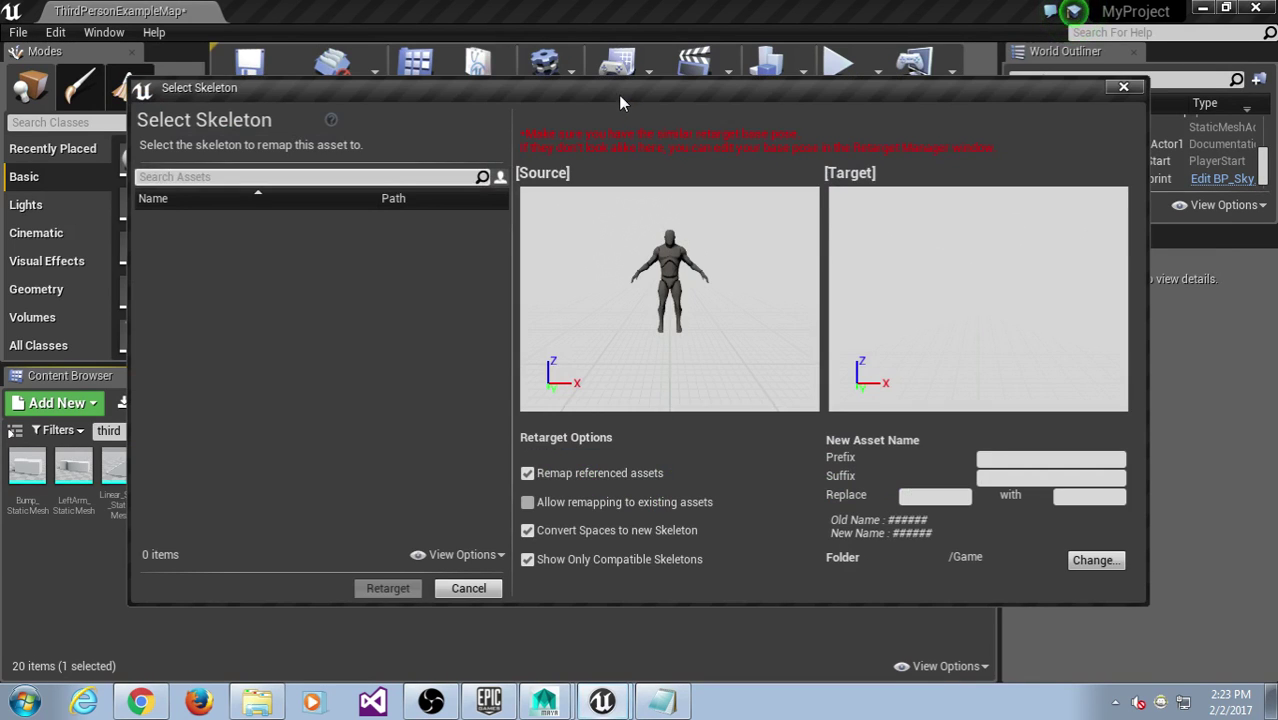
{"action": "left_click", "coordinate": [538, 510]}
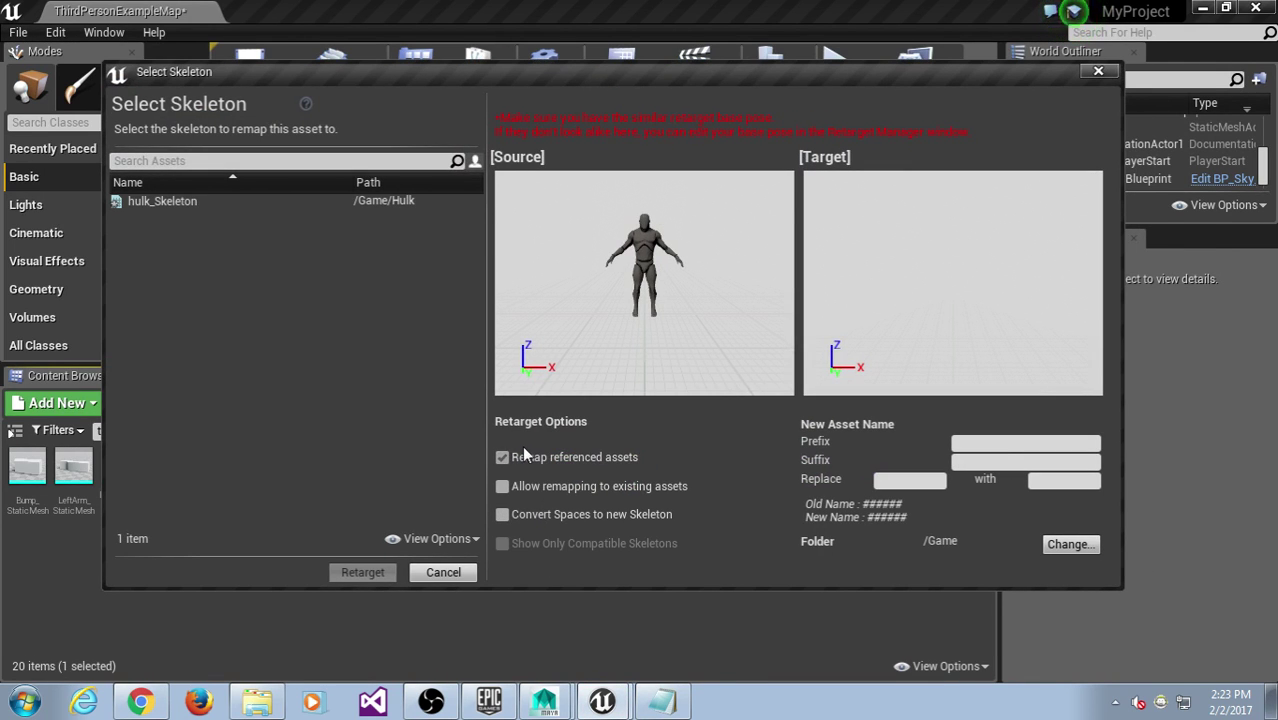
{"action": "left_click", "coordinate": [182, 201]}
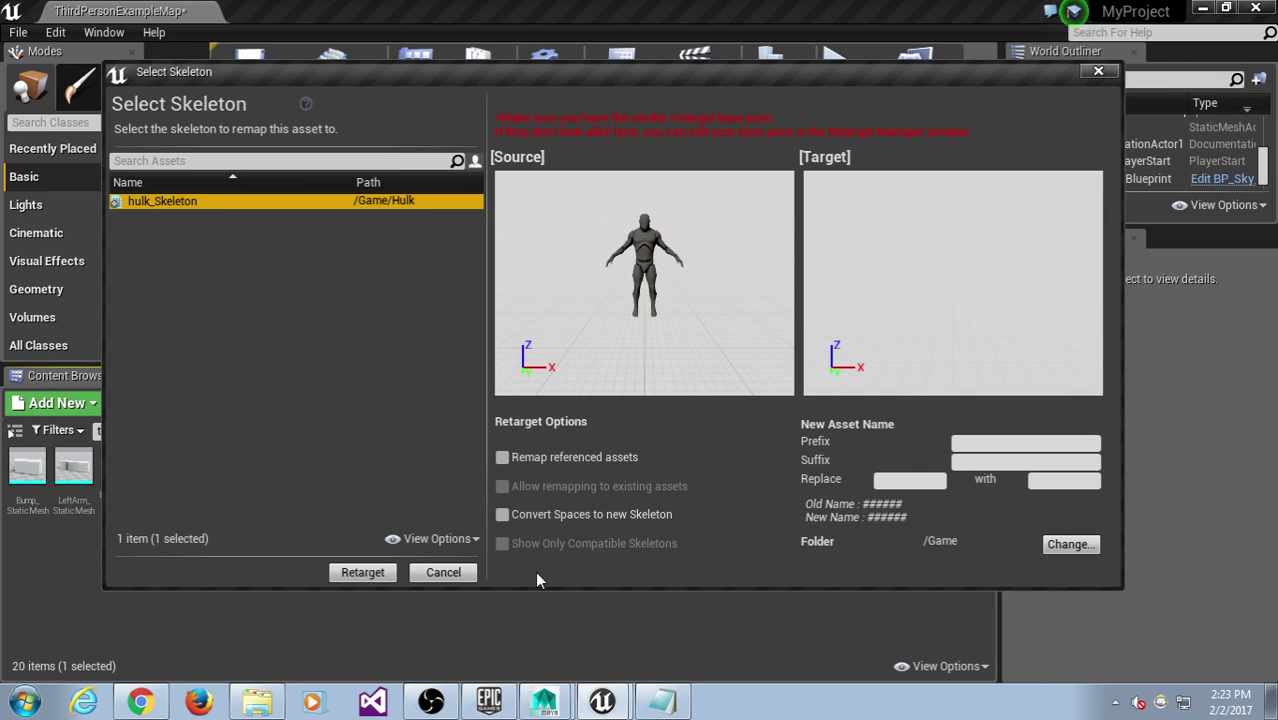
{"action": "left_click", "coordinate": [545, 515]}
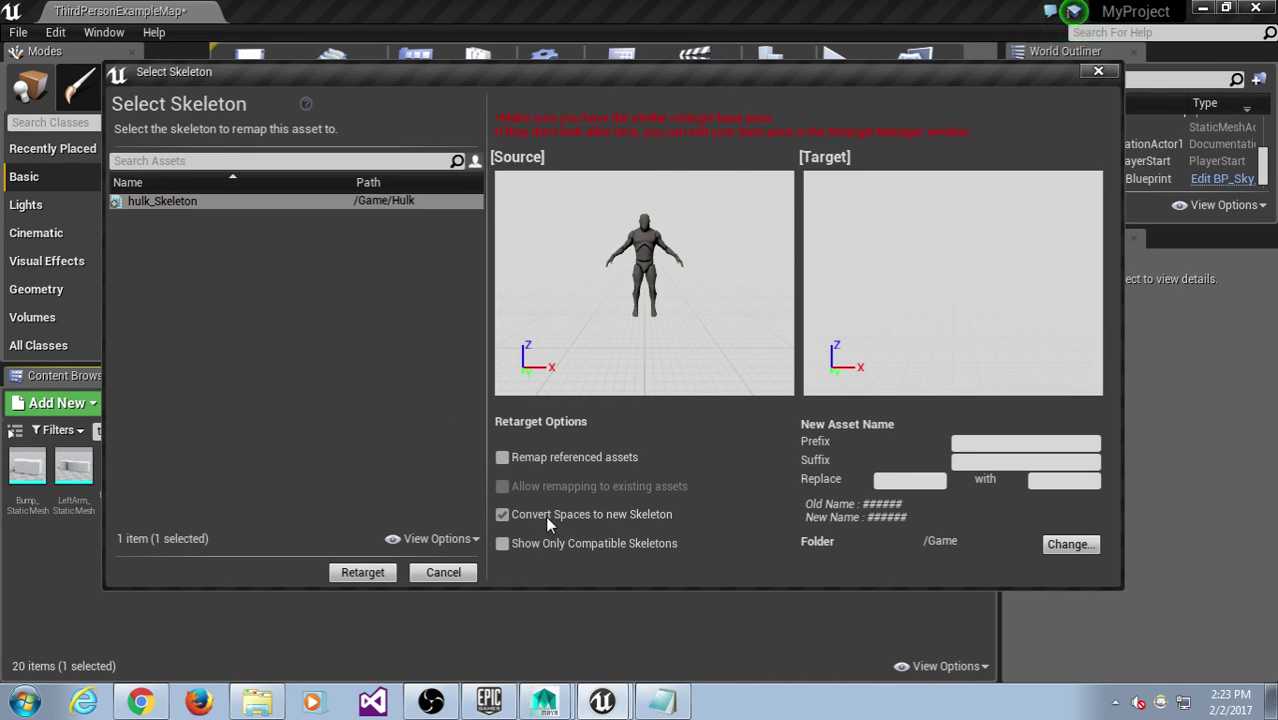
{"action": "left_click", "coordinate": [553, 460]}
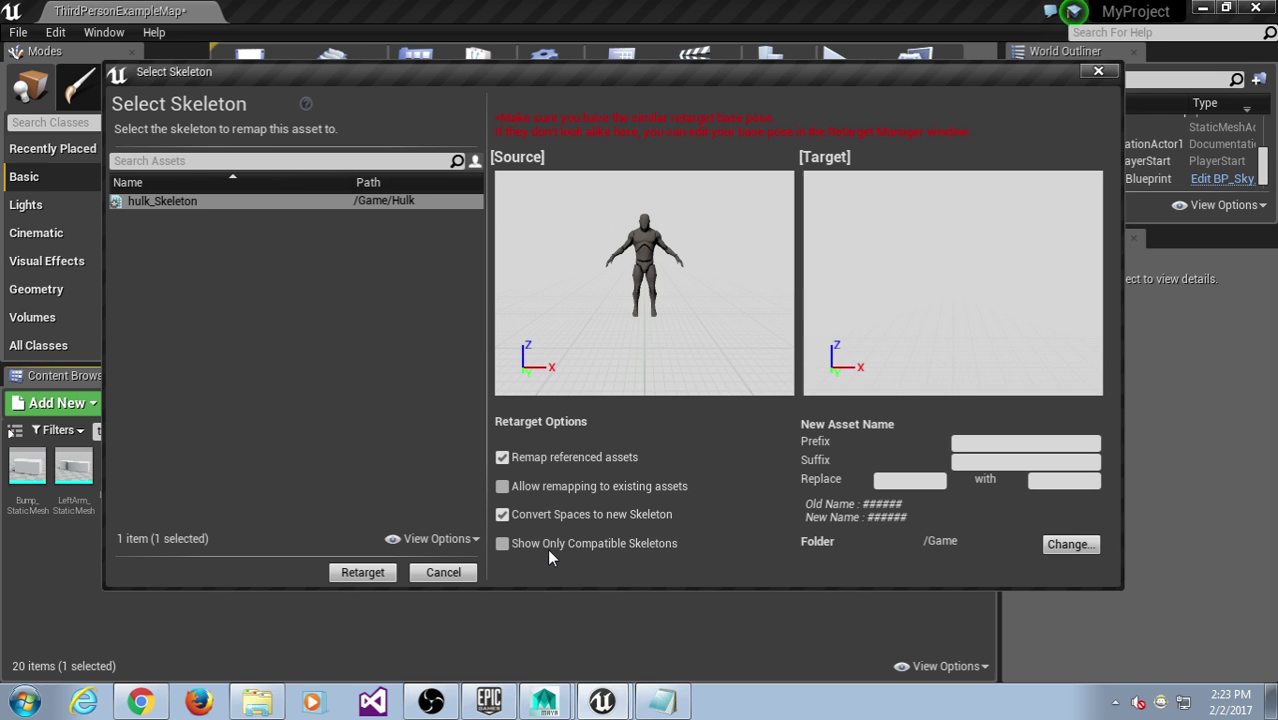
{"action": "left_click", "coordinate": [563, 500]}
{"action": "left_click", "coordinate": [360, 572]}
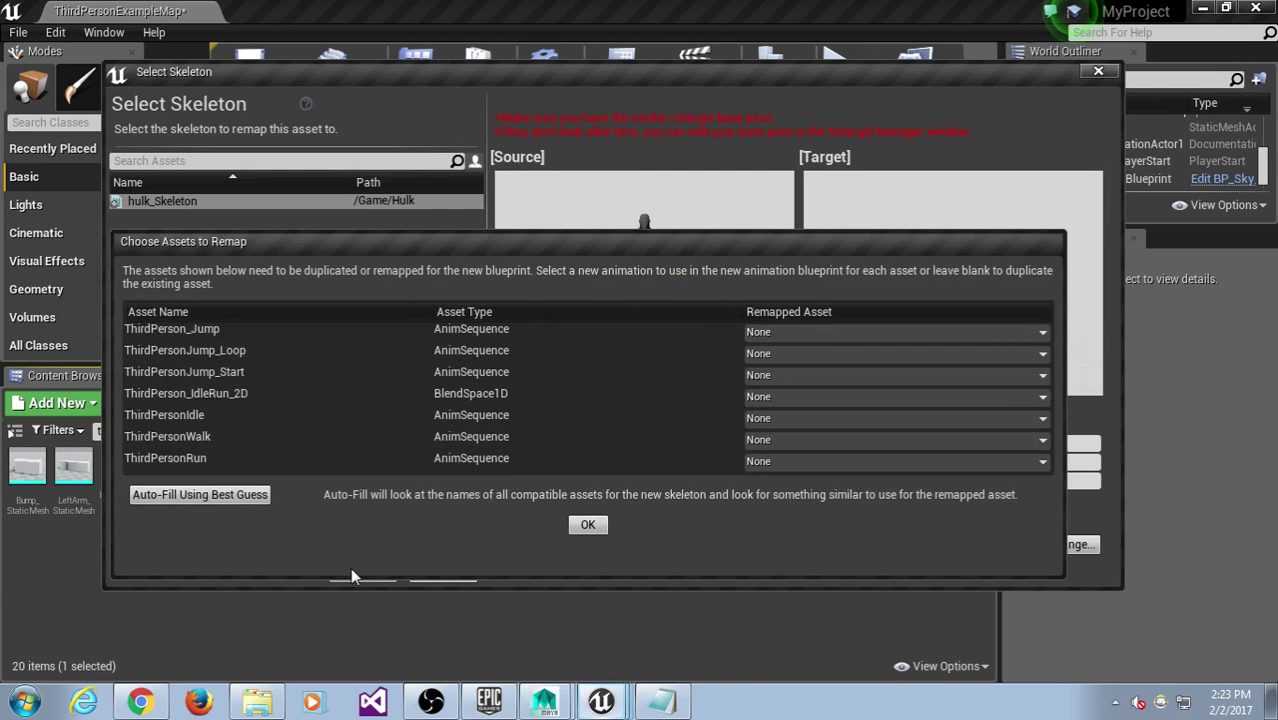
{"action": "left_click", "coordinate": [579, 526]}
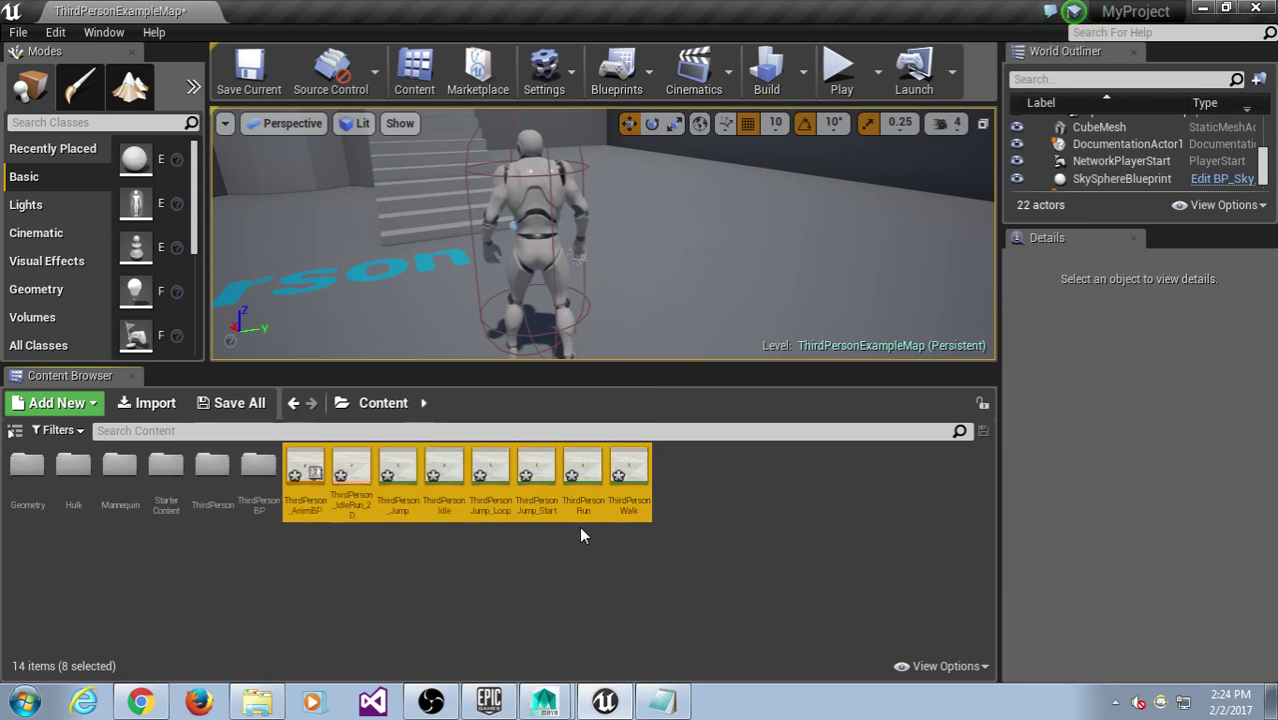
{"action": "left_click", "coordinate": [580, 526]}
{"action": "left_click", "coordinate": [312, 470]}
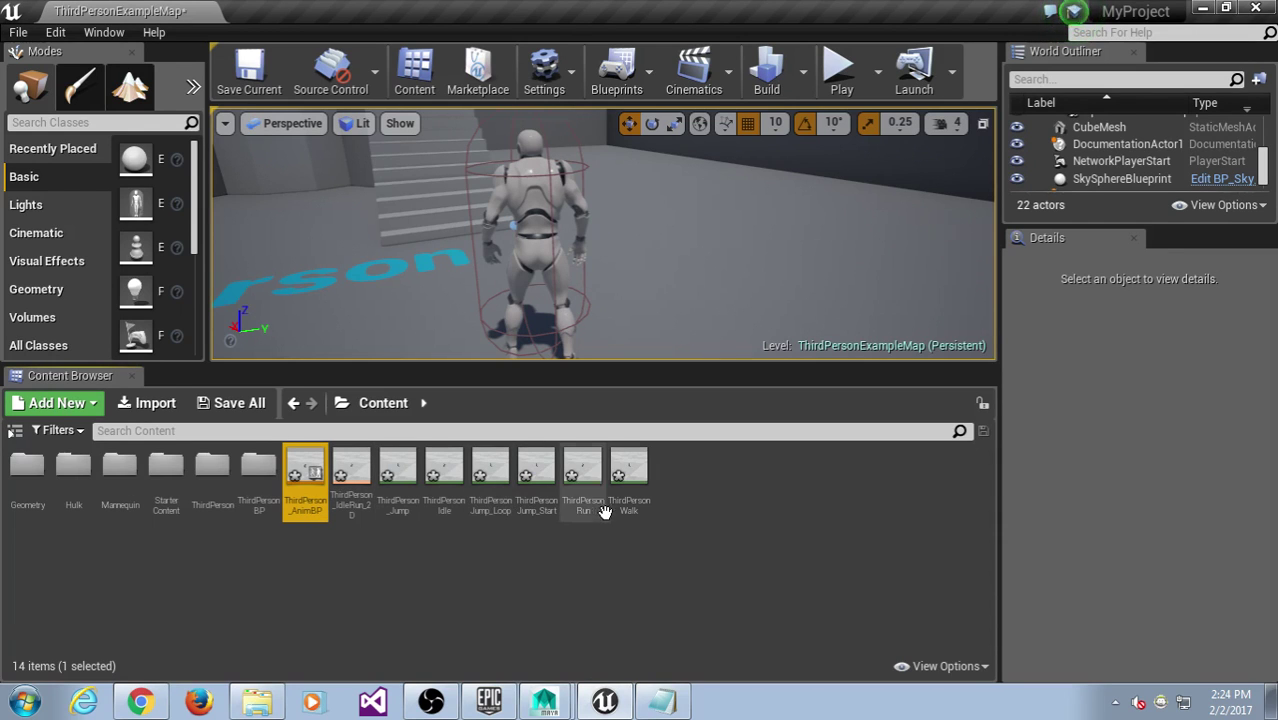
{"action": "right_click", "coordinate": [303, 505]}
{"action": "left_click", "coordinate": [351, 213]}
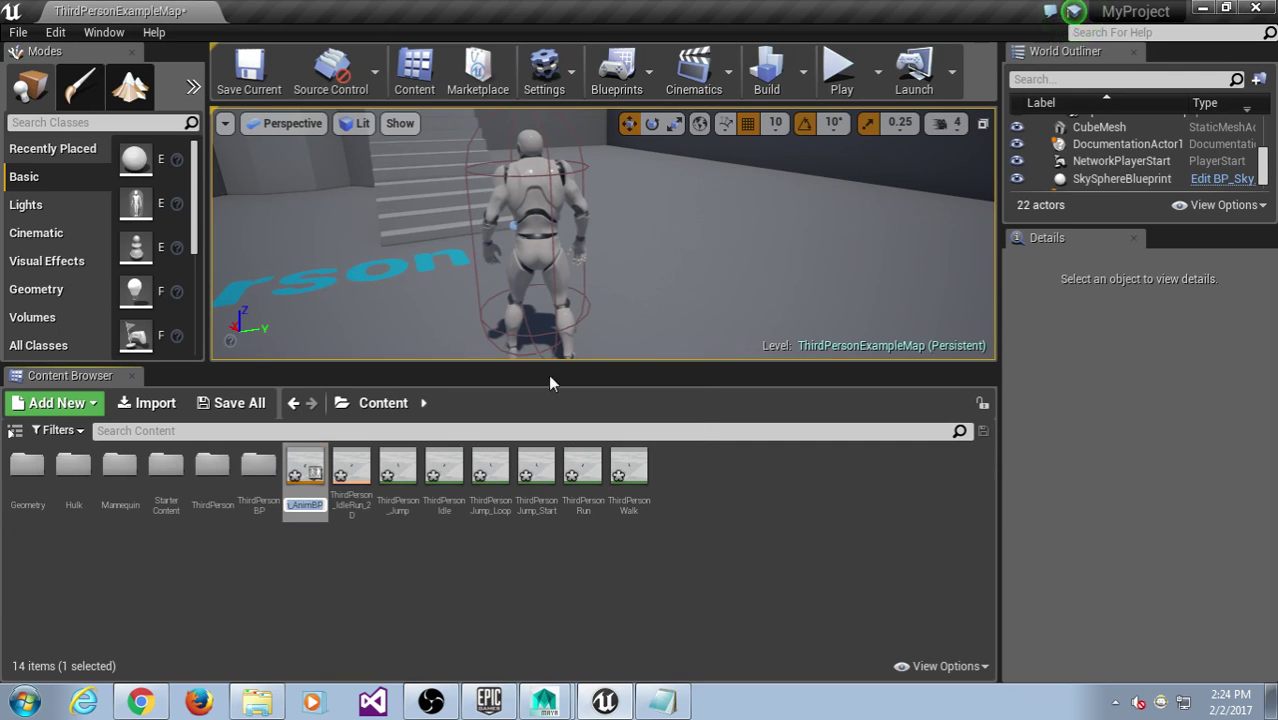
{"action": "left_click", "coordinate": [300, 512]}
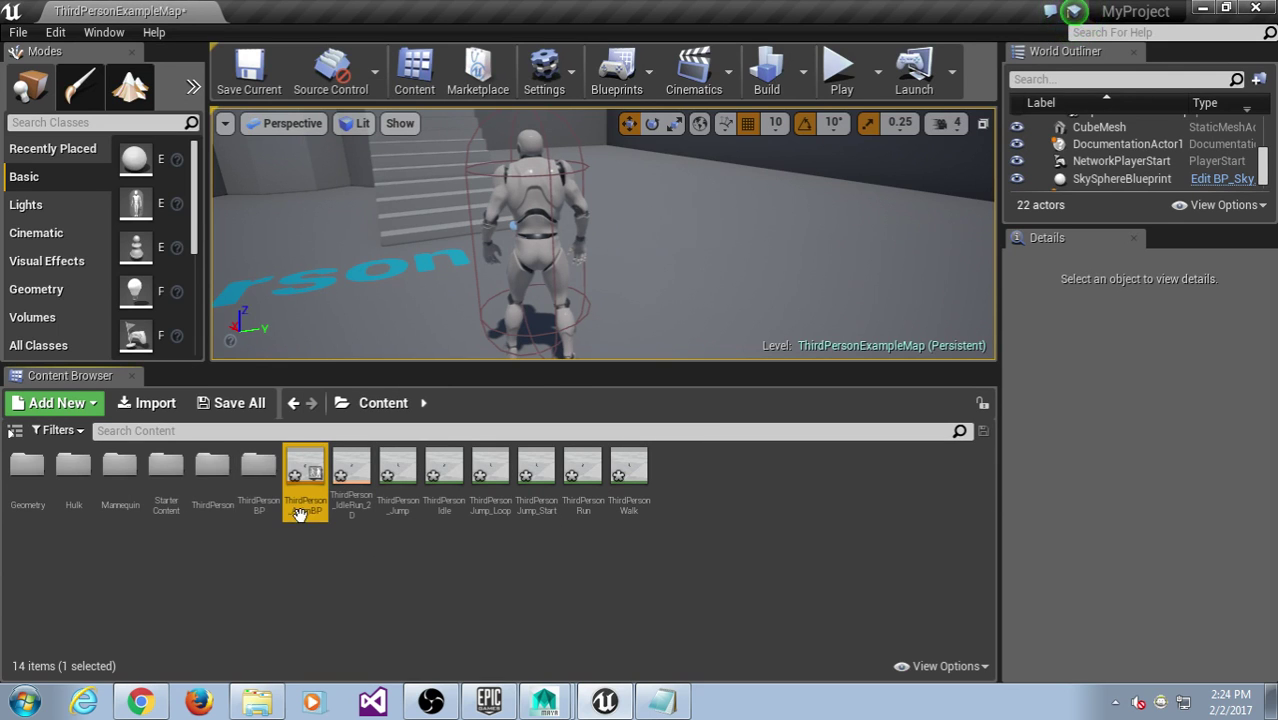
{"action": "right_click", "coordinate": [310, 492]}
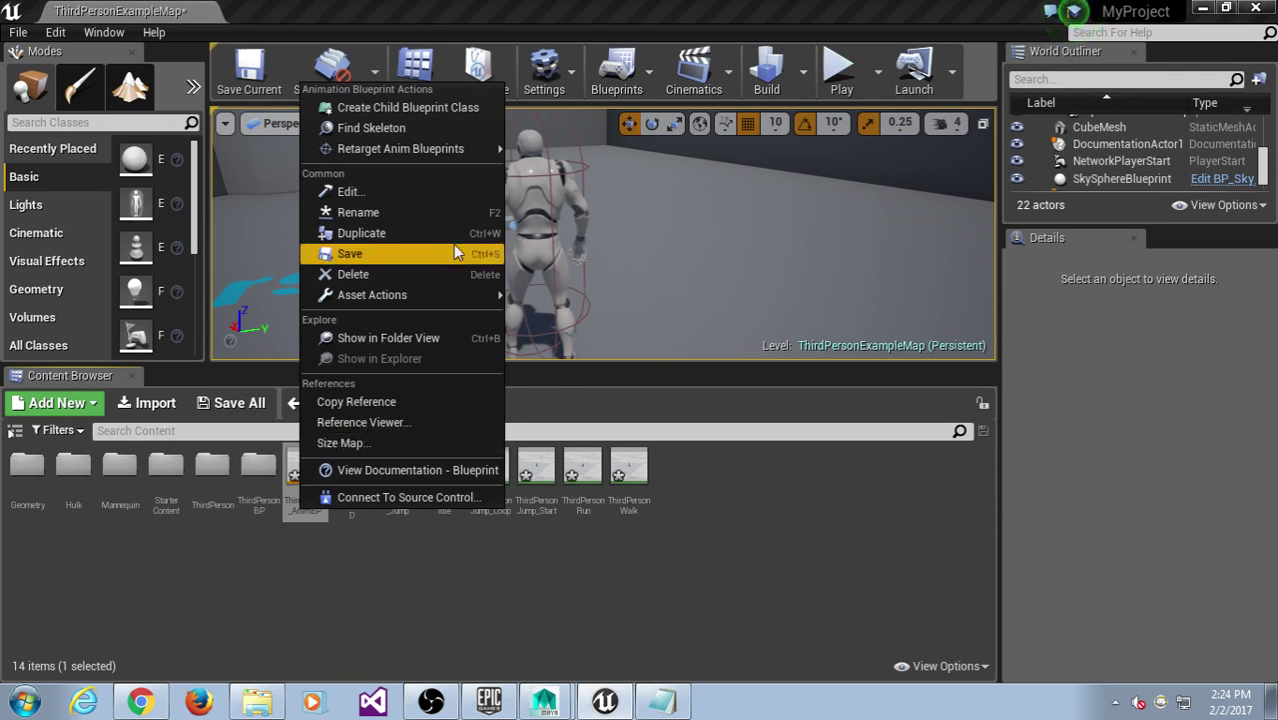
{"action": "left_click", "coordinate": [443, 213]}
{"action": "key", "text": "Return"}
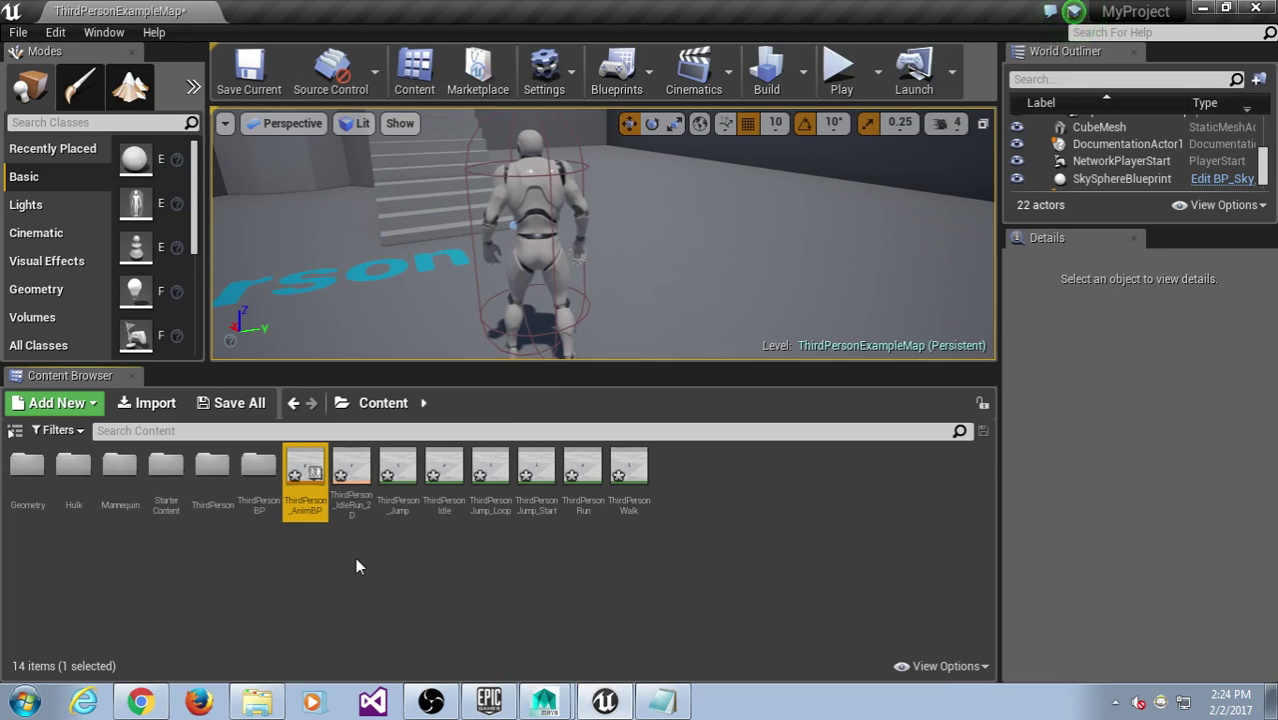
{"action": "right_click", "coordinate": [313, 506]}
{"action": "double_click", "coordinate": [307, 512]}
Rename the retargeted animation blueprint in the Content folder as hulk_AnimBP.
{"action": "right_click", "coordinate": [313, 512]}
{"action": "left_click", "coordinate": [358, 200]}
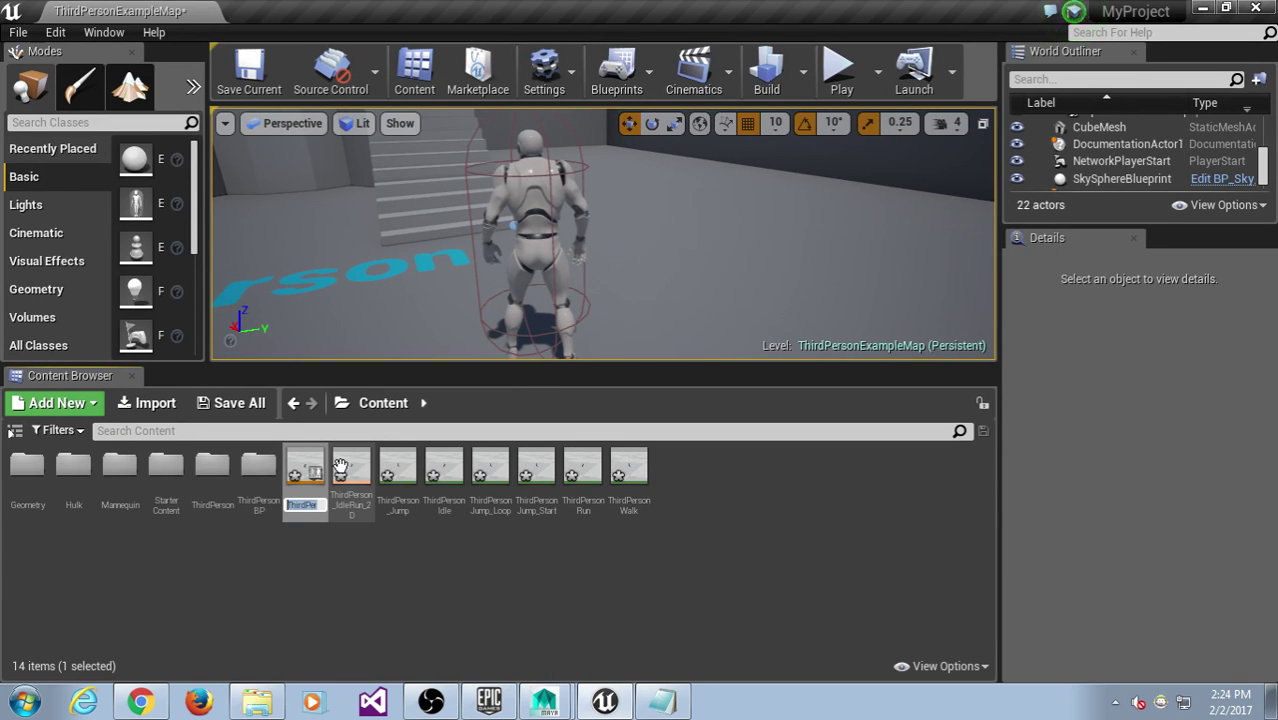
{"action": "type", "text": "hulk_AnimBP"}
{"action": "key", "text": "Return"}
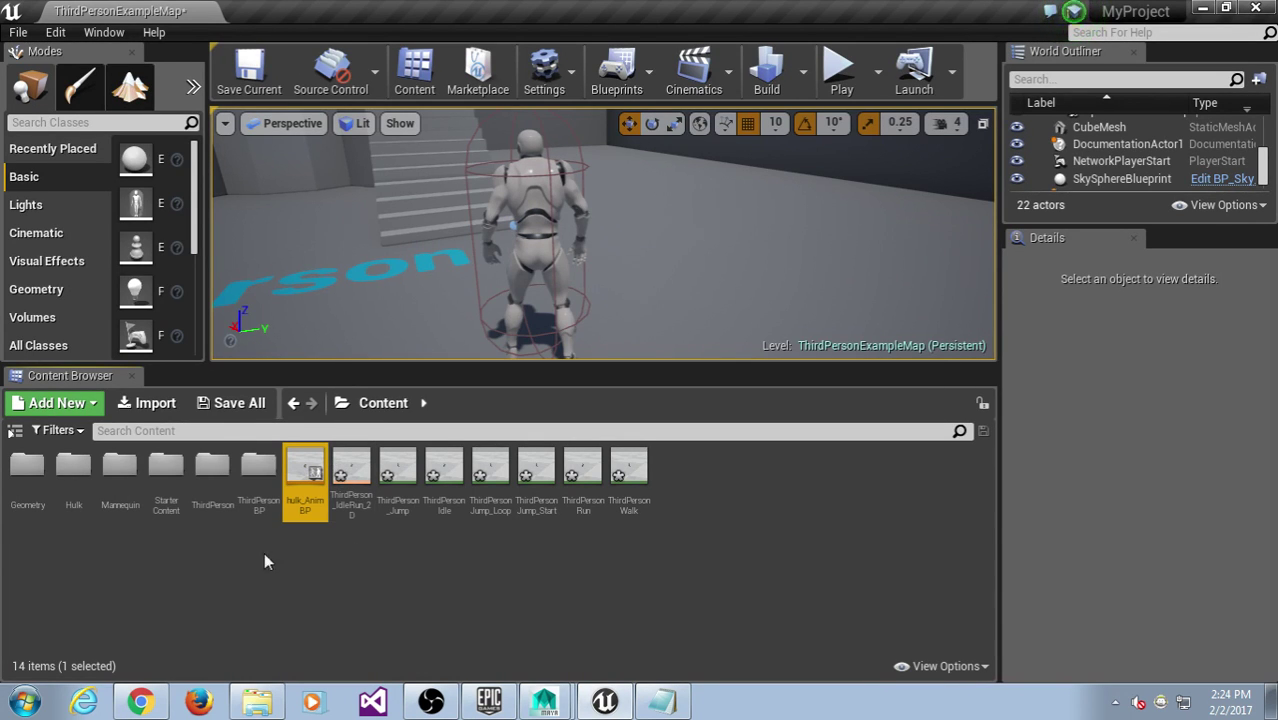
Open hulk_AnimBP in a docked editor, then bring up its mesh and animation editors with the full list of retargeted animations.
{"action": "double_click", "coordinate": [305, 467]}
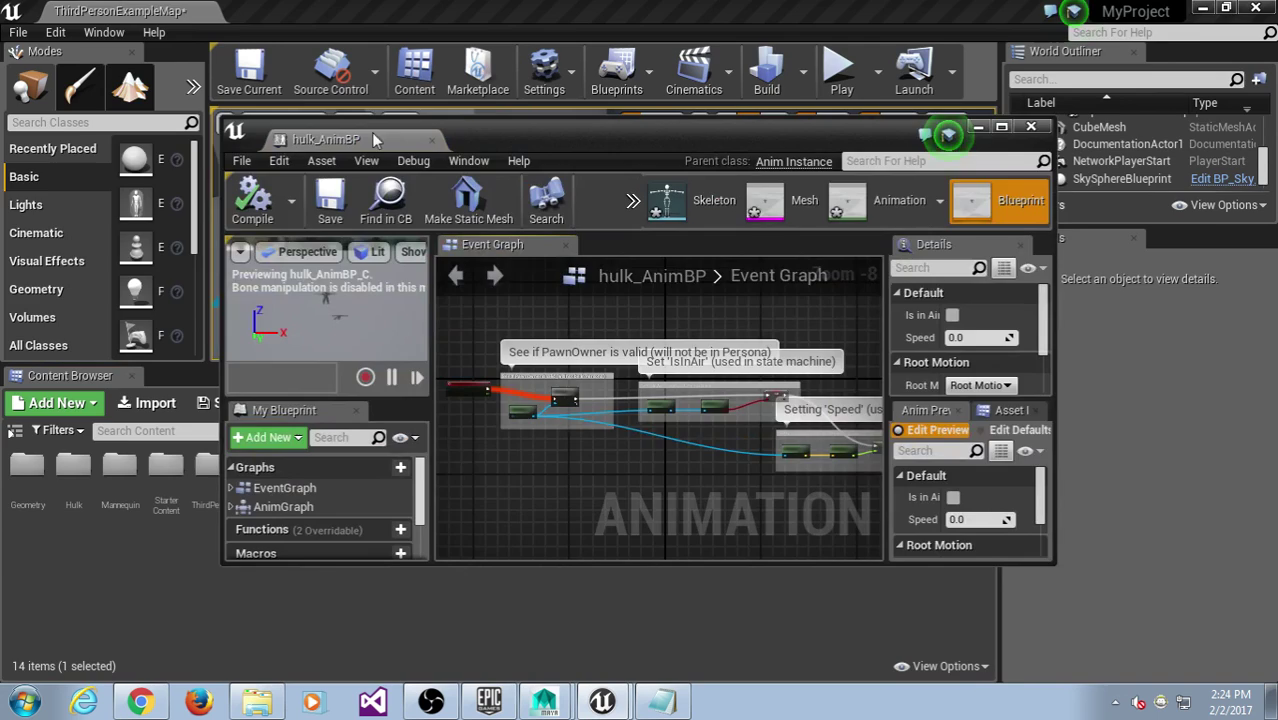
{"action": "left_click_drag", "start_coordinate": [377, 140], "coordinate": [365, 8]}
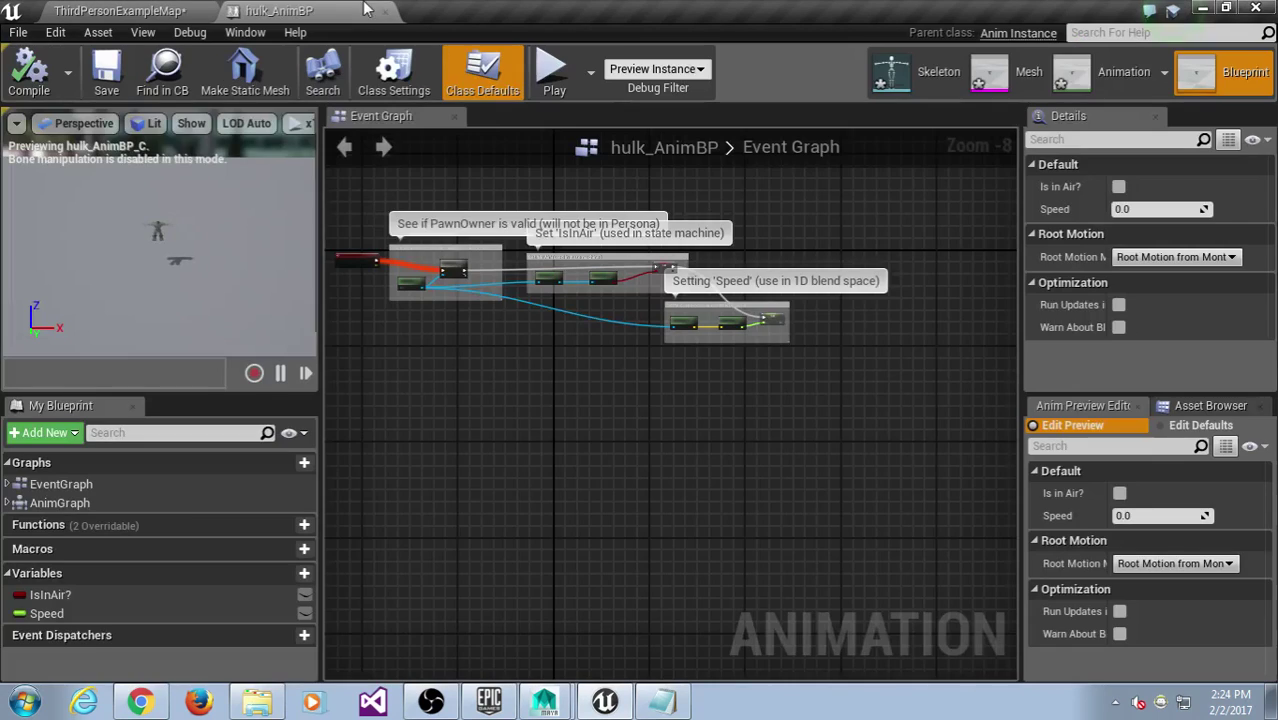
{"action": "left_click", "coordinate": [1015, 72]}
{"action": "left_click", "coordinate": [1118, 86]}
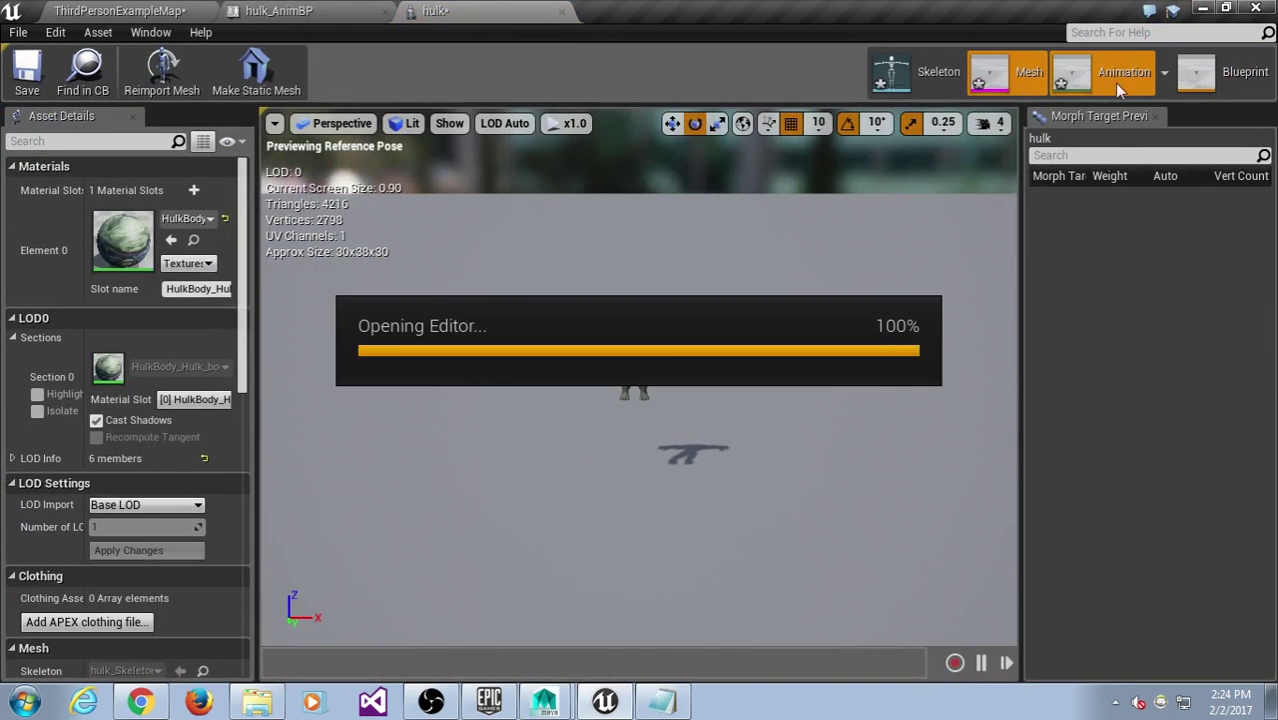
{"action": "left_click_drag", "start_coordinate": [1094, 451], "coordinate": [1094, 227]}
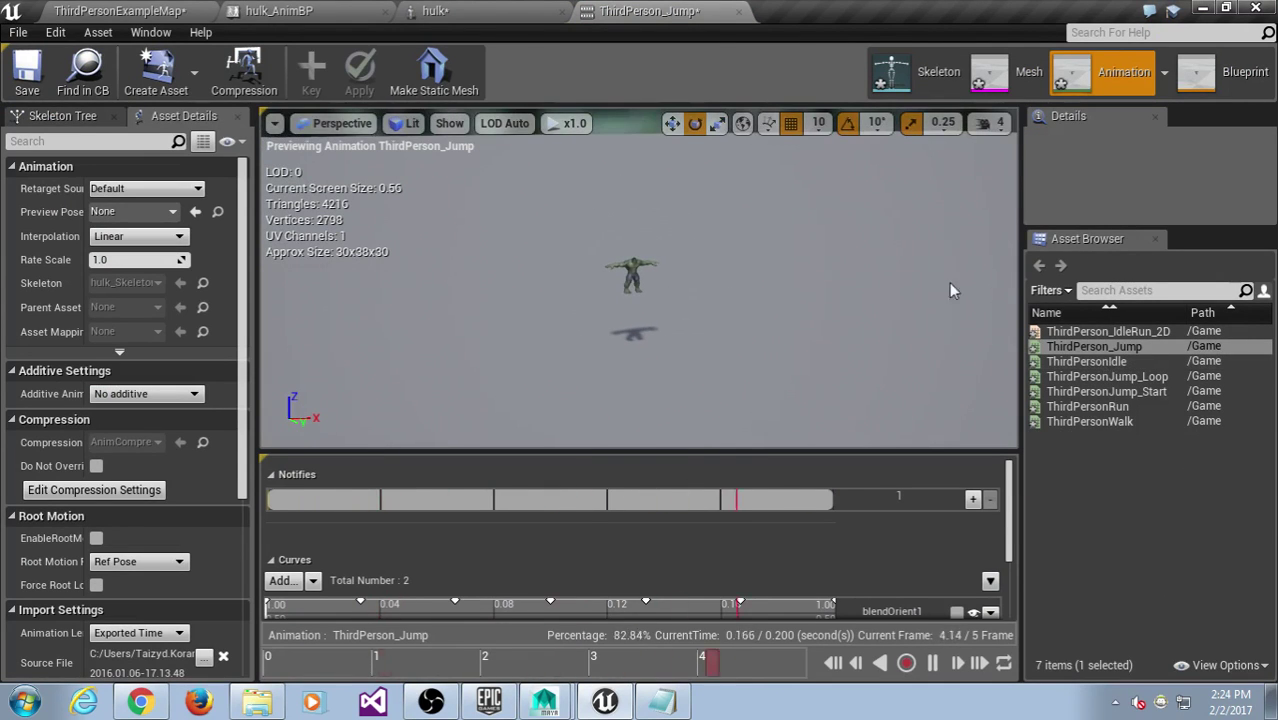
Reimport the ThirdPersonIdle animation from idle.fbx and open it to preview on the Hulk.
{"action": "left_click", "coordinate": [1102, 362]}
{"action": "right_click", "coordinate": [1066, 363]}
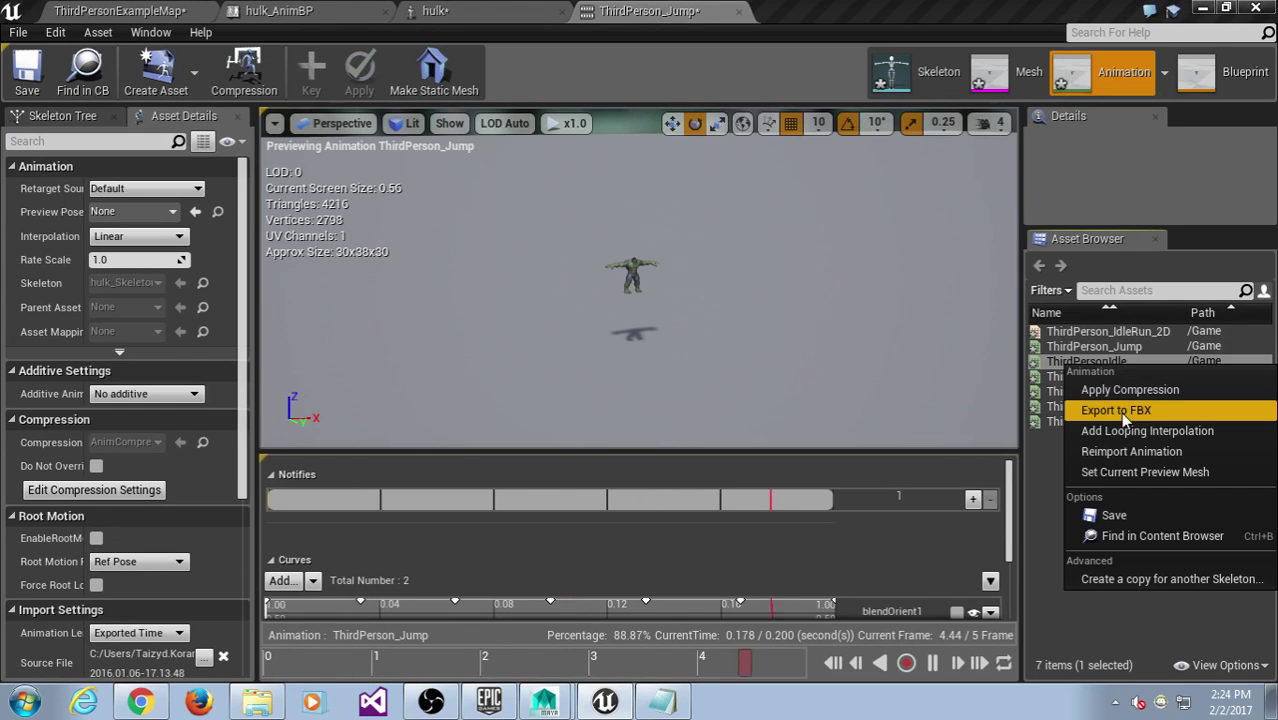
{"action": "left_click", "coordinate": [1122, 455]}
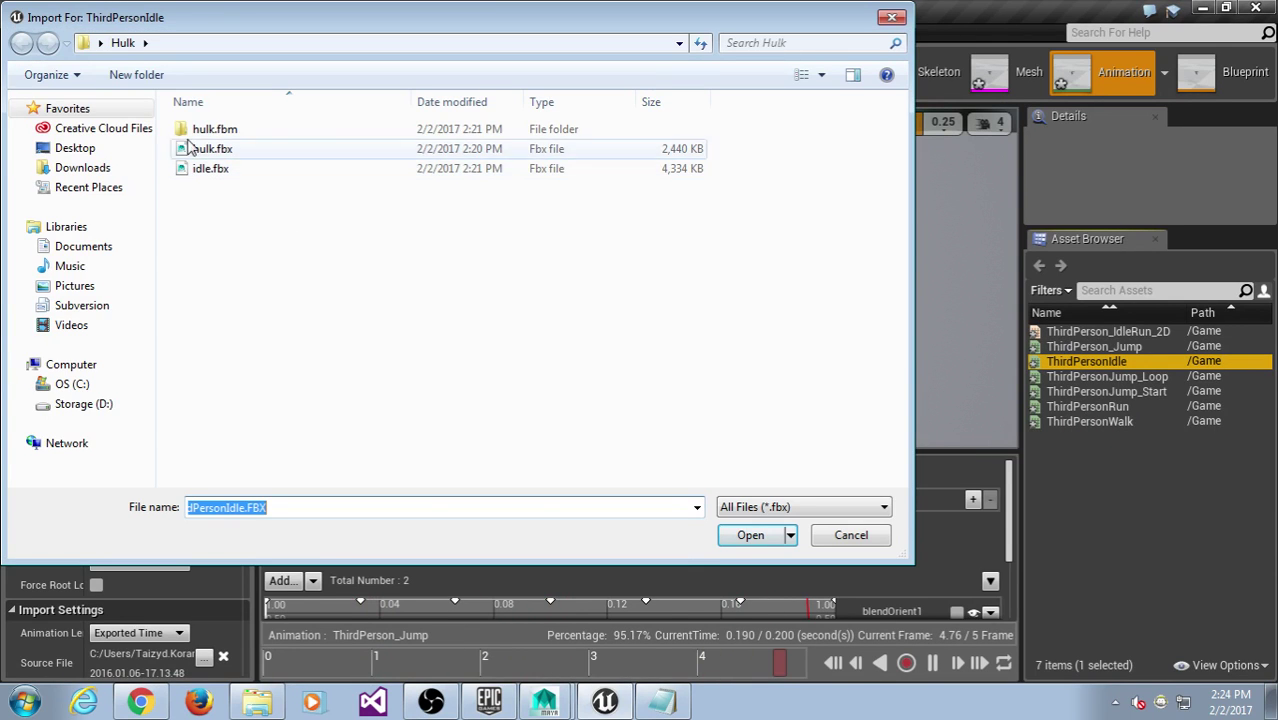
{"action": "double_click", "coordinate": [212, 169]}
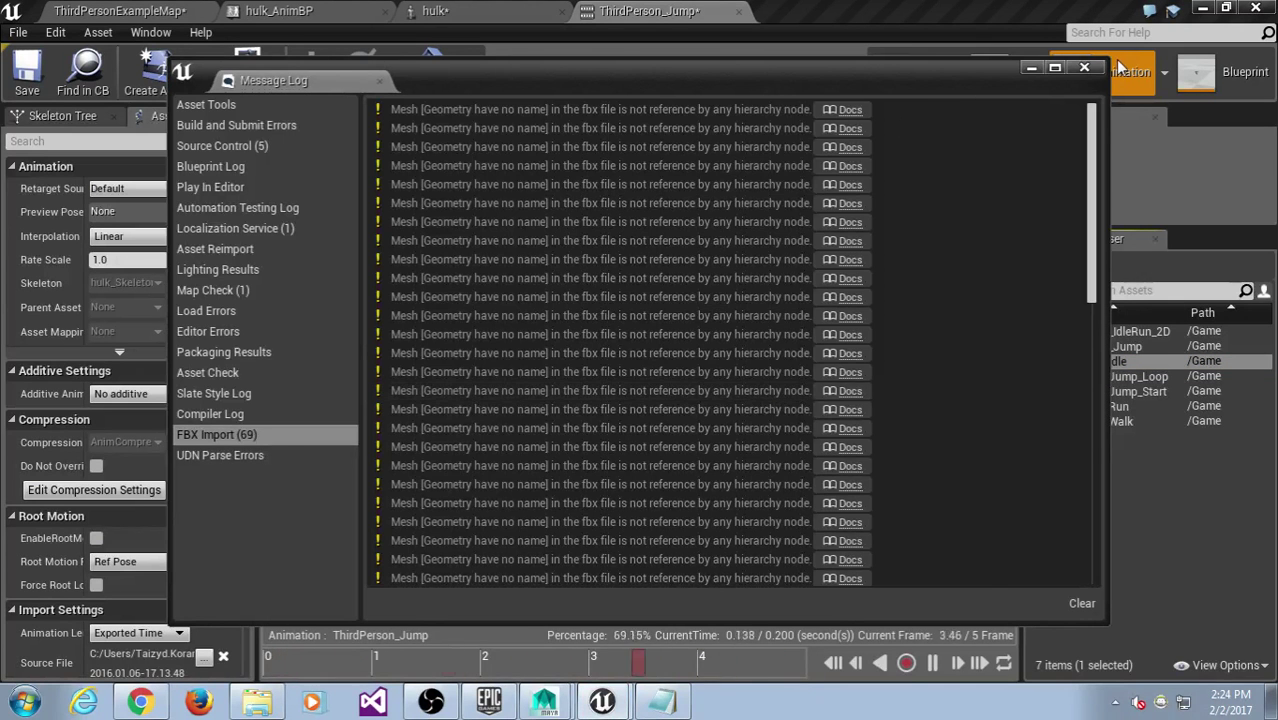
{"action": "left_click", "coordinate": [1087, 70]}
{"action": "double_click", "coordinate": [1088, 361]}
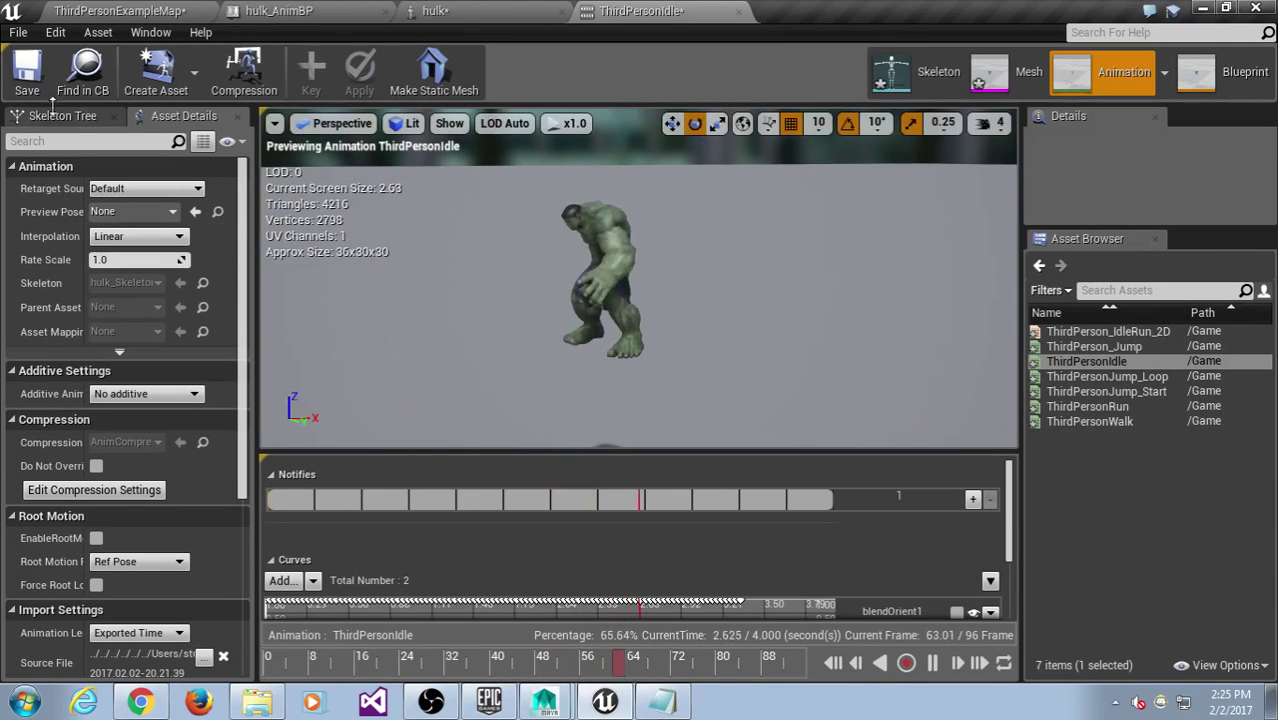
Place the hulk skeletal mesh from the Hulk folder on the level floor beside the mannequin.
{"action": "left_click", "coordinate": [118, 11]}
{"action": "scroll", "coordinate": [645, 252], "scroll_direction": "down", "scroll_amount": 3}
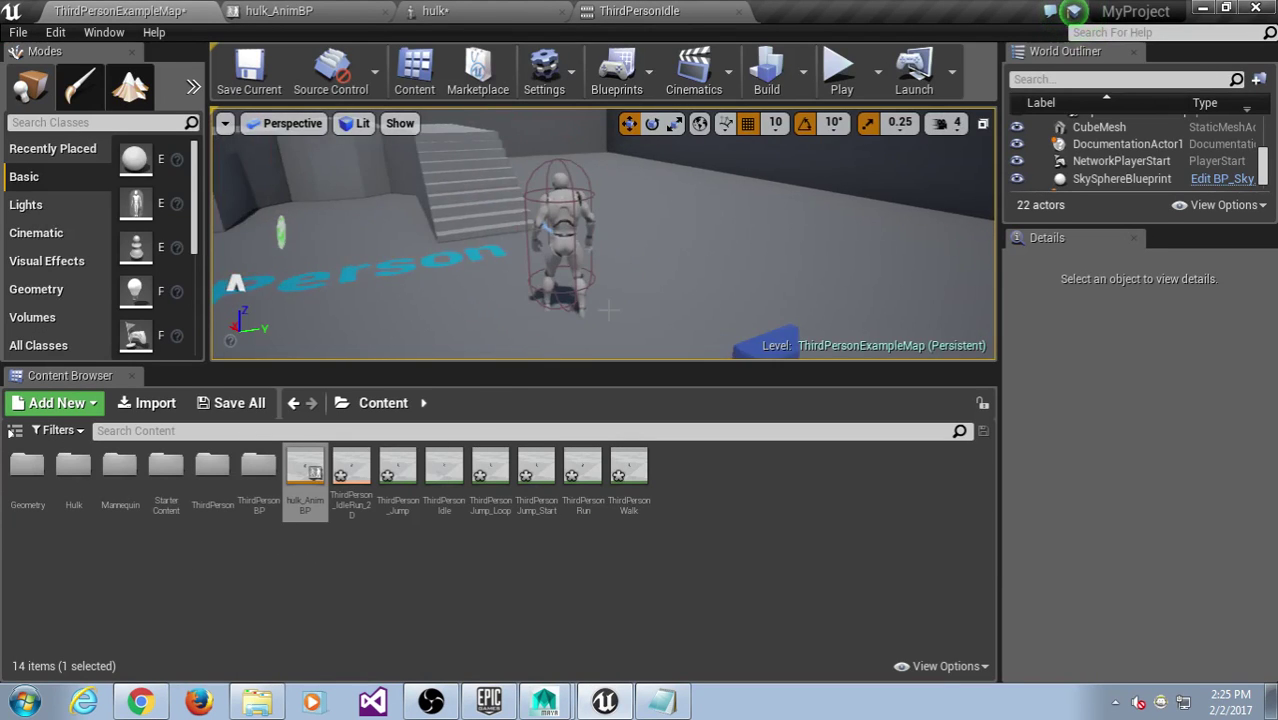
{"action": "right_click_drag", "start_coordinate": [645, 252], "coordinate": [715, 252]}
{"action": "double_click", "coordinate": [78, 483]}
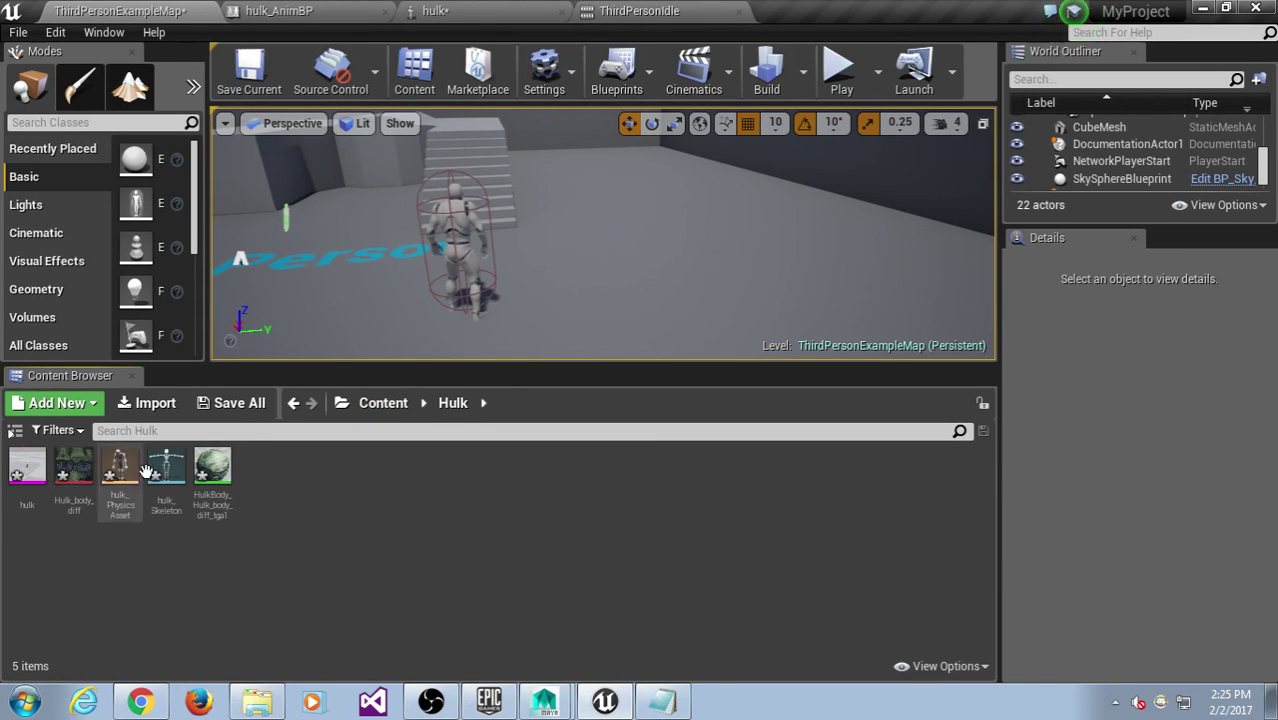
{"action": "left_click", "coordinate": [27, 468]}
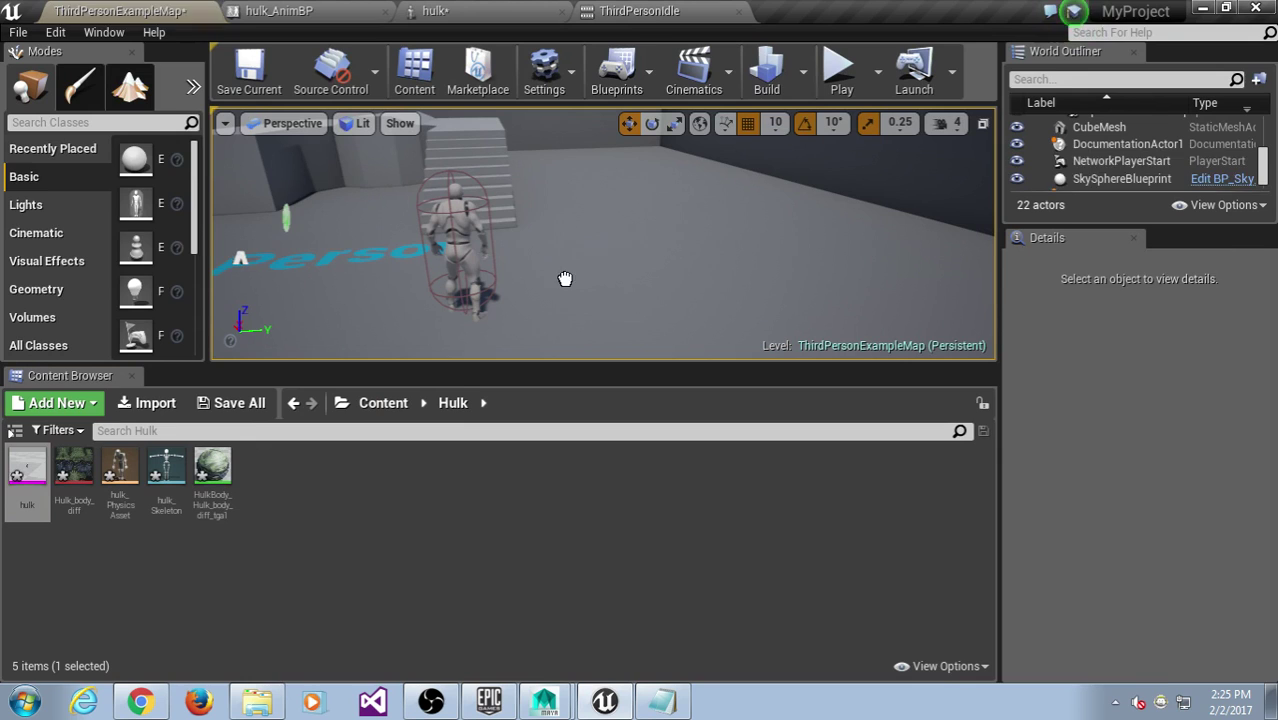
{"action": "left_click_drag", "start_coordinate": [565, 278], "coordinate": [565, 278]}
Undo the uneven scaling of the placed hulk and scale it uniformly to about 38.25.
{"action": "key", "text": "space"}
{"action": "key", "text": "space"}
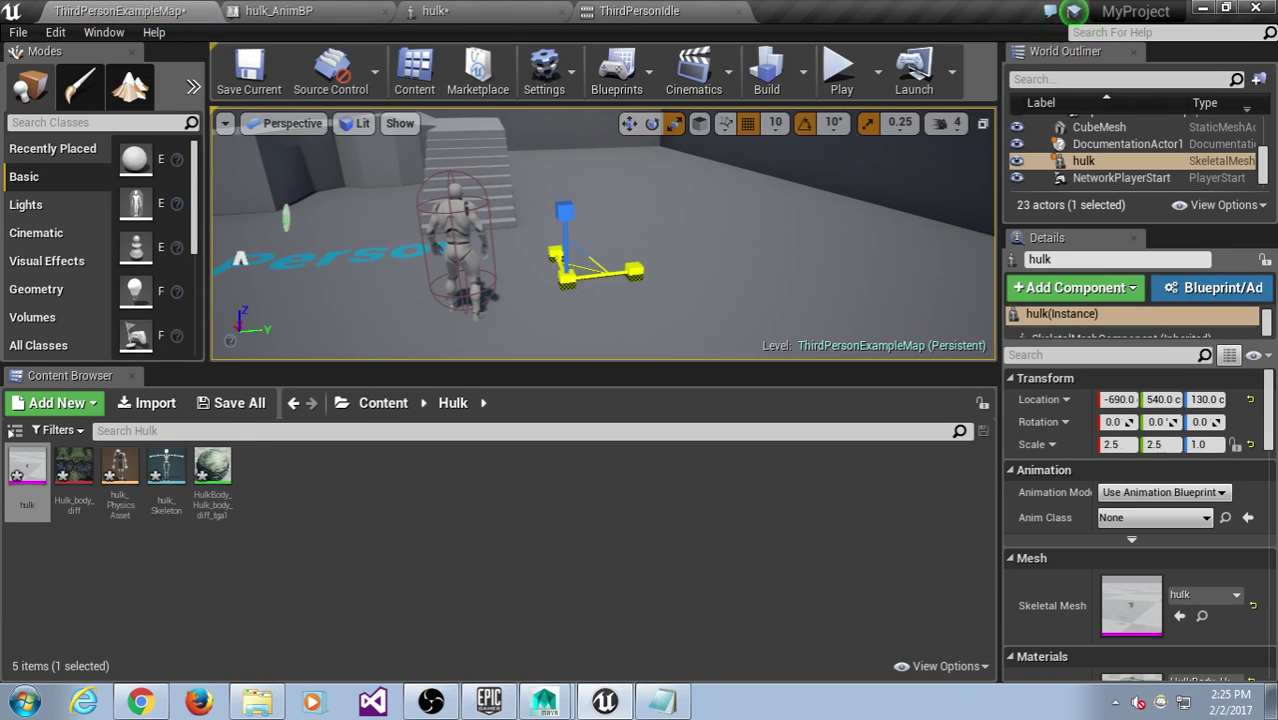
{"action": "left_click_drag", "start_coordinate": [600, 271], "coordinate": [719, 271]}
{"action": "key", "text": "ctrl+z"}
{"action": "left_click_drag", "start_coordinate": [509, 262], "coordinate": [609, 247]}
Compare the enlarged hulk with the mannequin from the side, and delete it from the level.
{"action": "left_click_drag", "start_coordinate": [813, 215], "coordinate": [776, 206], "text": "alt"}
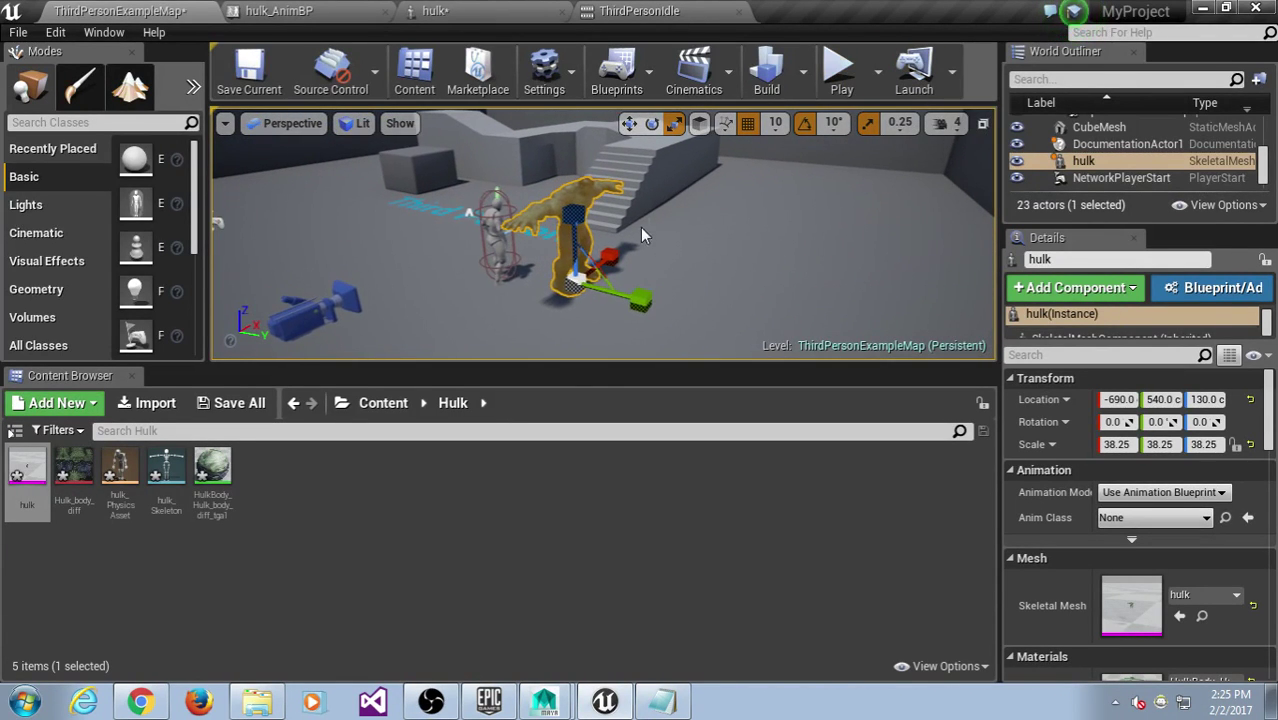
{"action": "mouse_move", "coordinate": [668, 220]}
{"action": "left_mouse_down", "text": "alt"}
{"action": "mouse_move", "coordinate": [630, 222]}
{"action": "mouse_move", "coordinate": [672, 219]}
{"action": "left_mouse_up", "text": "alt"}
{"action": "scroll", "coordinate": [676, 219], "scroll_direction": "up", "scroll_amount": 2}
{"action": "mouse_move", "coordinate": [675, 215]}
{"action": "right_mouse_down"}
{"action": "mouse_move", "coordinate": [720, 210]}
{"action": "mouse_move", "coordinate": [680, 216]}
{"action": "right_mouse_up"}
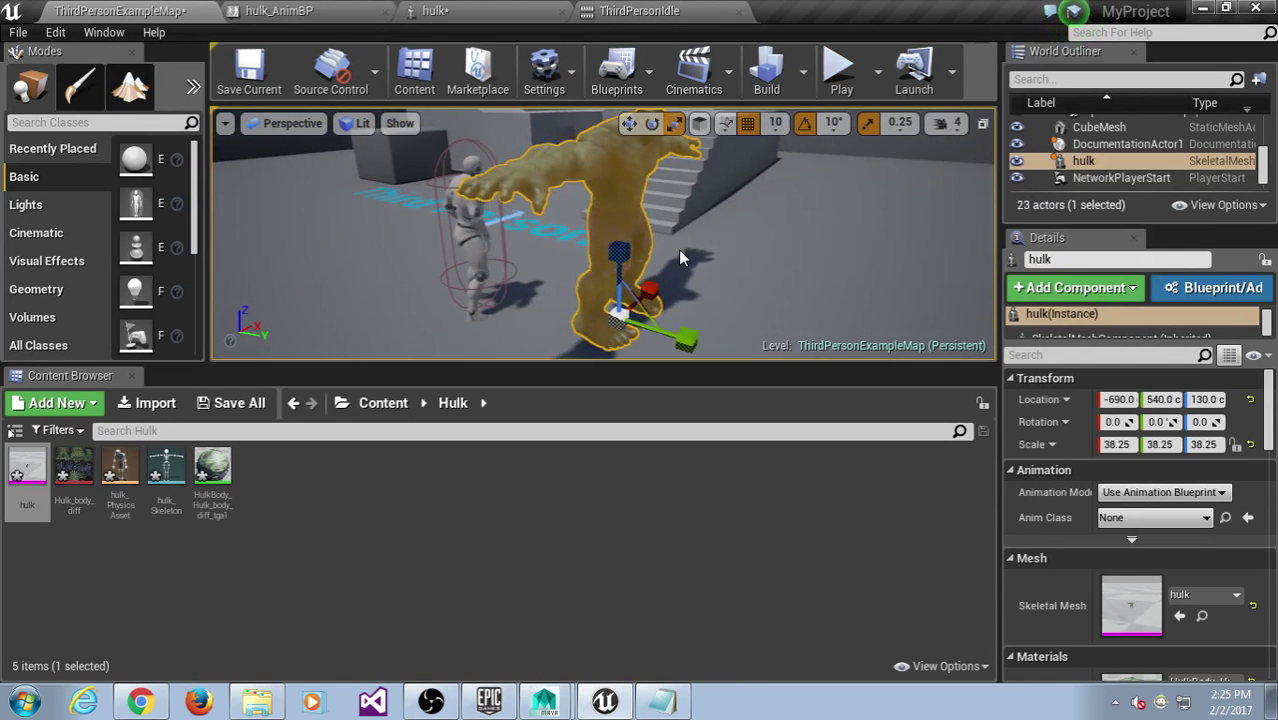
{"action": "key", "text": "Delete"}
Search the whole Content folder for "third" and open the ThirdPersonCharacter blueprint.
{"action": "left_click", "coordinate": [383, 402]}
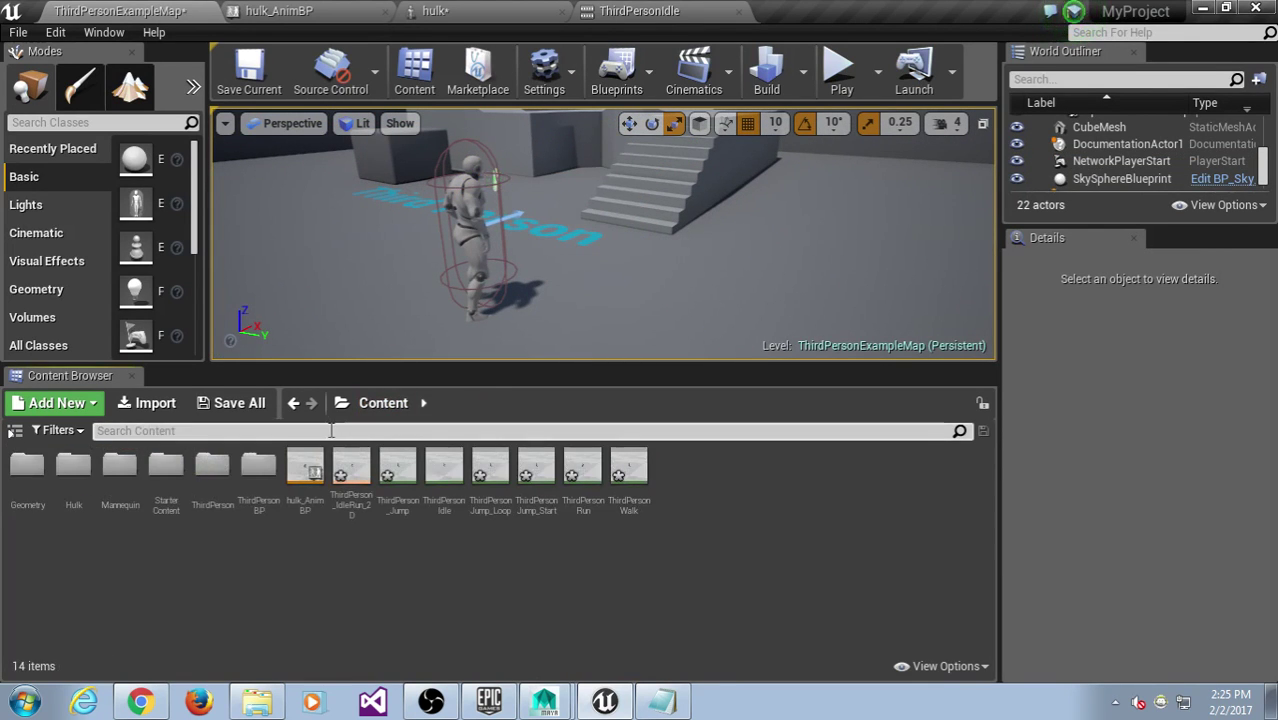
{"action": "left_click", "coordinate": [331, 430]}
{"action": "type", "text": "third"}
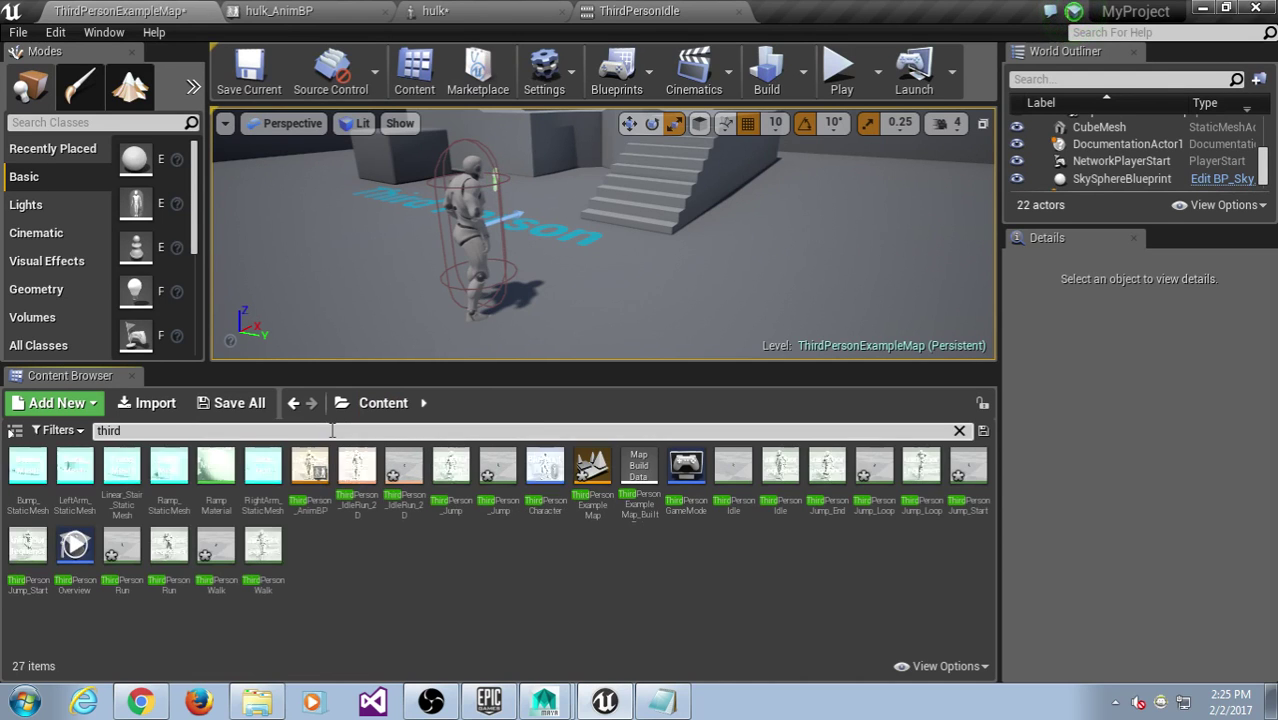
{"action": "double_click", "coordinate": [563, 496]}
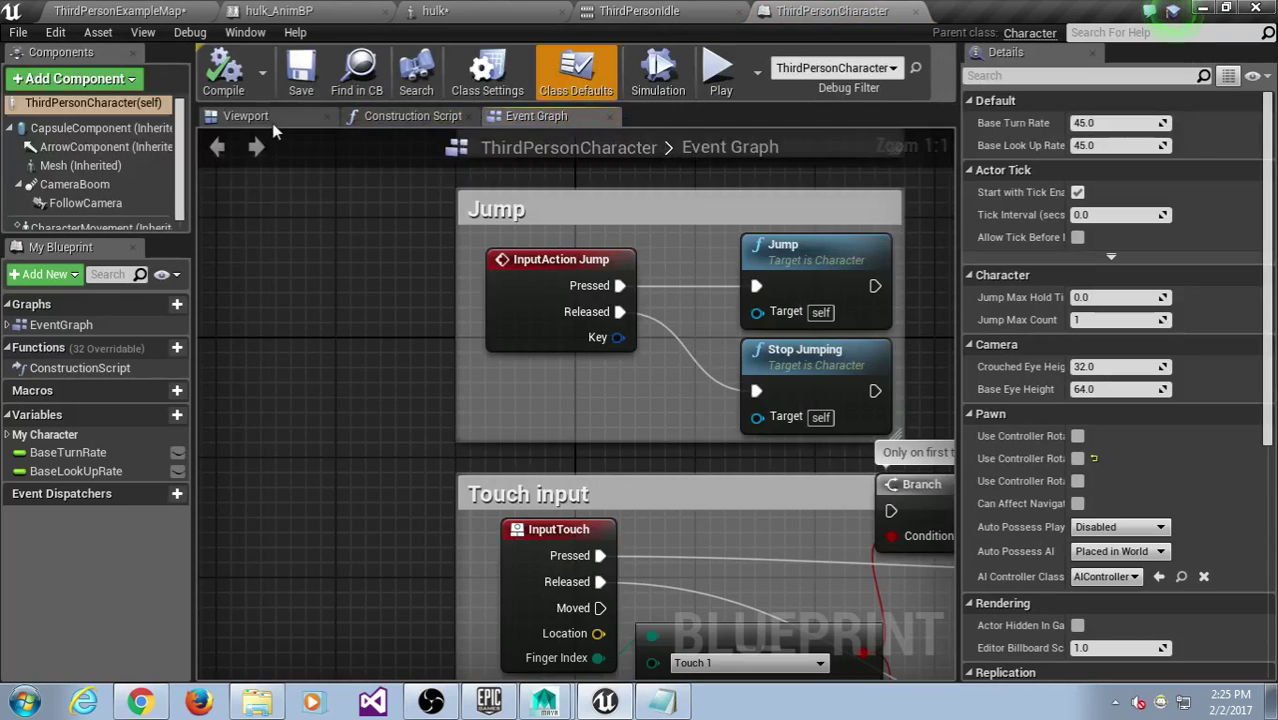
Select the character's mesh in the blueprint's 3D view and assign hulk as its skeletal mesh.
{"action": "left_click", "coordinate": [268, 118]}
{"action": "left_click", "coordinate": [585, 445]}
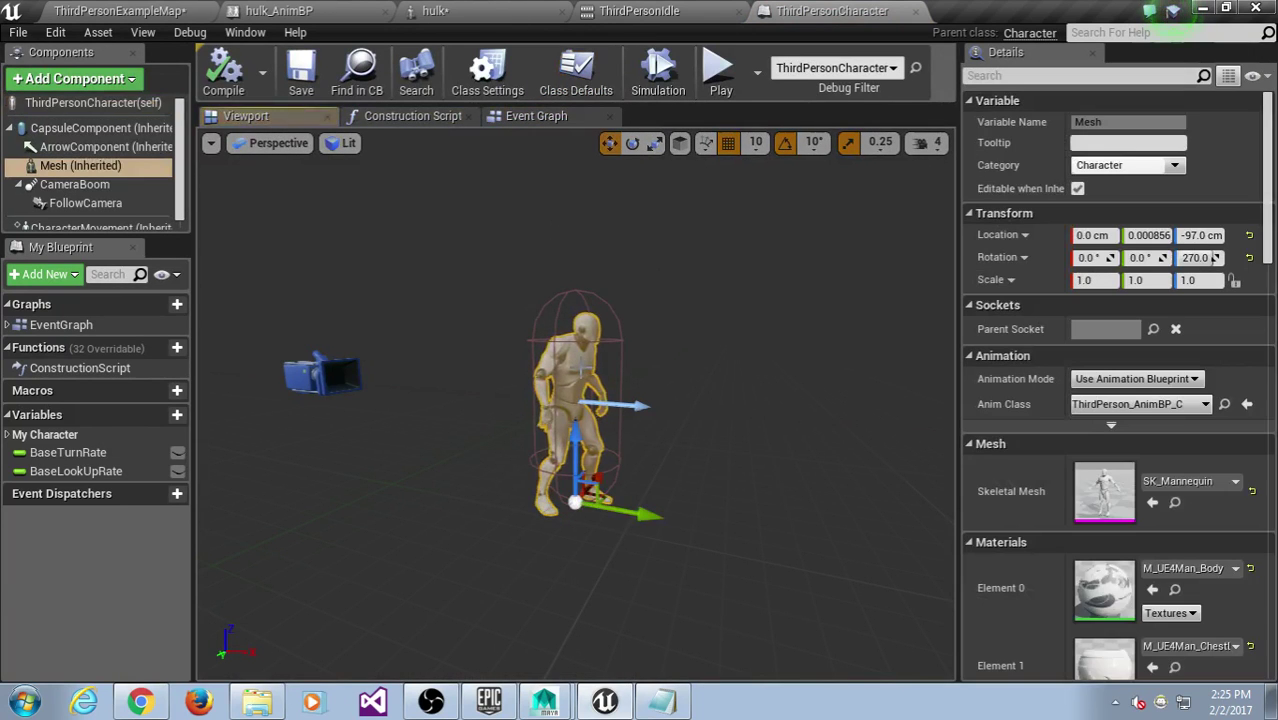
{"action": "scroll", "coordinate": [1203, 493], "scroll_direction": "down", "scroll_amount": 1}
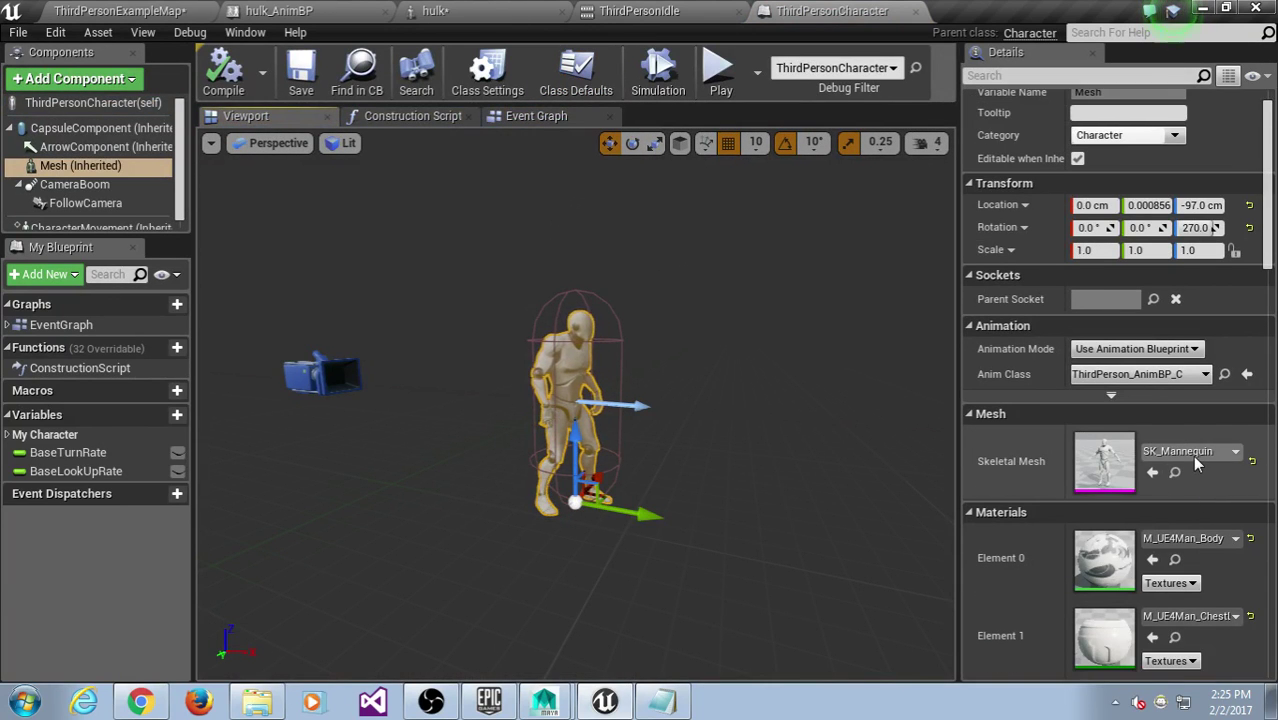
{"action": "left_click", "coordinate": [1193, 455]}
{"action": "left_click", "coordinate": [1084, 188]}
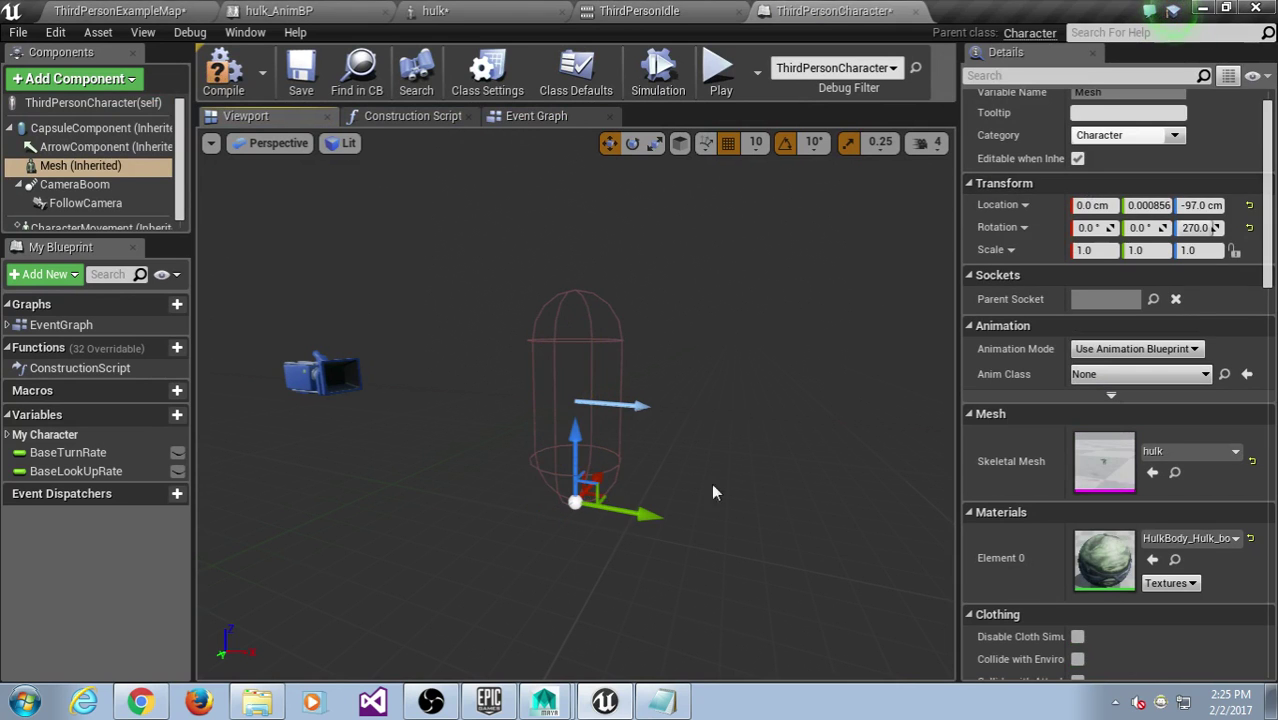
Scale the hulk mesh uniformly to about 31.52 so it fills the character's capsule.
{"action": "scroll", "coordinate": [603, 539], "scroll_direction": "up", "scroll_amount": 2}
{"action": "key", "text": "e"}
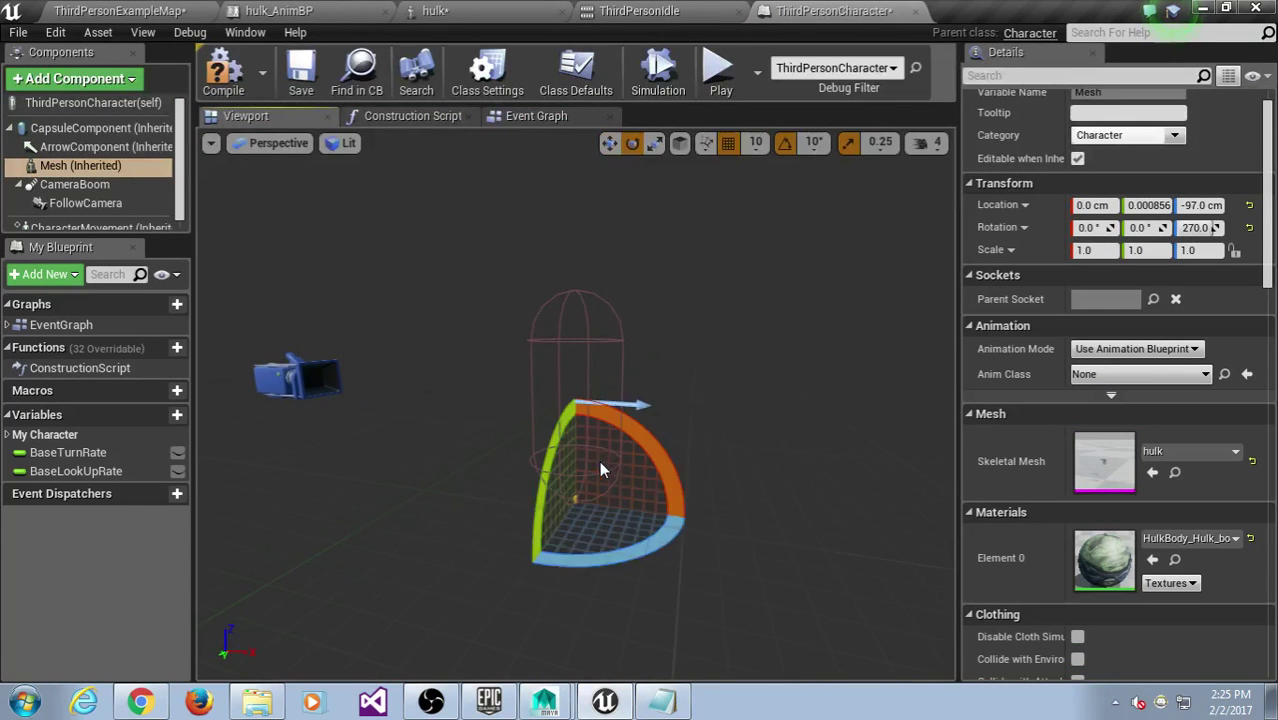
{"action": "key", "text": "r"}
{"action": "left_click_drag", "start_coordinate": [575, 502], "coordinate": [600, 482]}
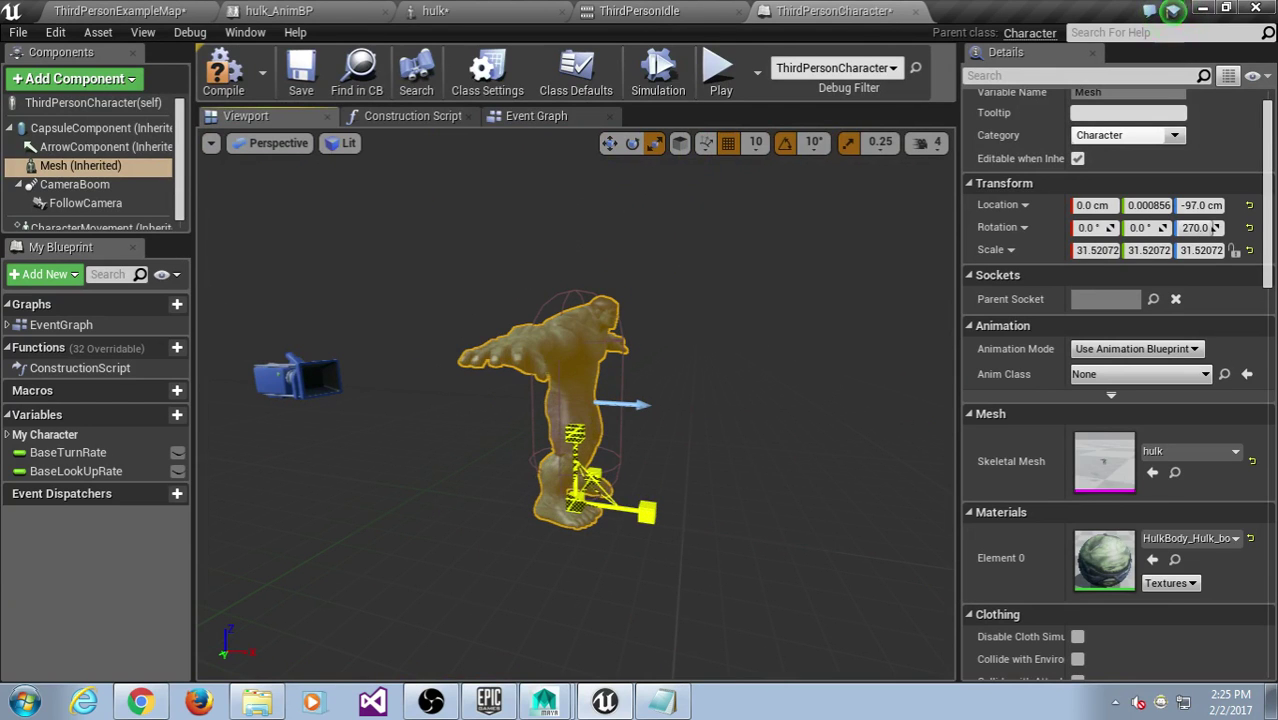
Set the mesh's animation class to hulk_AnimBP.
{"action": "left_click", "coordinate": [1111, 350]}
{"action": "left_click", "coordinate": [1112, 351]}
{"action": "left_click", "coordinate": [1145, 374]}
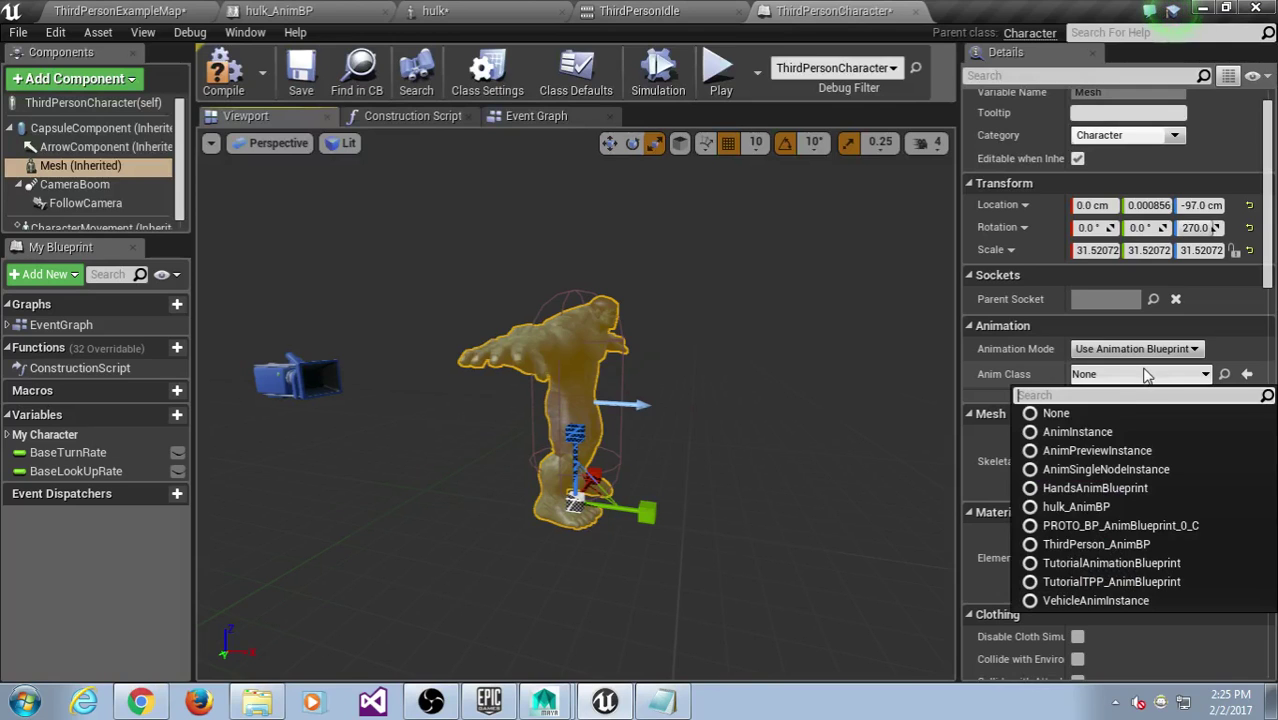
{"action": "left_click", "coordinate": [1108, 507]}
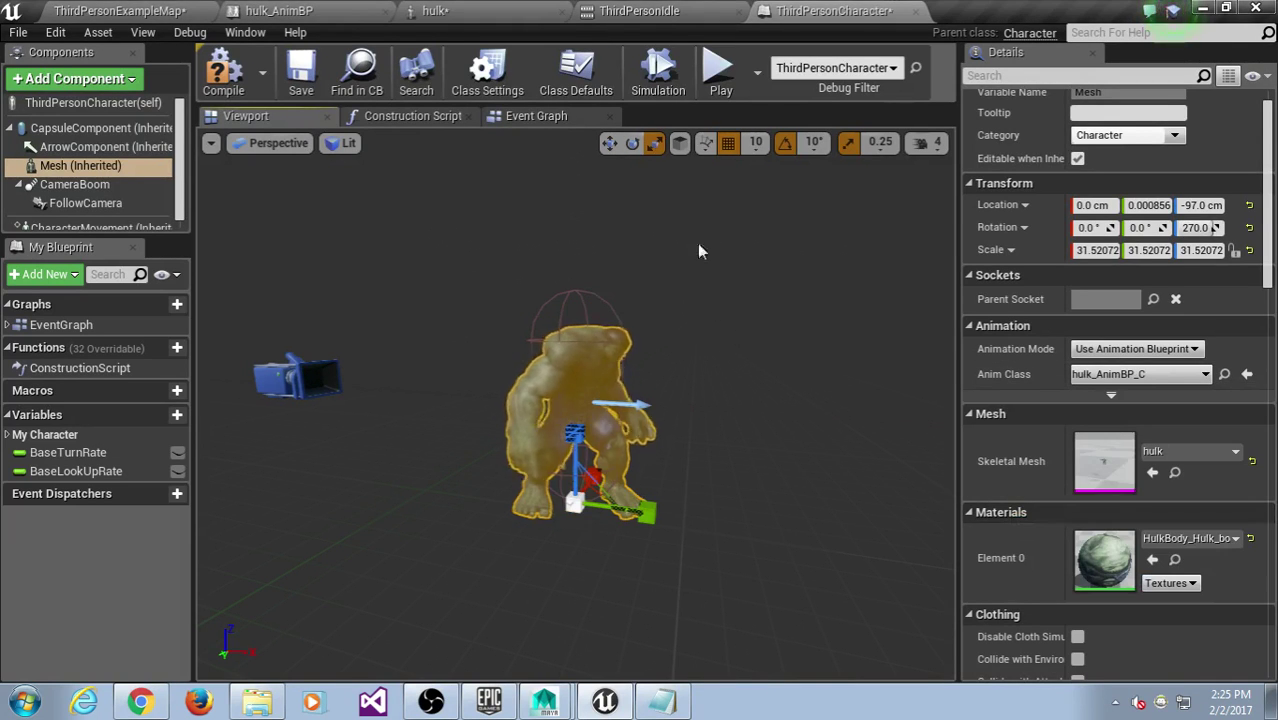
Play the game in a standalone preview, move the hulk around the level to check its animations, and end the preview.
{"action": "left_click", "coordinate": [718, 75]}
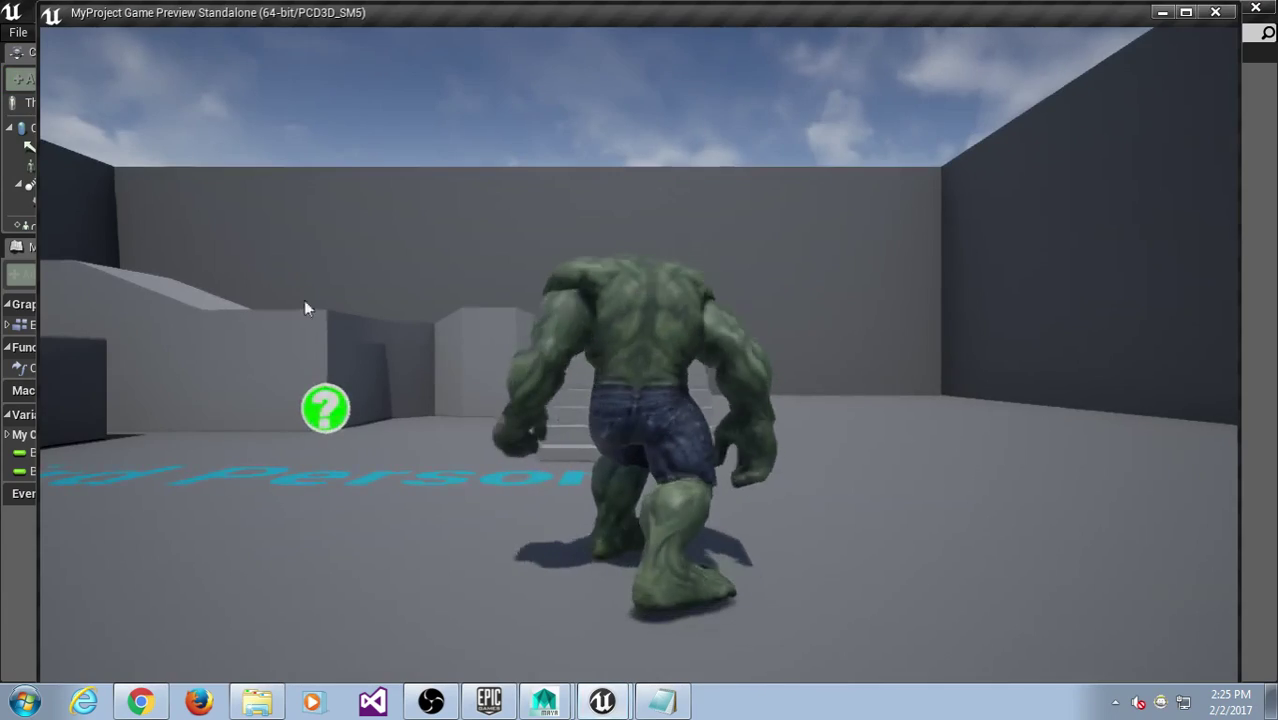
{"action": "left_click", "coordinate": [304, 300]}
{"action": "key", "text": "a"}
{"action": "key", "text": "d"}
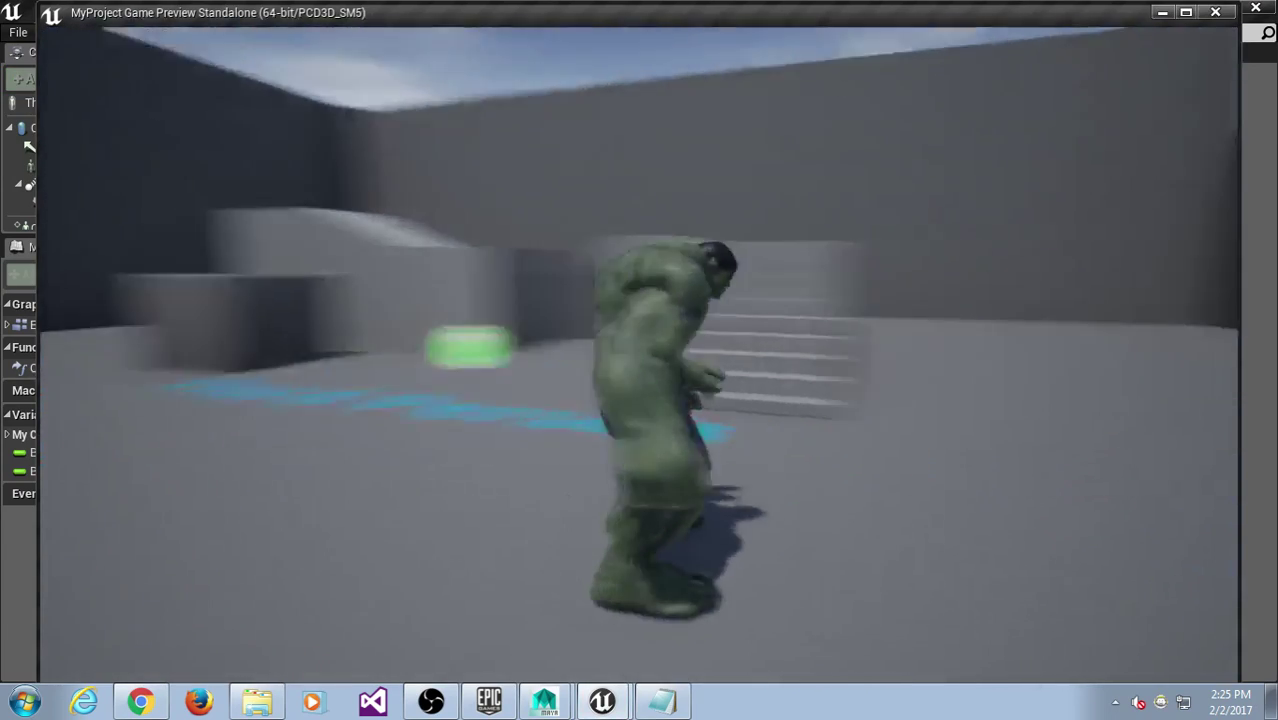
{"action": "key", "text": "w"}
{"action": "key", "text": "s"}
{"action": "key", "text": "w"}
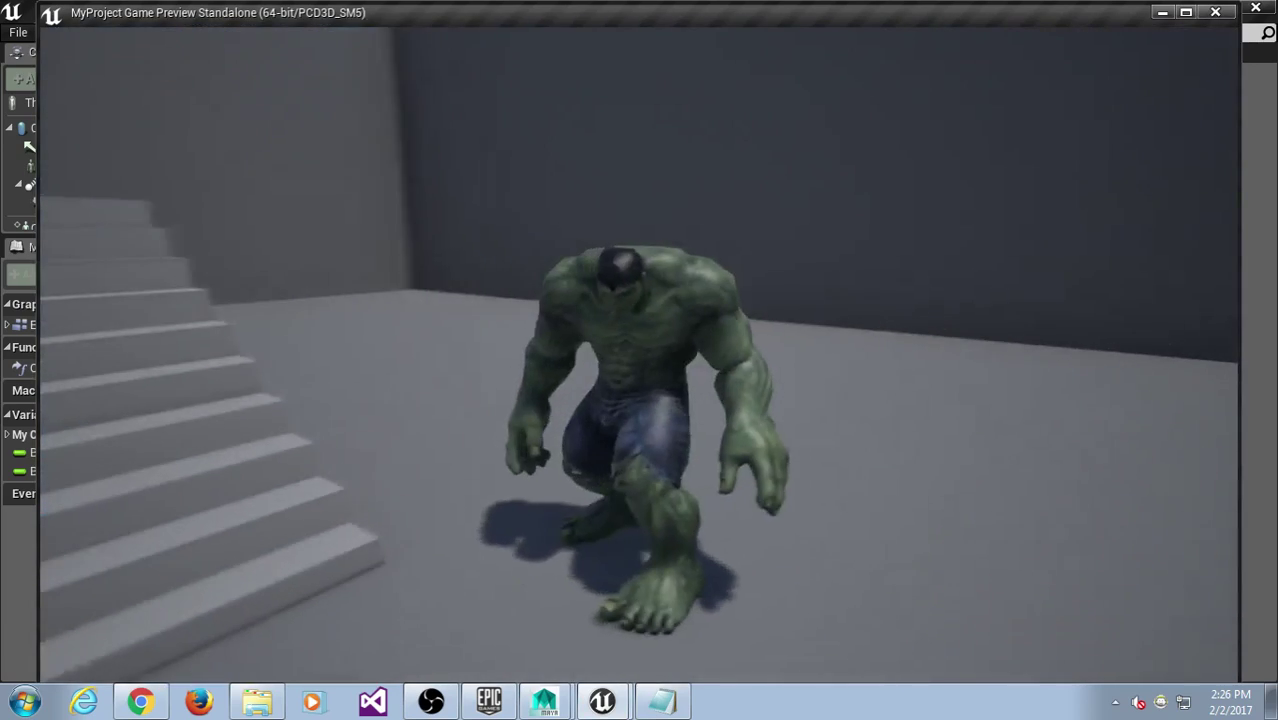
{"action": "key", "text": "w"}
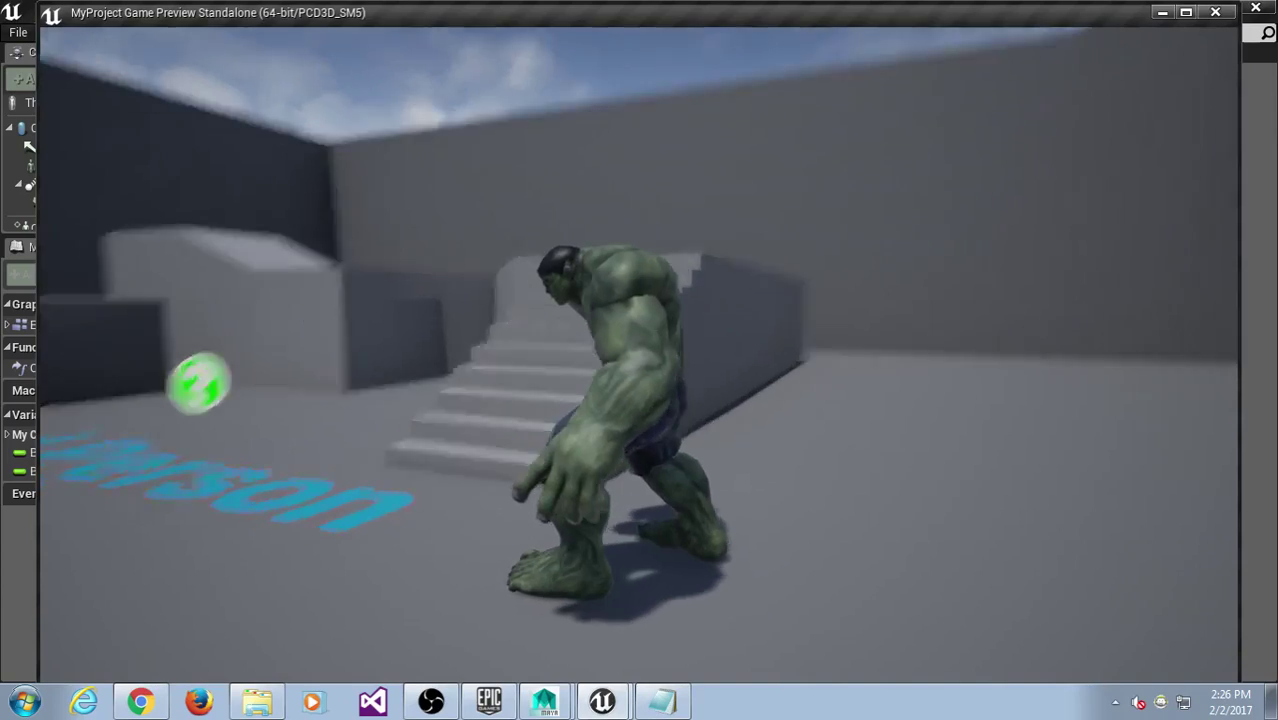
{"action": "key", "text": "w"}
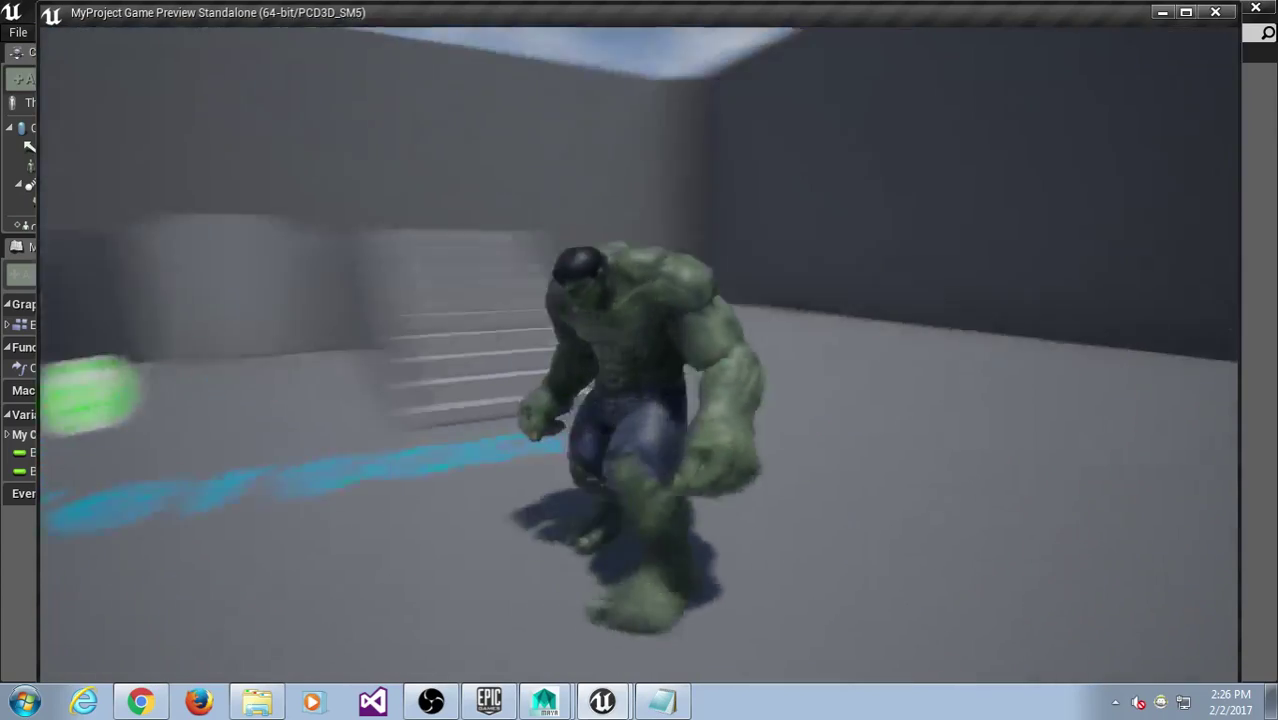
{"action": "key", "text": "w"}
{"action": "key", "text": "w"}
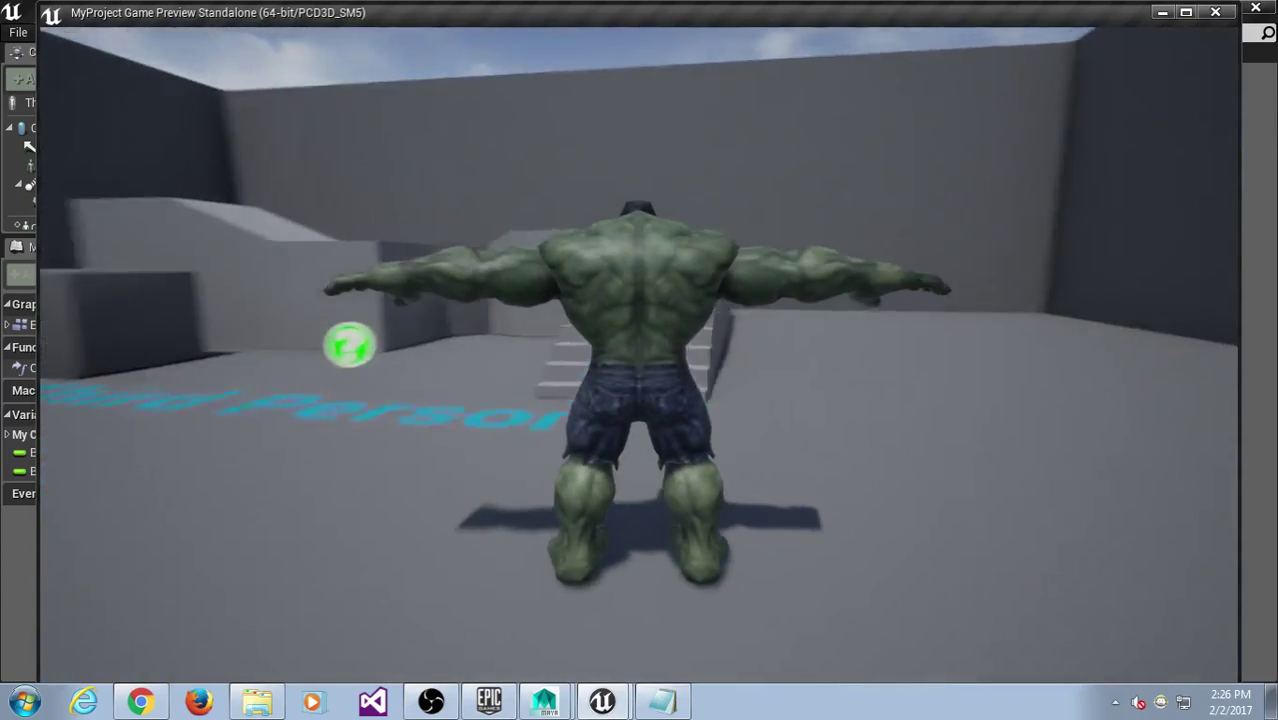
{"action": "key", "text": "w"}
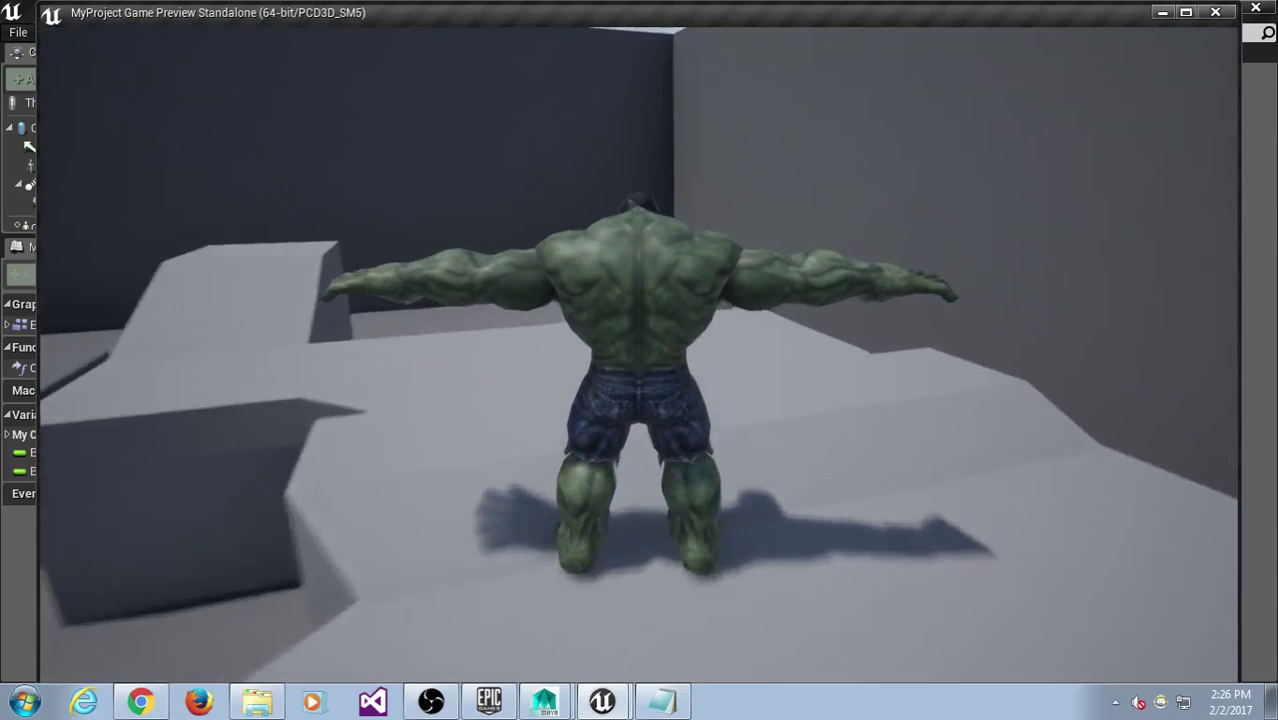
{"action": "key", "text": "d"}
{"action": "key", "text": "Escape"}
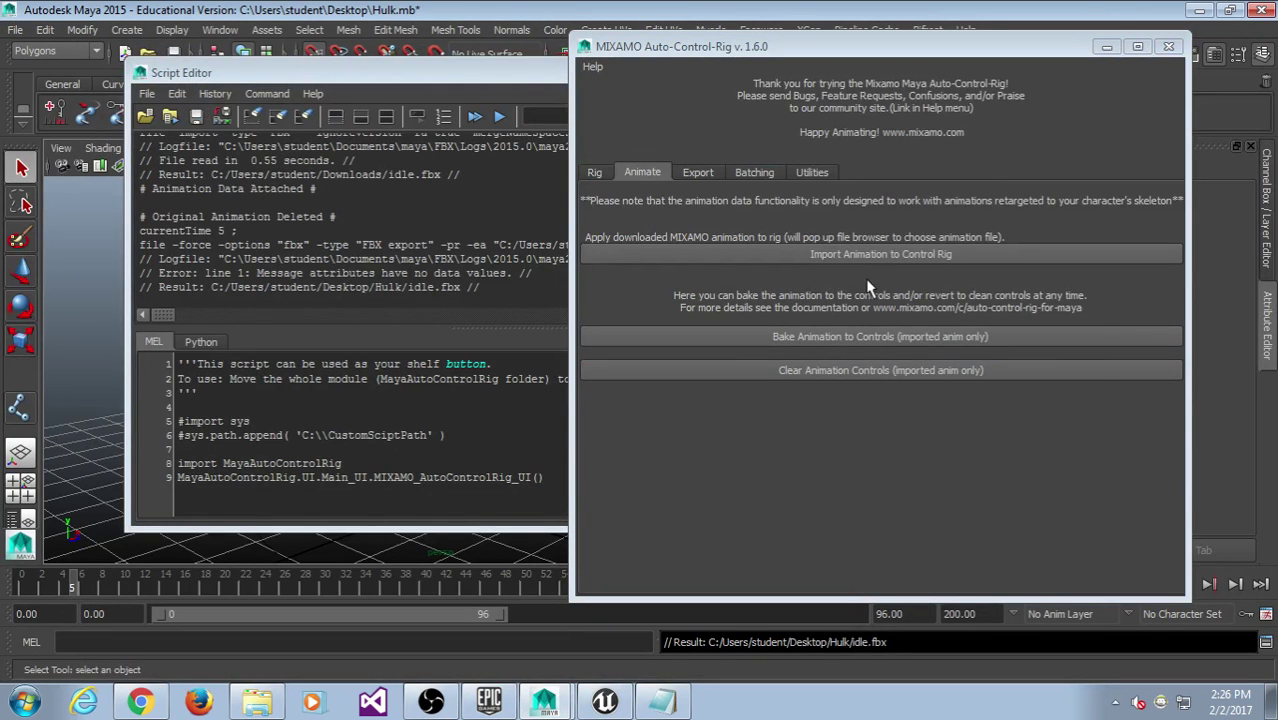
In Maya, move the Script Editor and MIXAMO Auto-Control-Rig windows out of the way to view the rigged Hulk, and return to Unreal.
{"action": "left_click", "coordinate": [503, 87]}
{"action": "left_click", "coordinate": [1012, 73]}
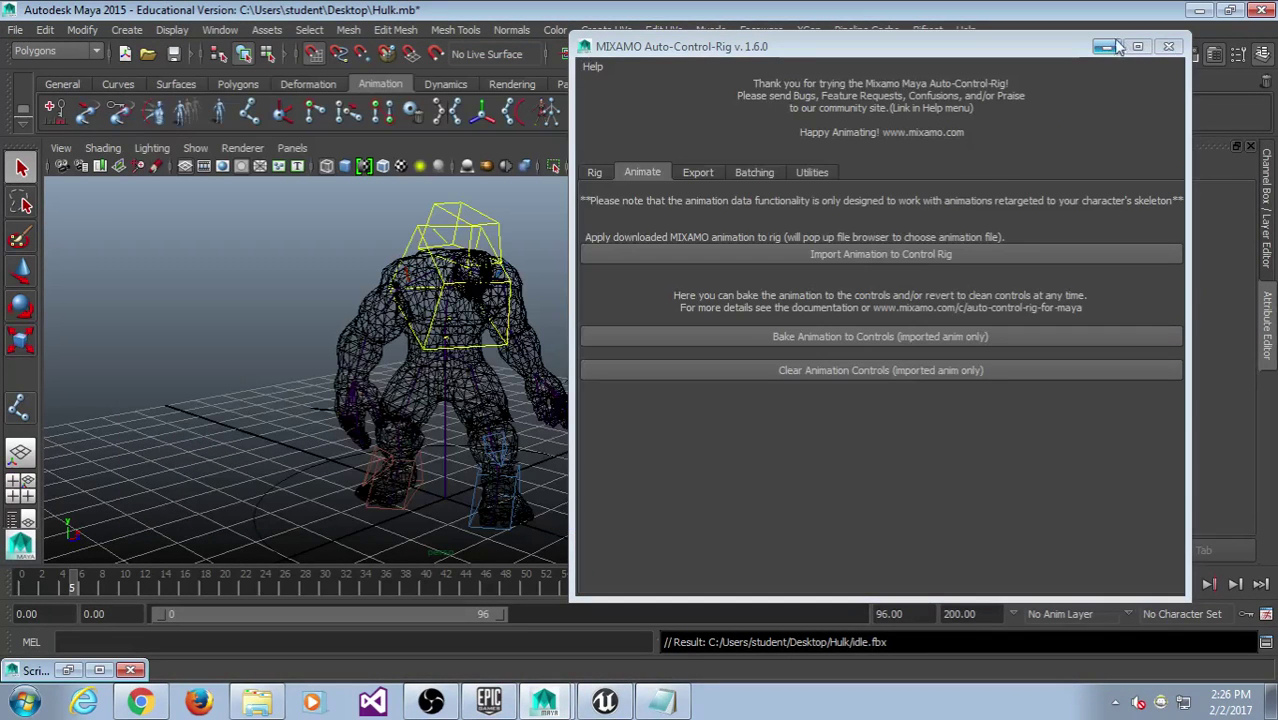
{"action": "left_click", "coordinate": [1107, 47]}
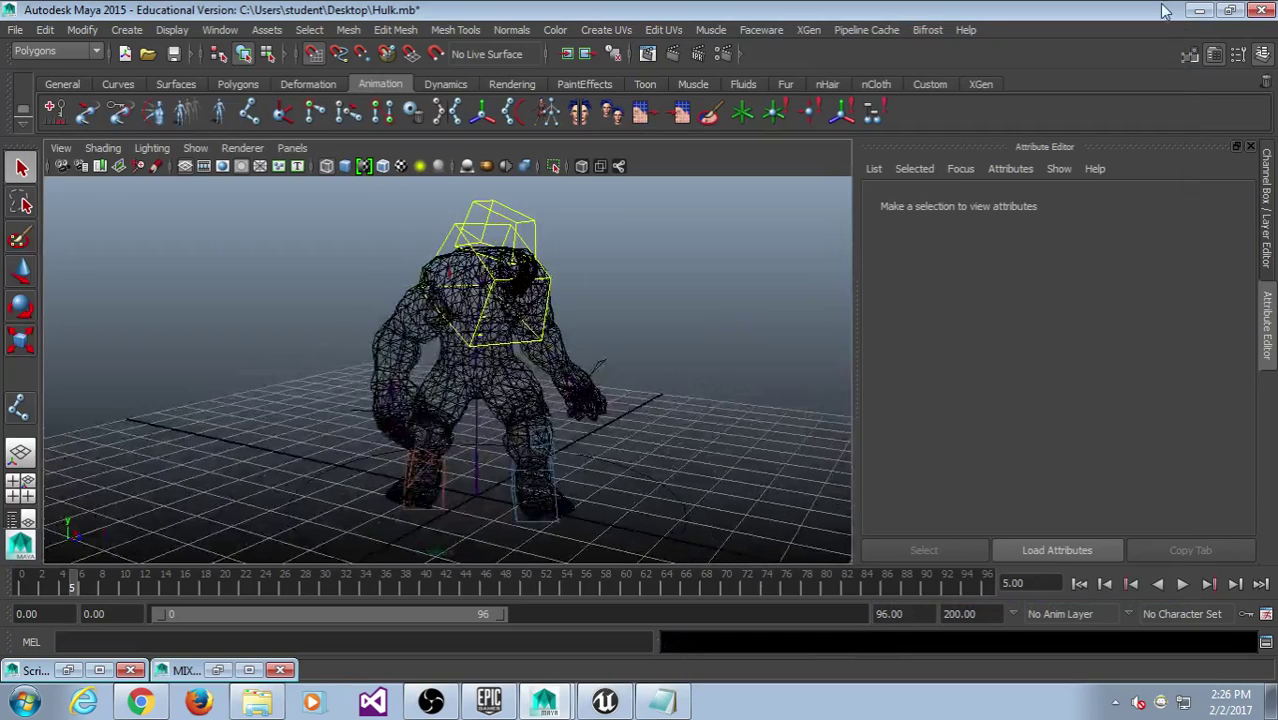
{"action": "left_click", "coordinate": [1194, 12]}
Open the hulk's animation editor and review its jump loop, jump start and run animation assets.
{"action": "left_click", "coordinate": [120, 10]}
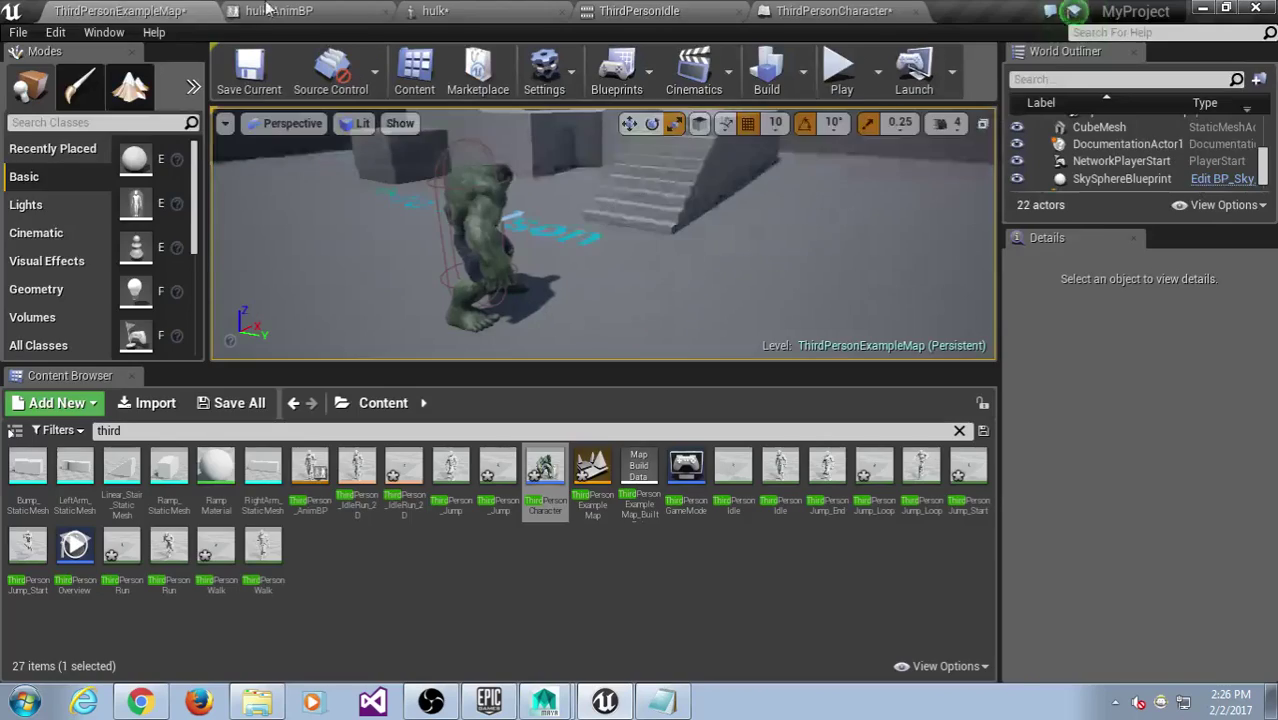
{"action": "left_click", "coordinate": [265, 10]}
{"action": "left_click", "coordinate": [473, 10]}
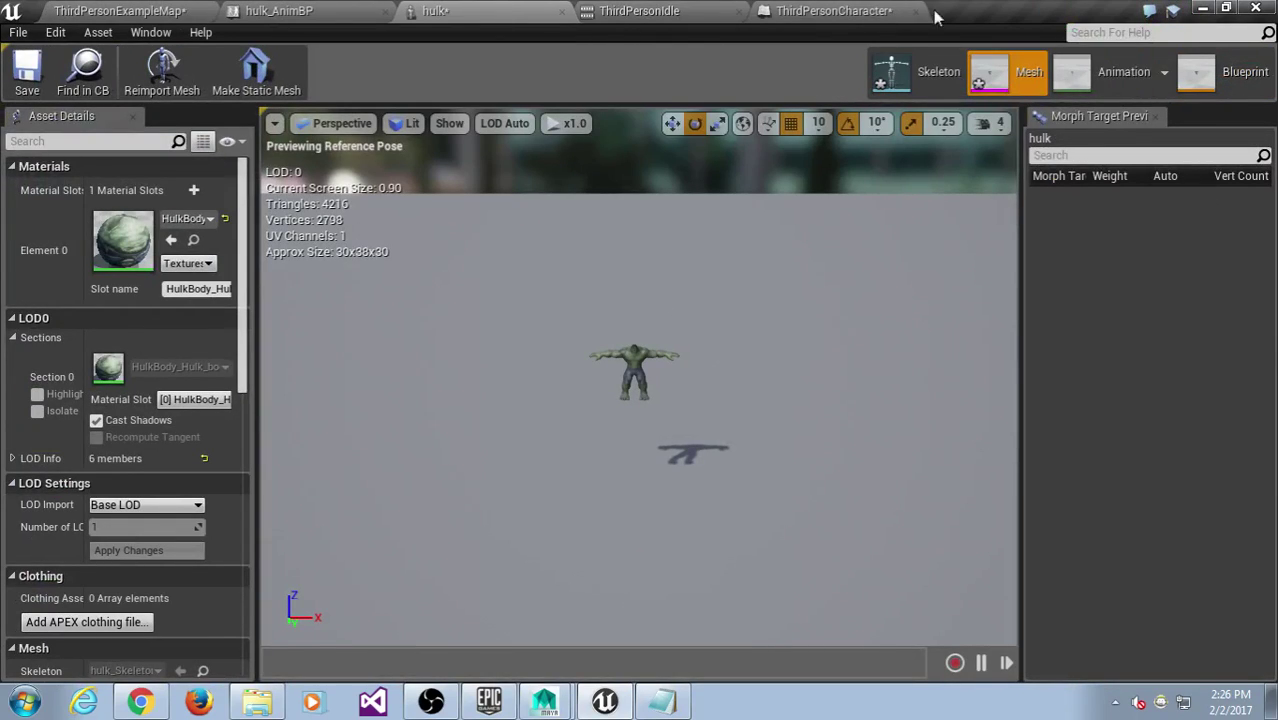
{"action": "left_click", "coordinate": [1122, 72]}
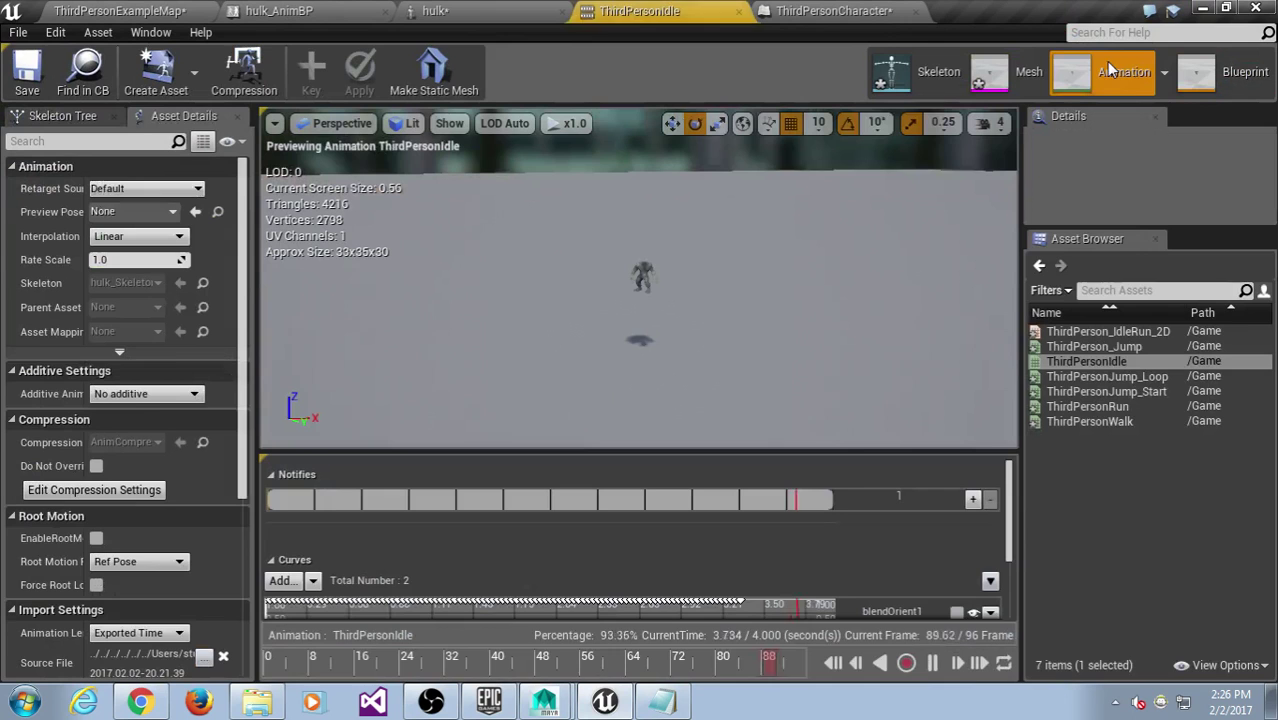
{"action": "left_click", "coordinate": [1119, 377]}
{"action": "left_click", "coordinate": [1105, 391]}
{"action": "left_click", "coordinate": [1087, 406]}
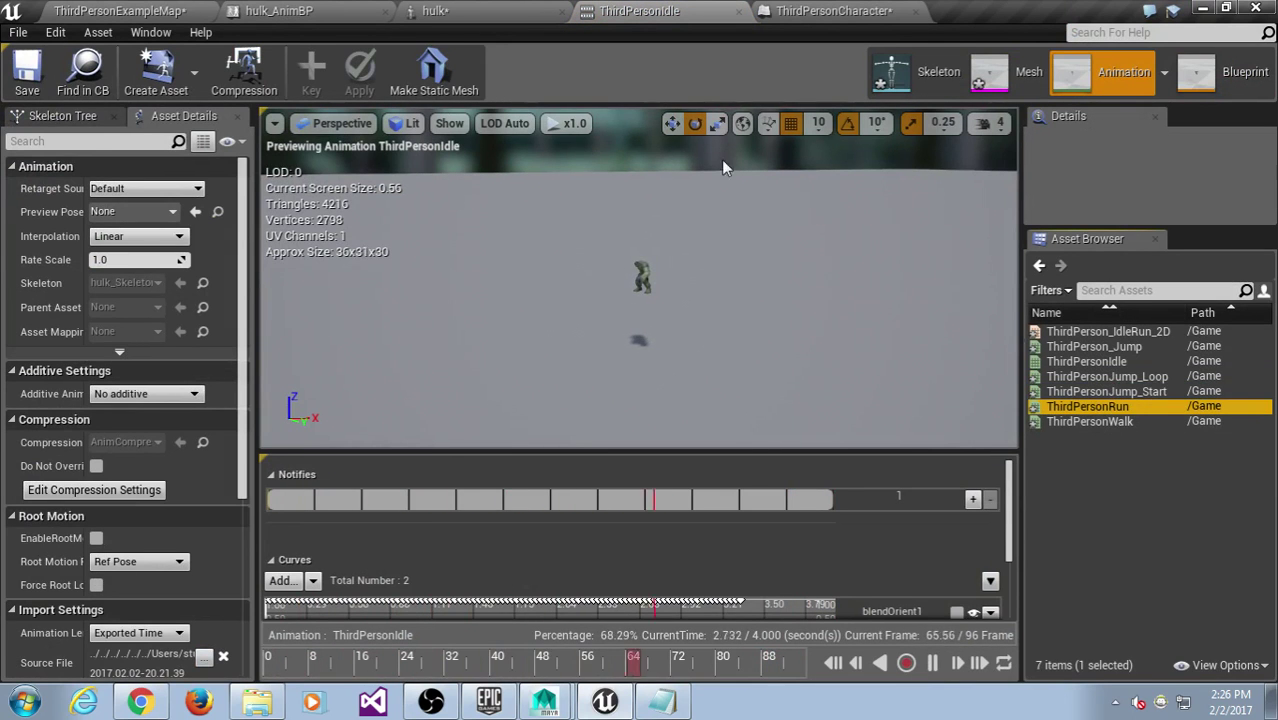
Play ThirdPersonExampleMap full screen, run the hulk across the floor and up the stairs, stop the game, and restore the normal viewport.
{"action": "left_click", "coordinate": [130, 10]}
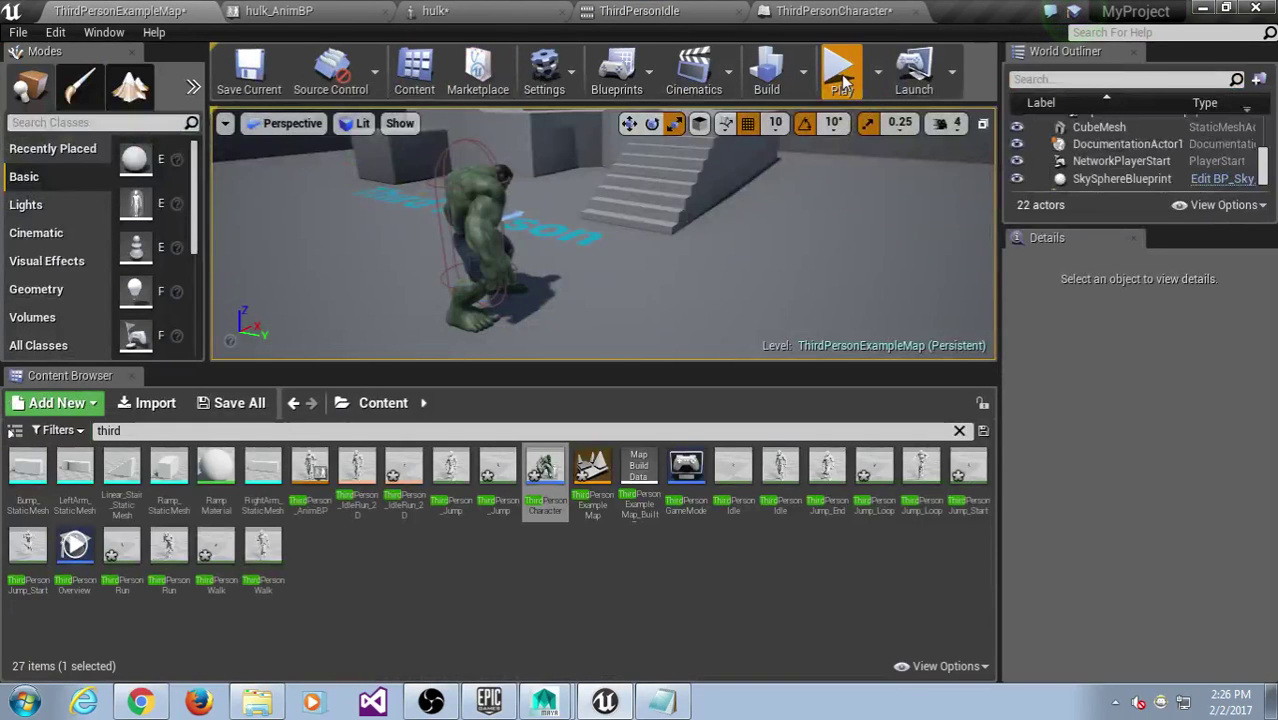
{"action": "left_click", "coordinate": [841, 78]}
{"action": "left_click", "coordinate": [970, 257]}
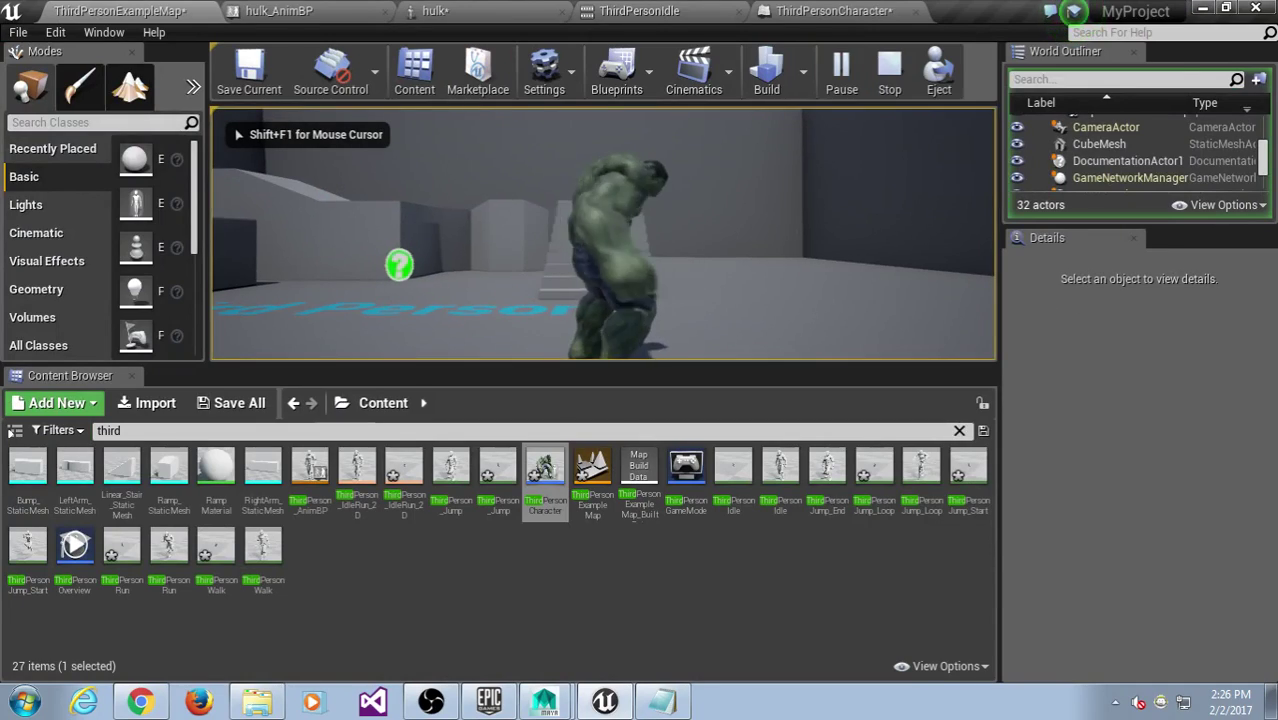
{"action": "key", "text": "F11"}
{"action": "key", "text": "w"}
{"action": "key", "text": "d"}
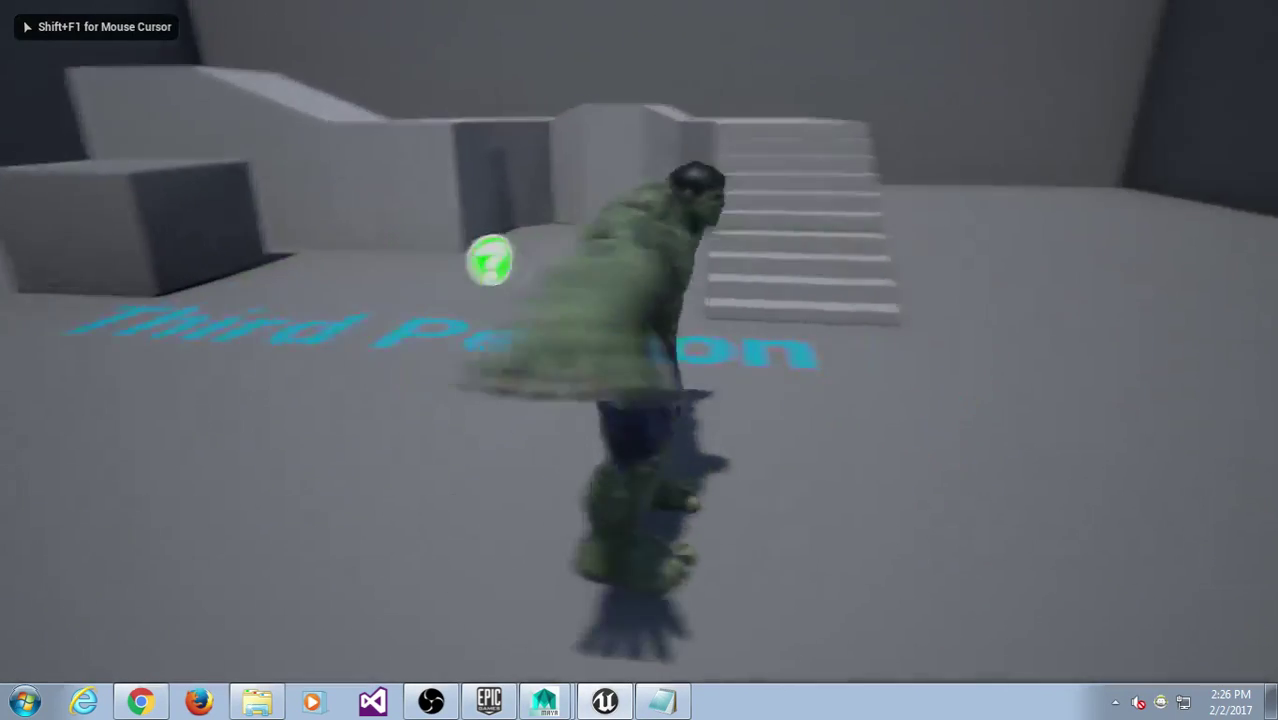
{"action": "key", "text": "w"}
{"action": "key", "text": "w"}
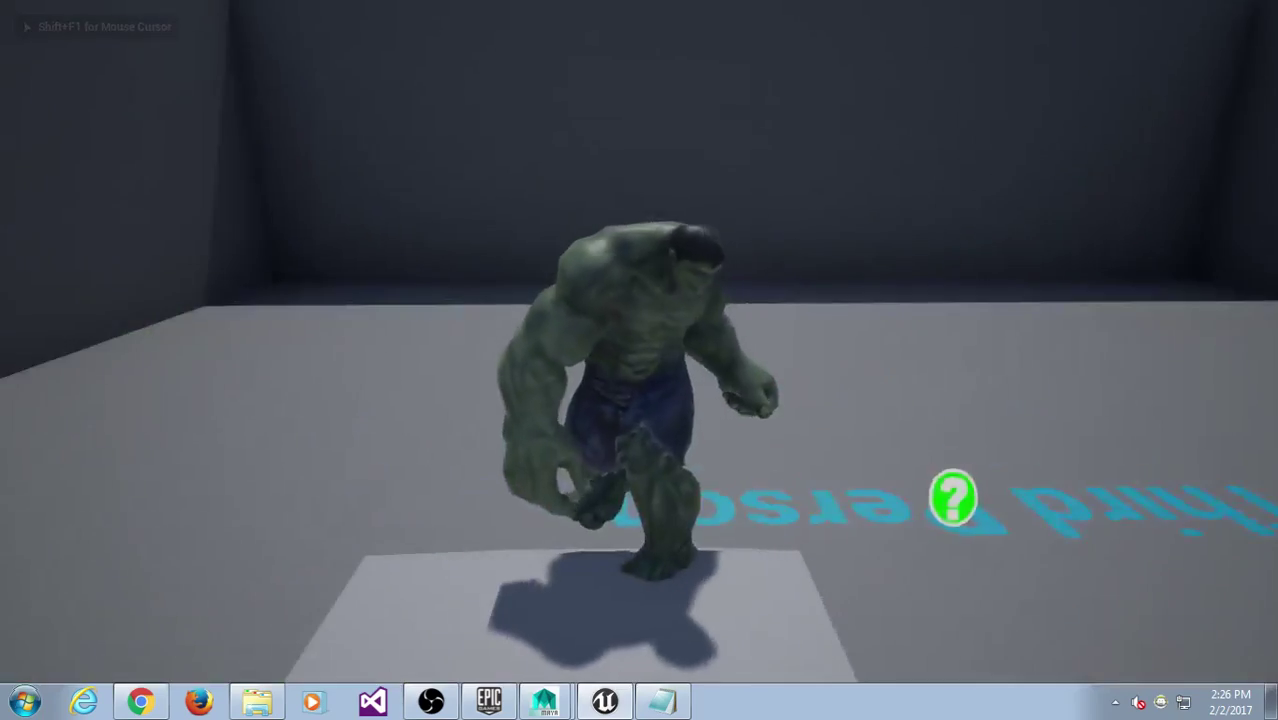
{"action": "key", "text": "w"}
{"action": "key", "text": "d"}
{"action": "key", "text": "w"}
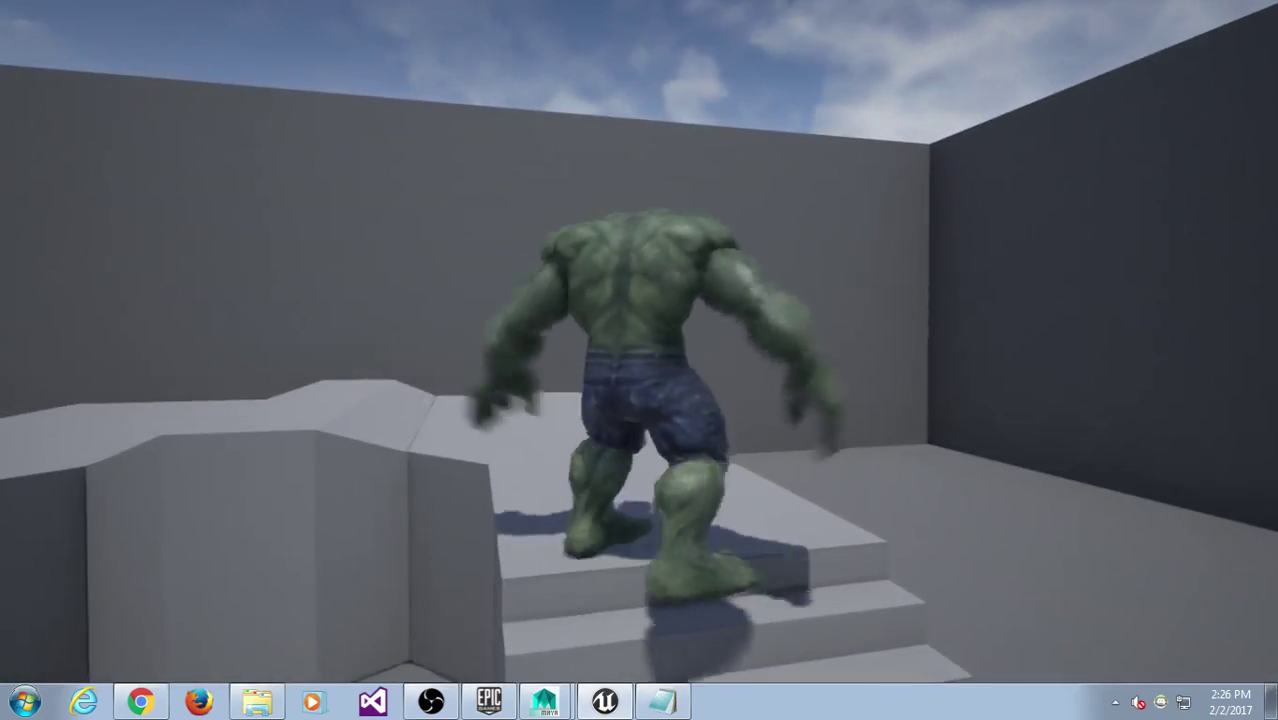
{"action": "key", "text": "s"}
{"action": "key", "text": "d"}
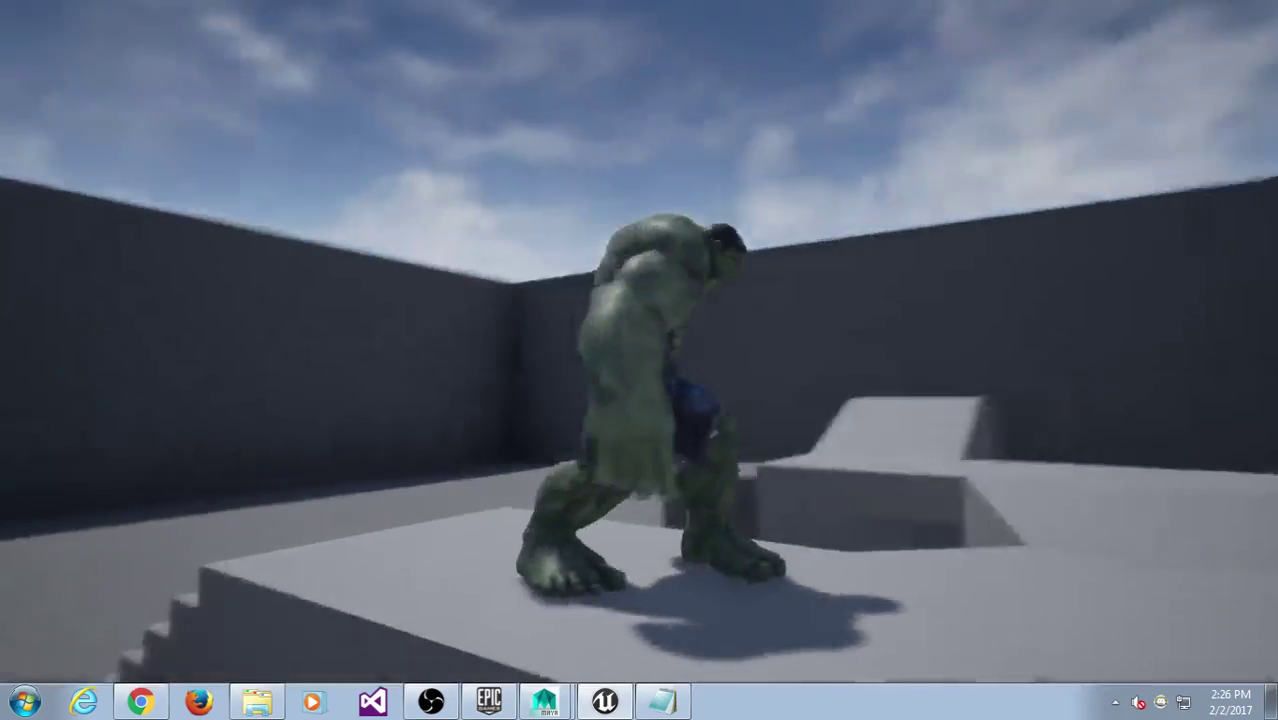
{"action": "key", "text": "w"}
{"action": "key", "text": "w"}
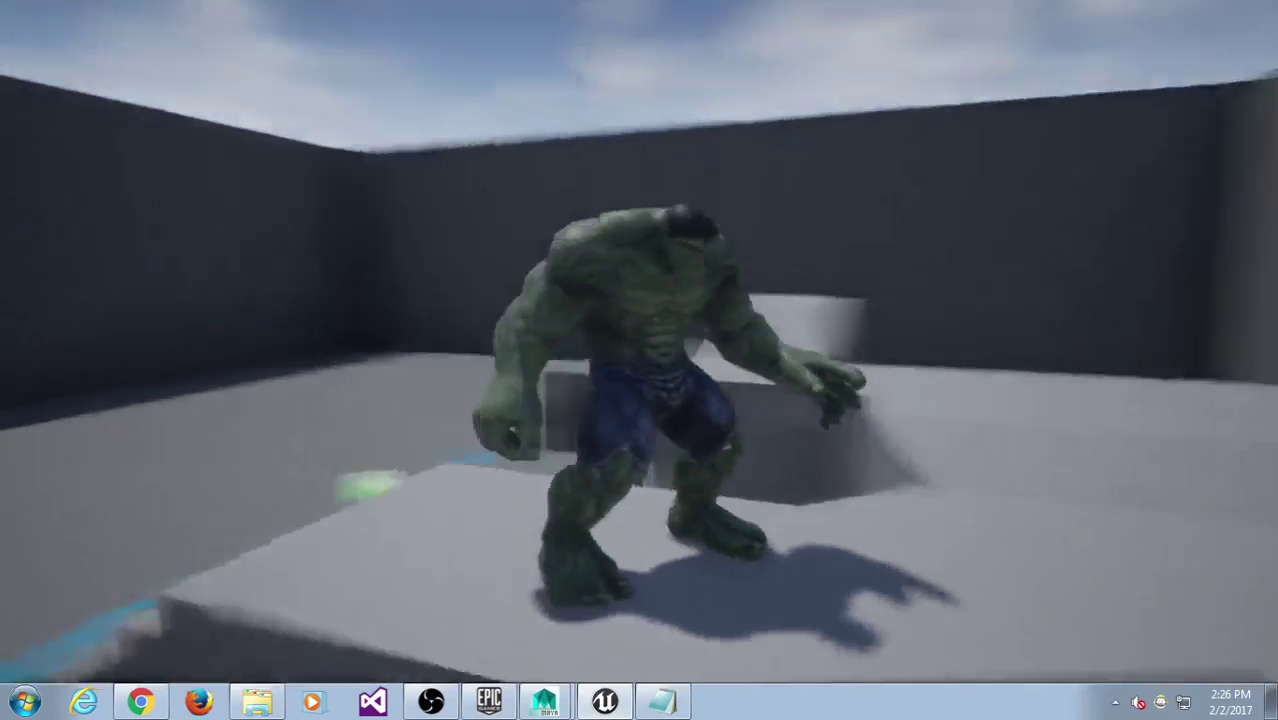
{"action": "key", "text": "w"}
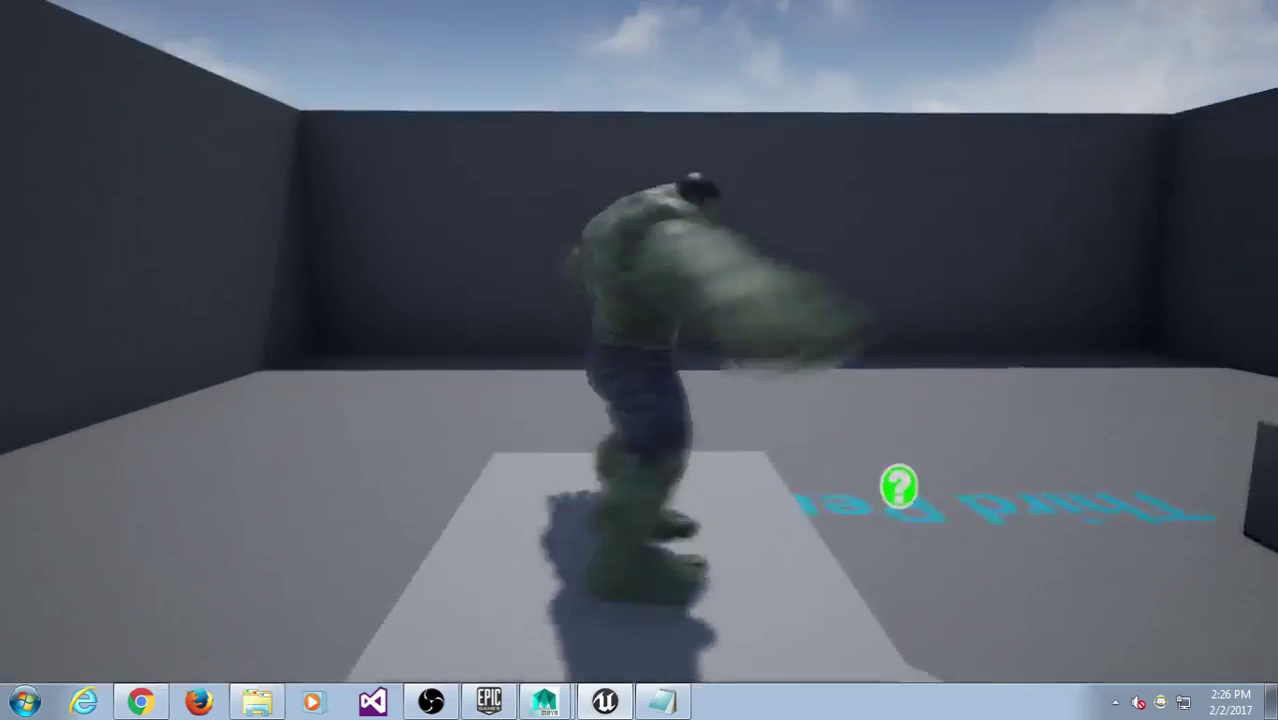
{"action": "key", "text": "w"}
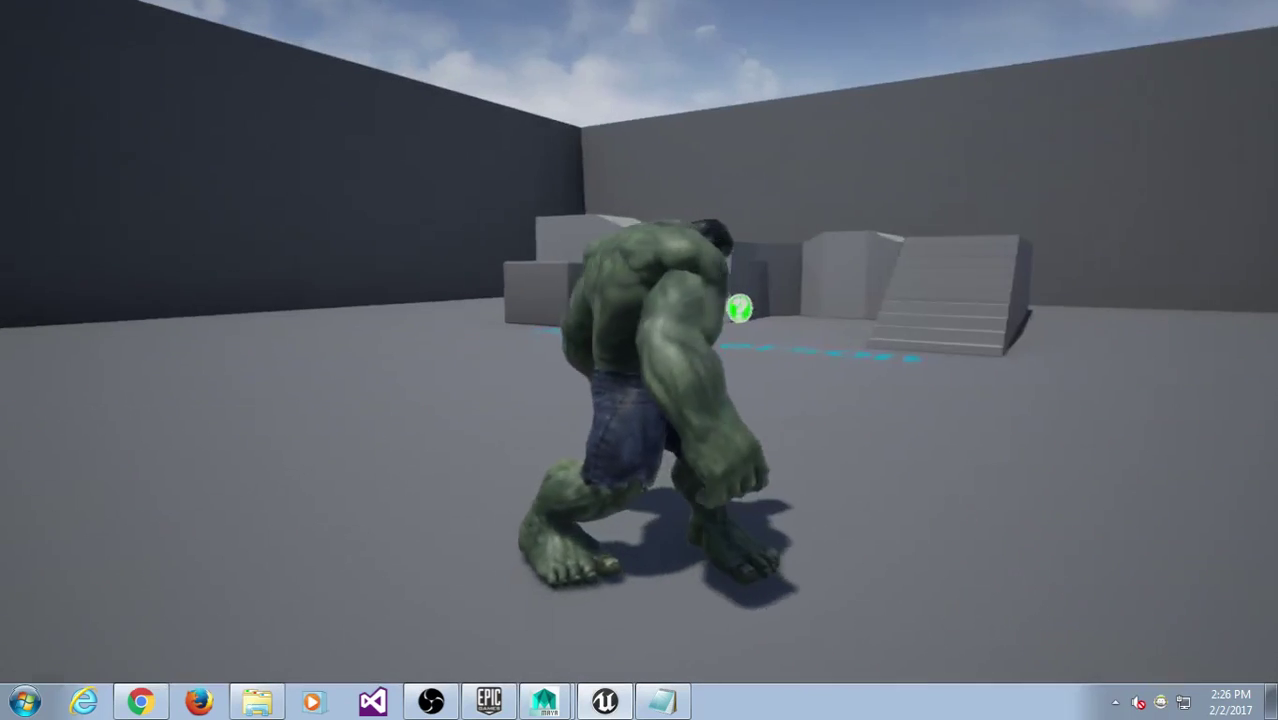
{"action": "key", "text": "w"}
{"action": "key", "text": "Escape"}
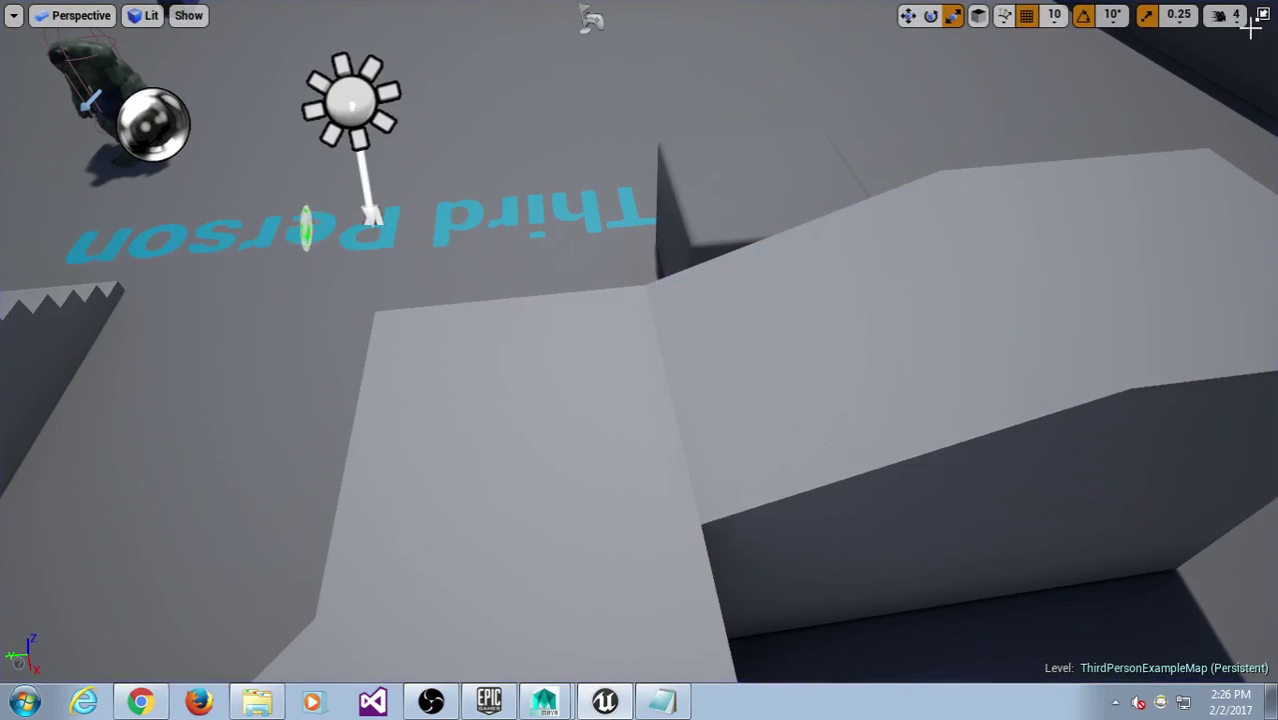
{"action": "left_click", "coordinate": [1266, 27]}
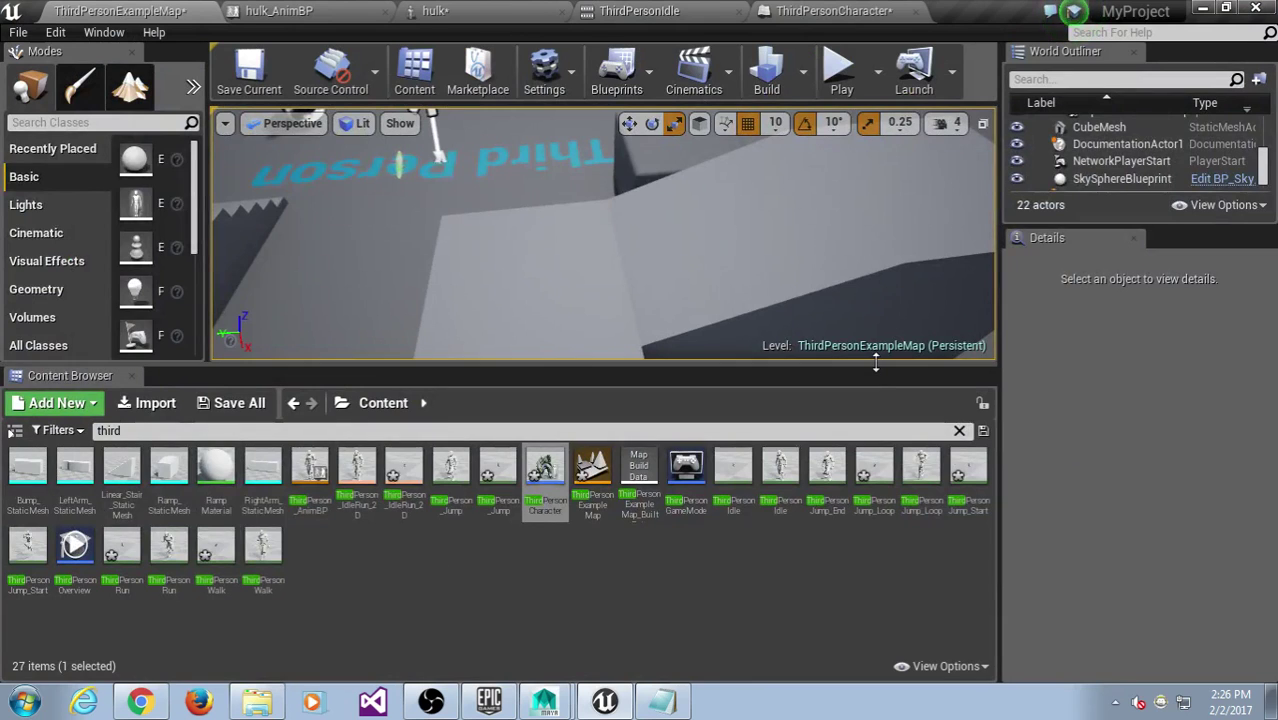
Switch to Maya and close the MIXAMO Auto-Control-Rig and Script Editor windows.
{"action": "left_click", "coordinate": [1204, 8]}
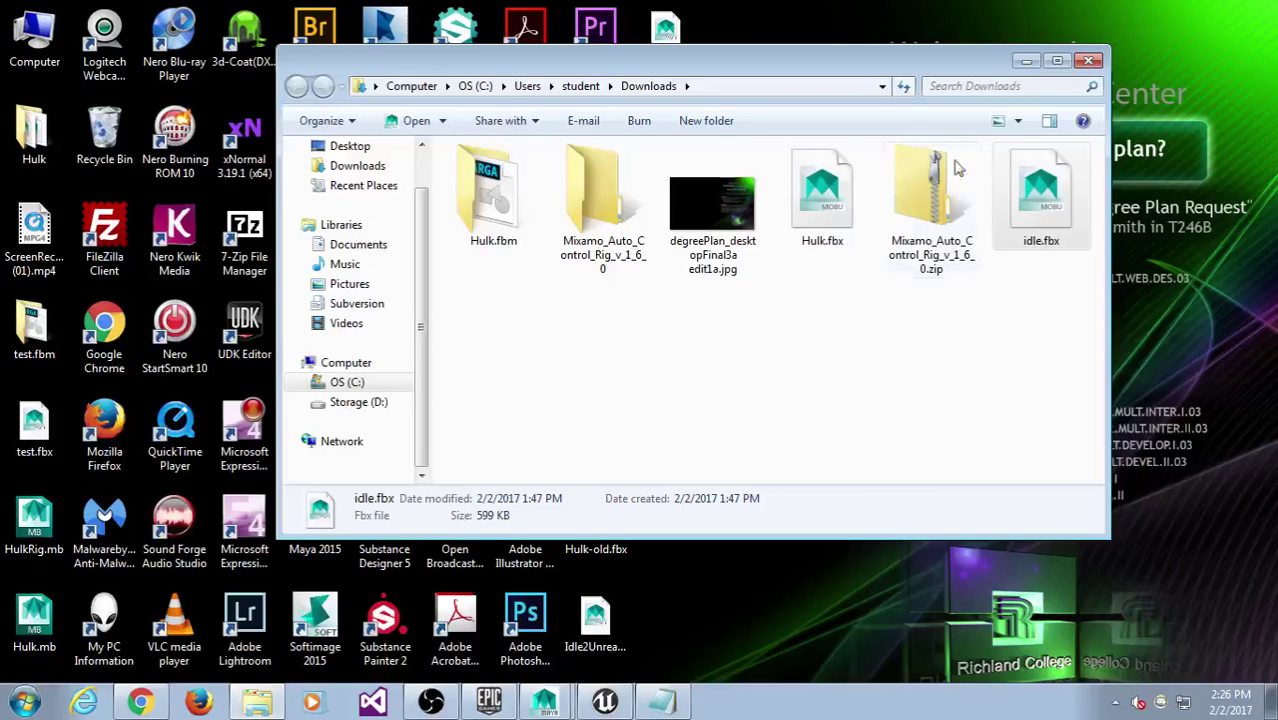
{"action": "left_click", "coordinate": [545, 701]}
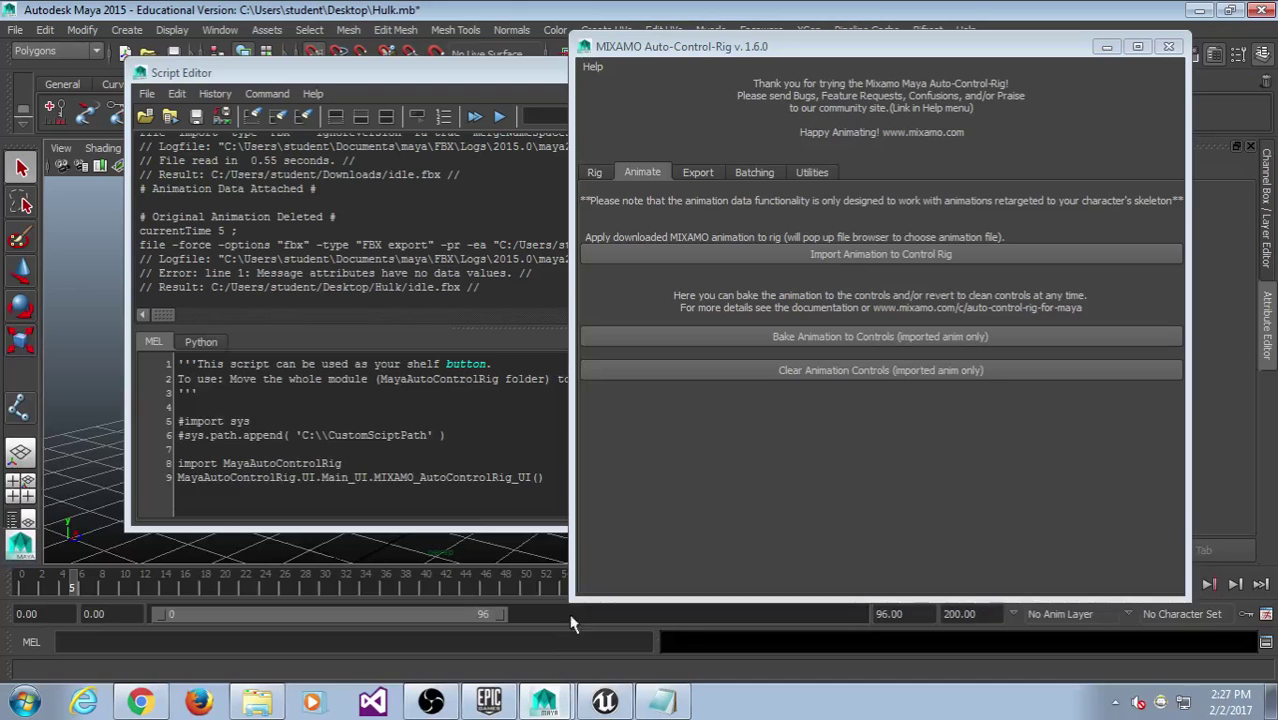
{"action": "left_click", "coordinate": [1168, 46]}
{"action": "left_click", "coordinate": [1076, 73]}
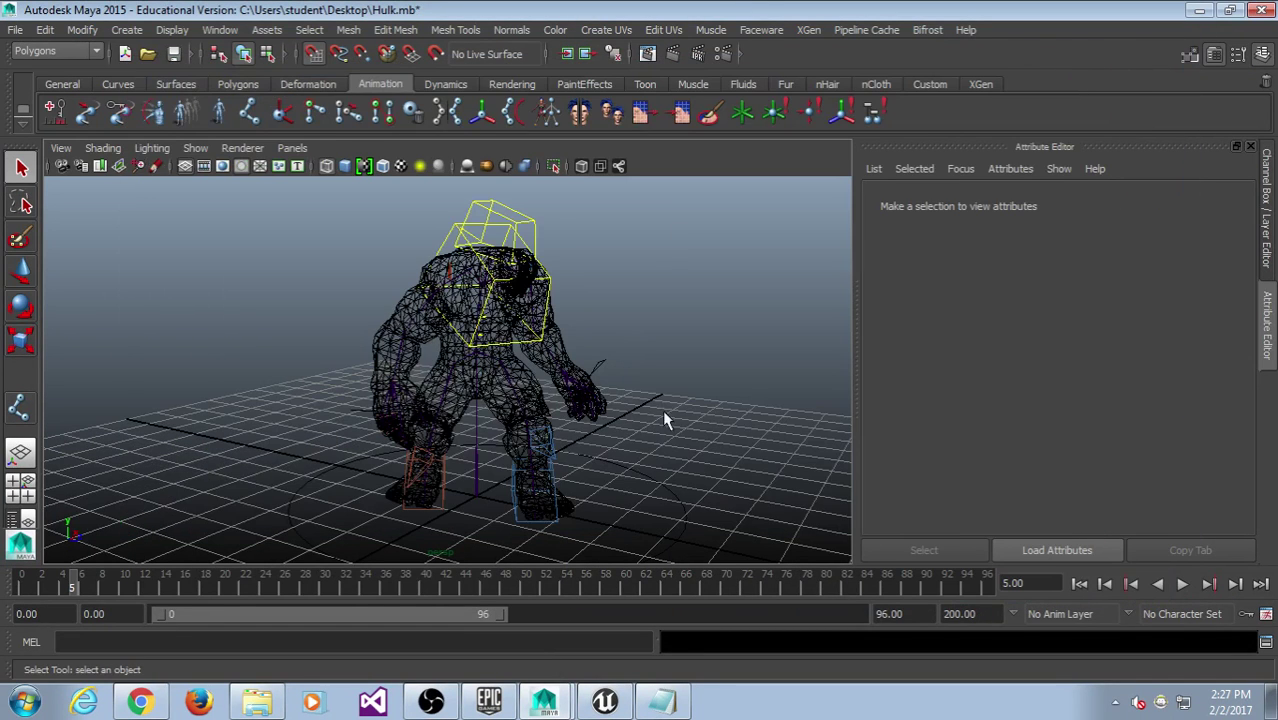
Exit Maya with the Hulk.mb scene, and close the Downloads folder window to clear the desktop.
{"action": "mouse_move", "coordinate": [750, 443]}
{"action": "left_mouse_down", "text": "alt"}
{"action": "mouse_move", "coordinate": [696, 428]}
{"action": "mouse_move", "coordinate": [744, 441]}
{"action": "left_mouse_up", "text": "alt"}
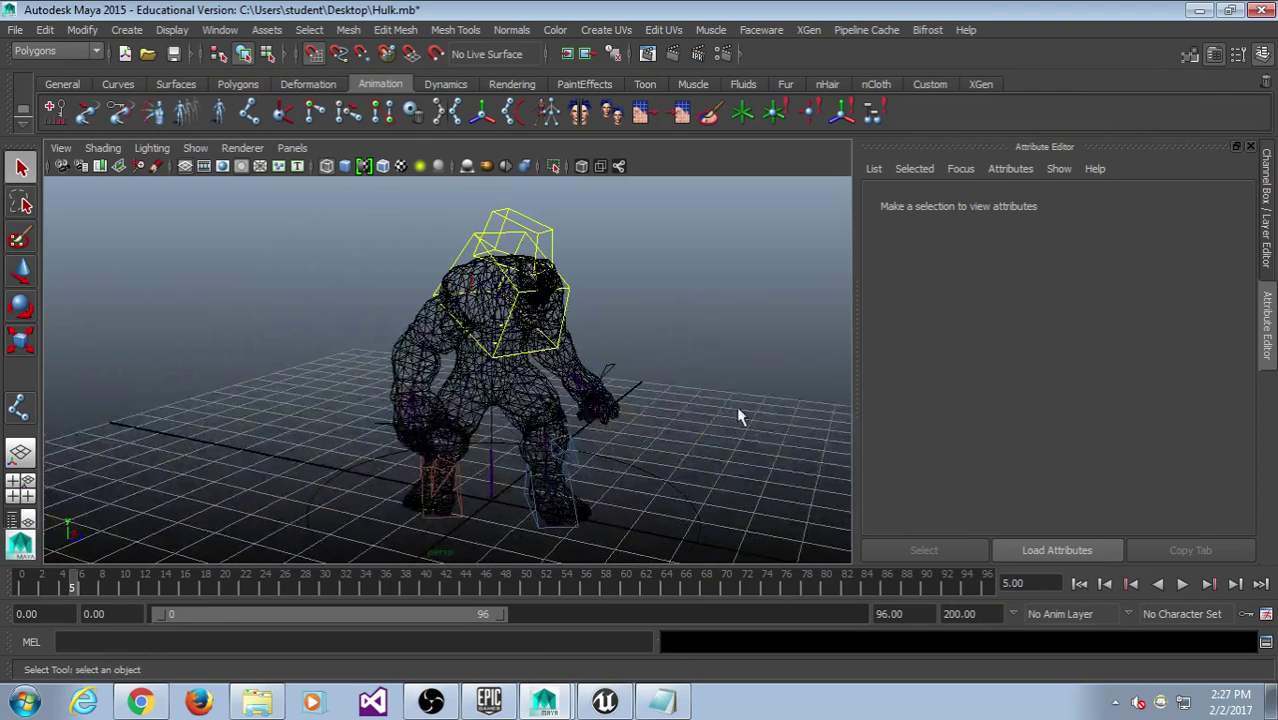
{"action": "key", "text": "ctrl+q"}
{"action": "left_click", "coordinate": [761, 297]}
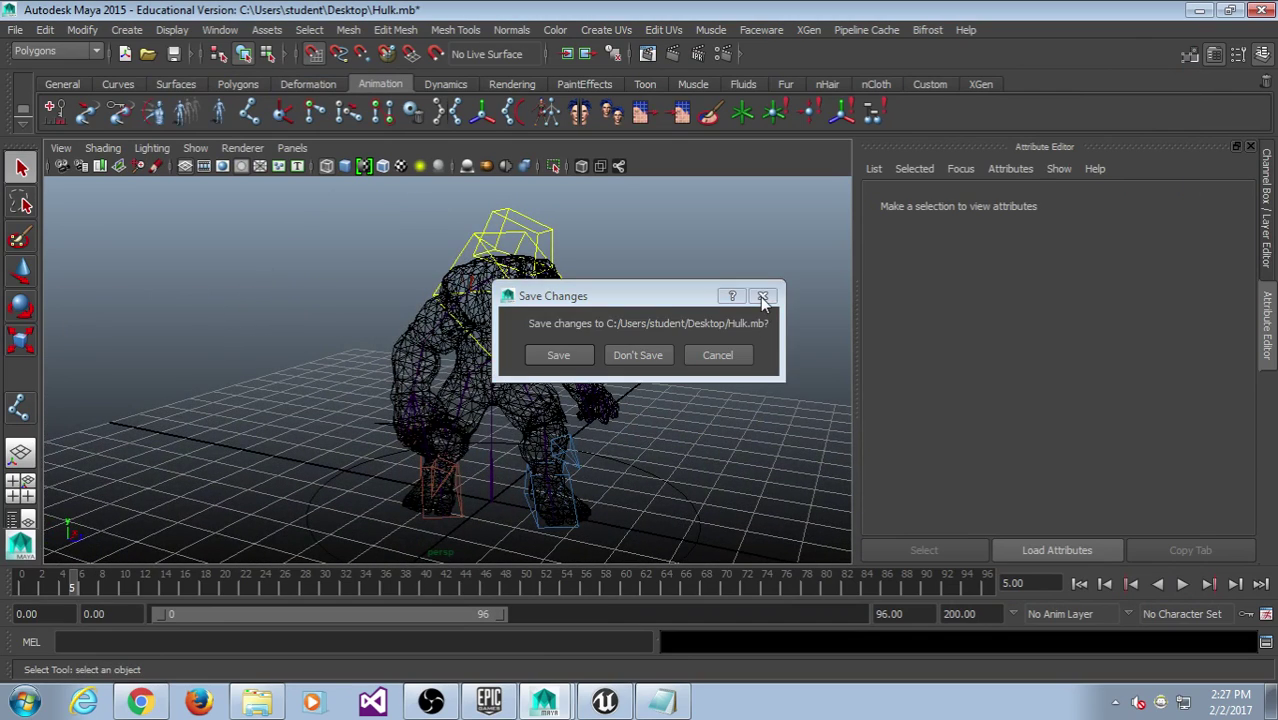
{"action": "left_click", "coordinate": [762, 297]}
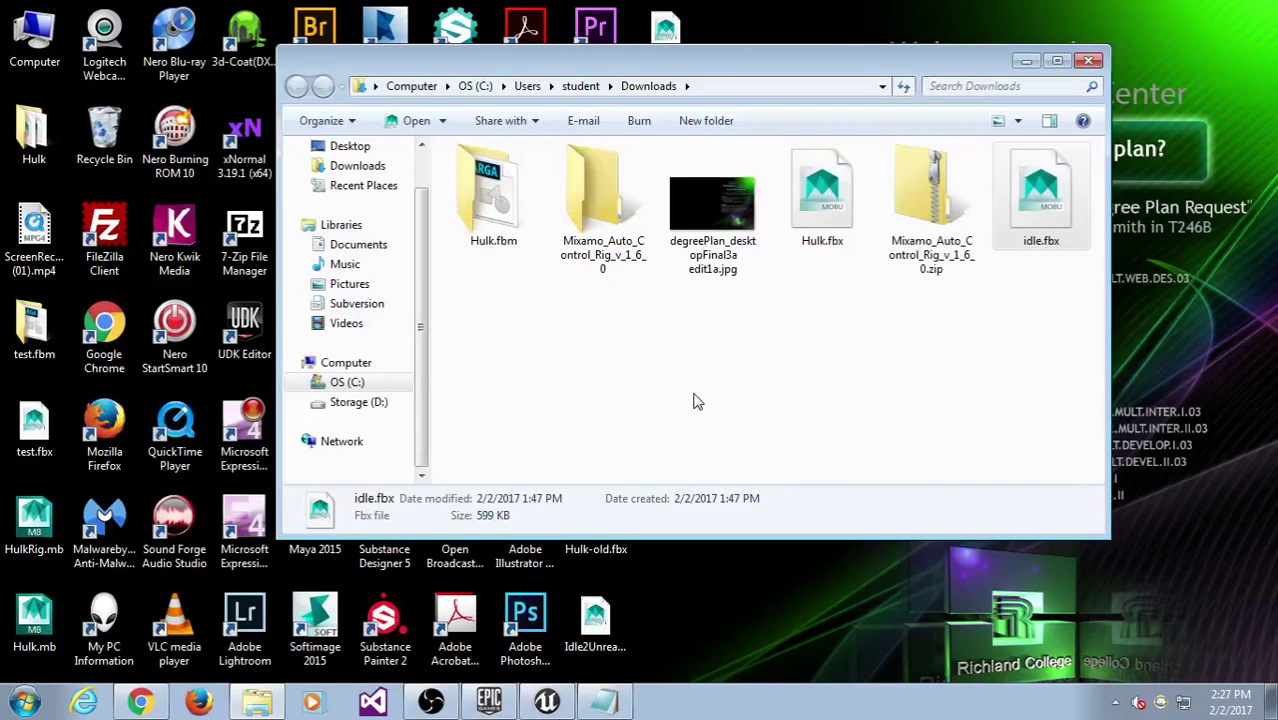
{"action": "left_click", "coordinate": [1089, 61]}
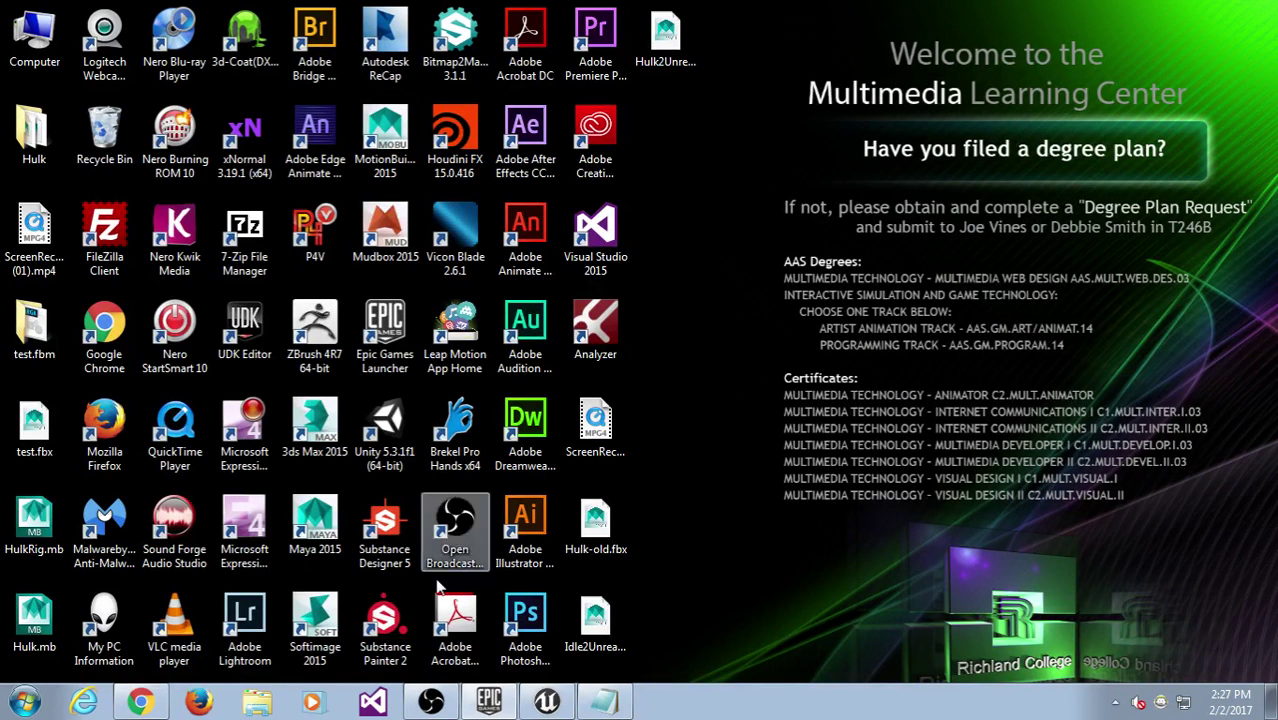
Bring the Unreal editor with ThirdPersonExampleMap back on screen, and switch to Open Broadcaster Software.
{"action": "left_click", "coordinate": [548, 703]}
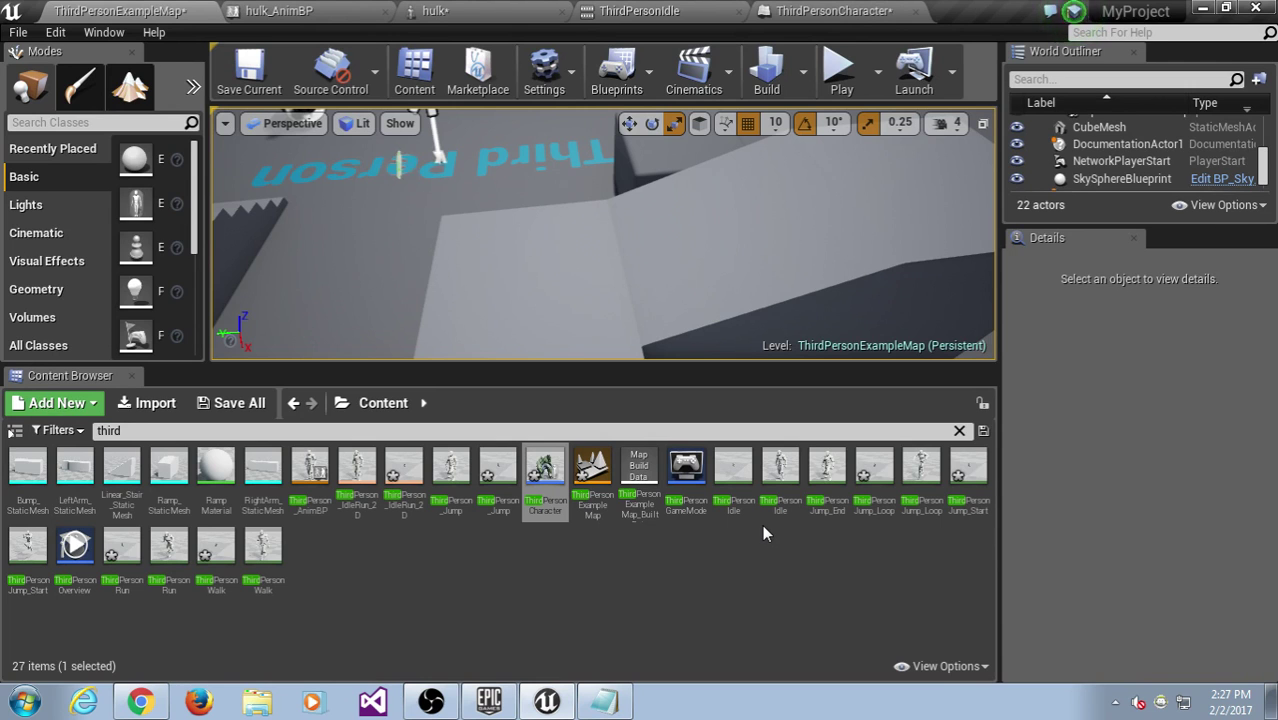
{"action": "left_click", "coordinate": [549, 705]}
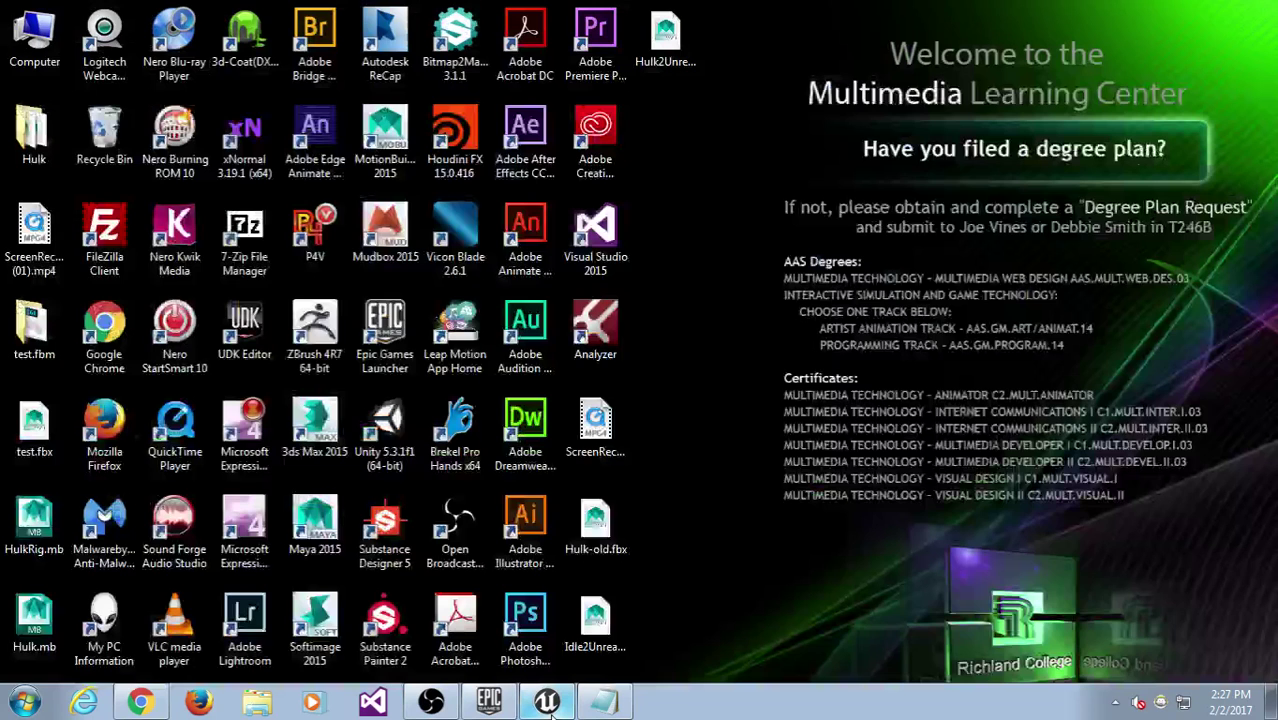
{"action": "left_click", "coordinate": [549, 705]}
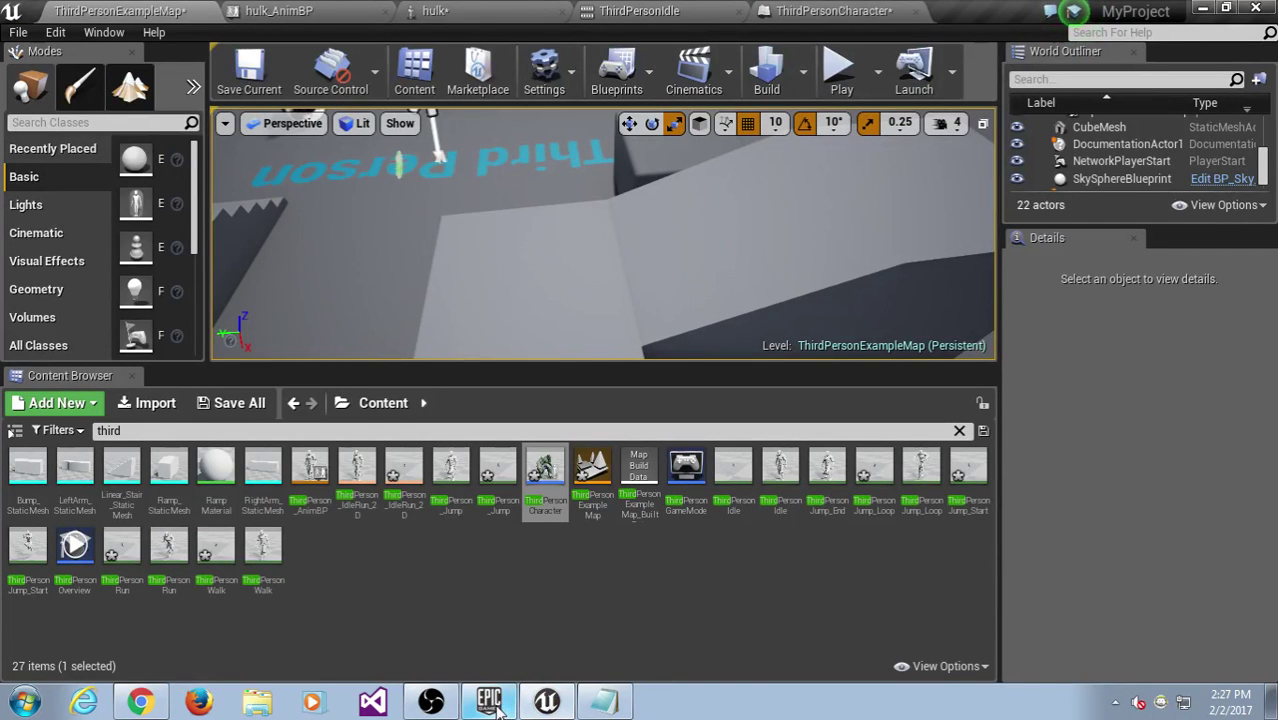
{"action": "left_click", "coordinate": [446, 704]}
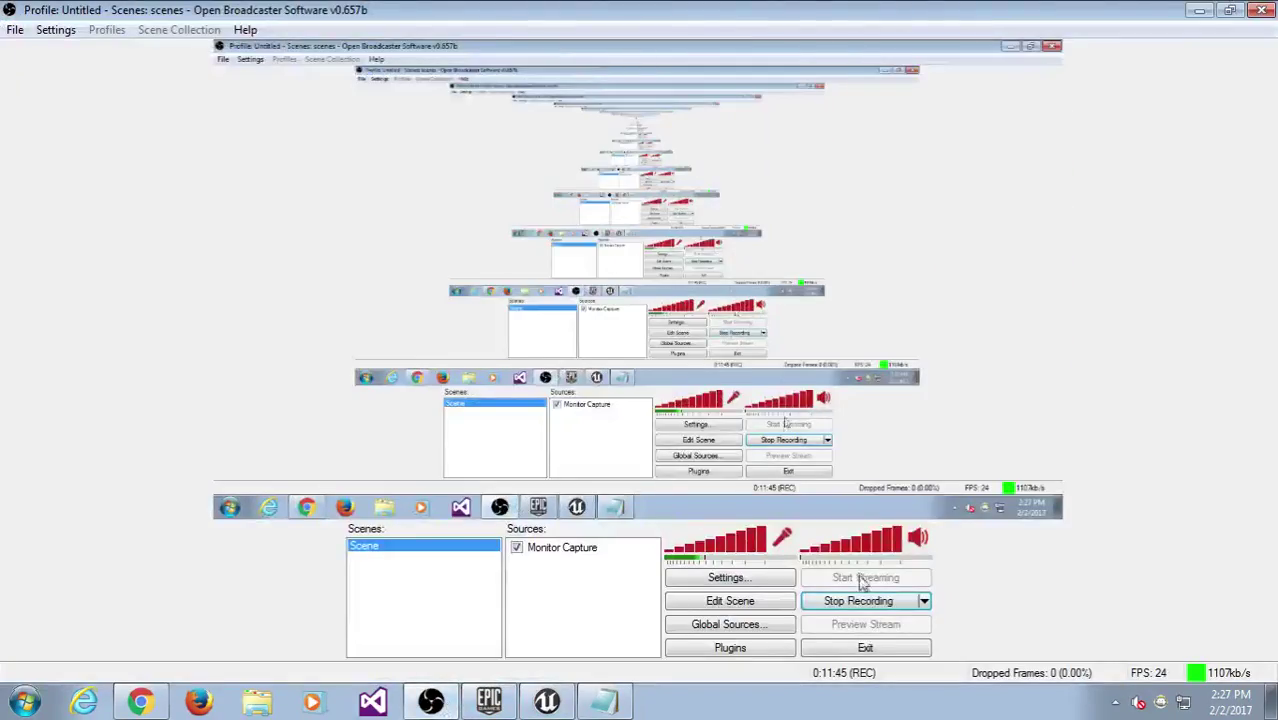